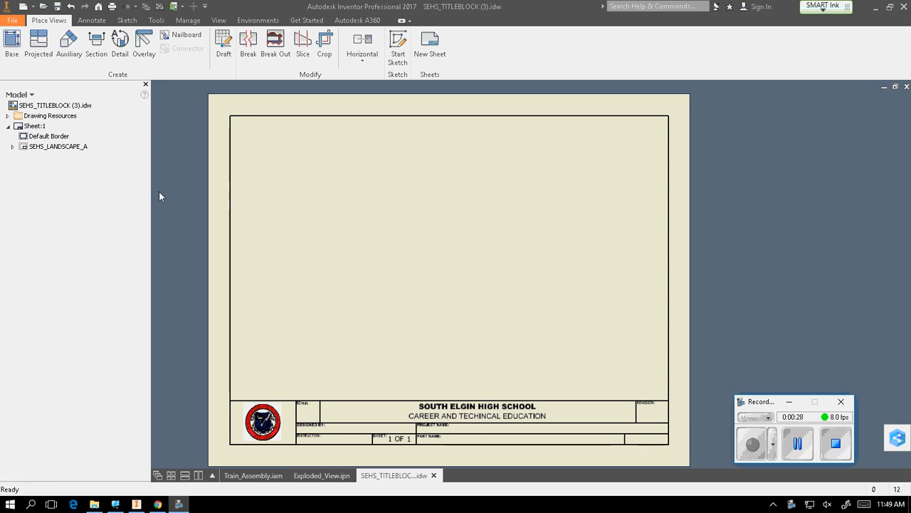
Step: Start a base view on the sheet using the Train_Assembly.iam model from the Train_Engine folder
click(12, 44)
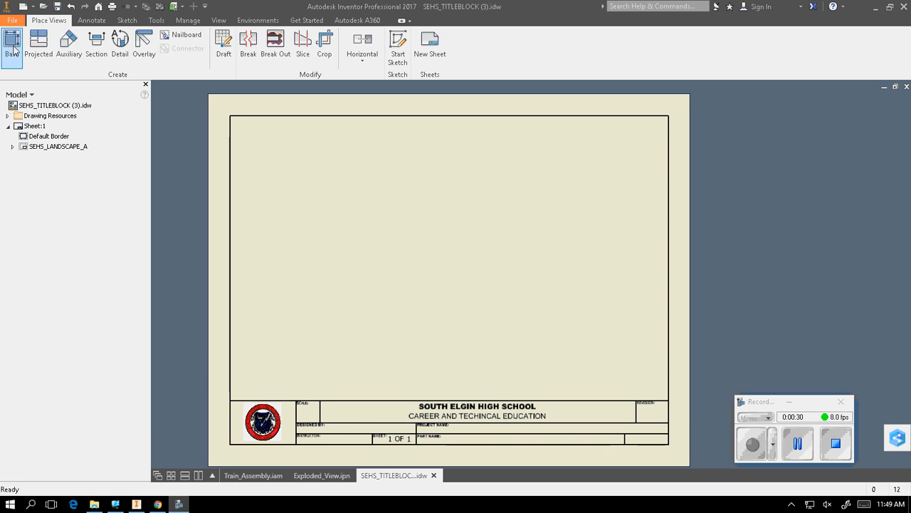
click(499, 295)
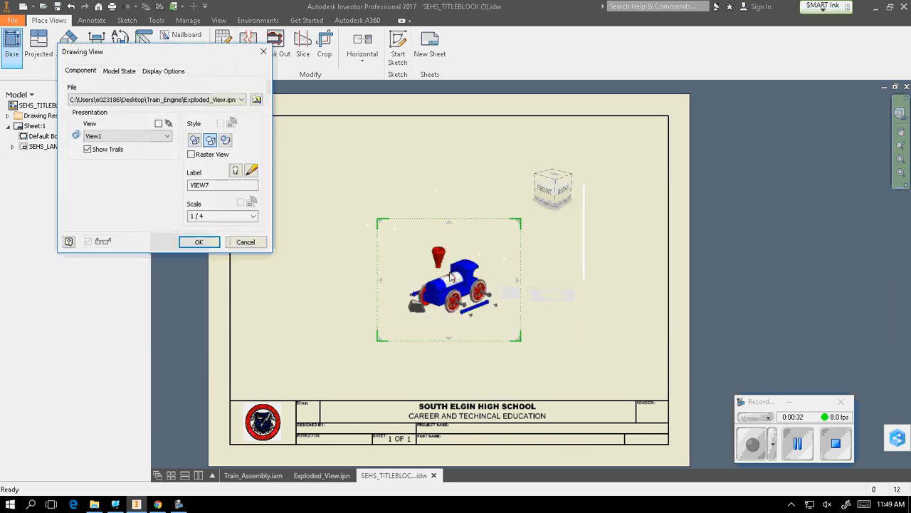
click(256, 100)
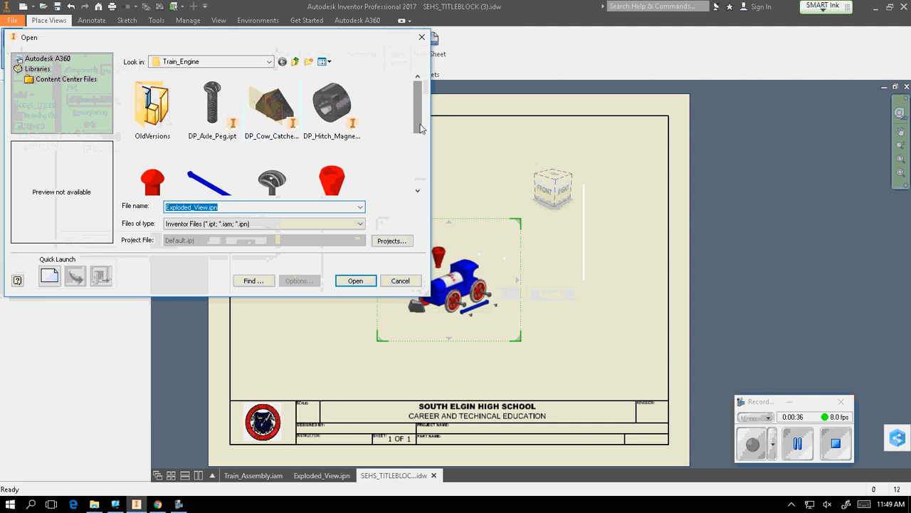
scroll(415, 117, down, 3)
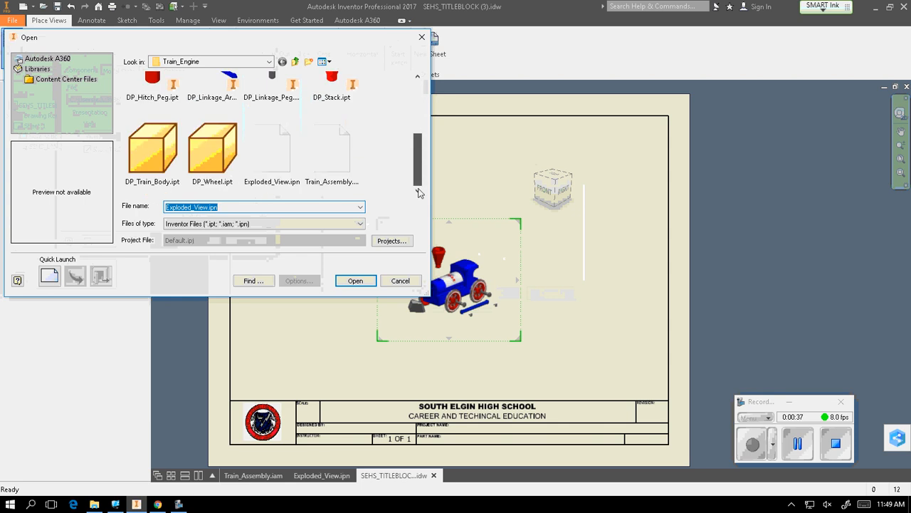
click(321, 172)
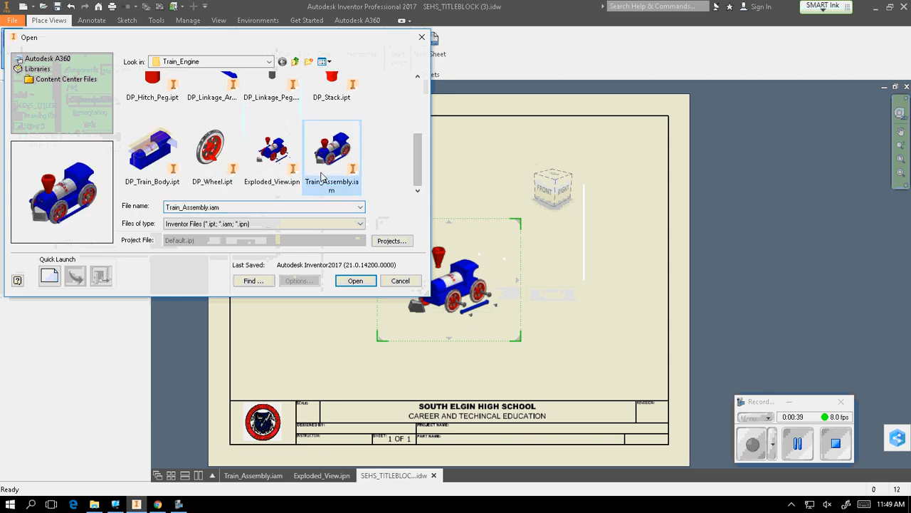
click(356, 281)
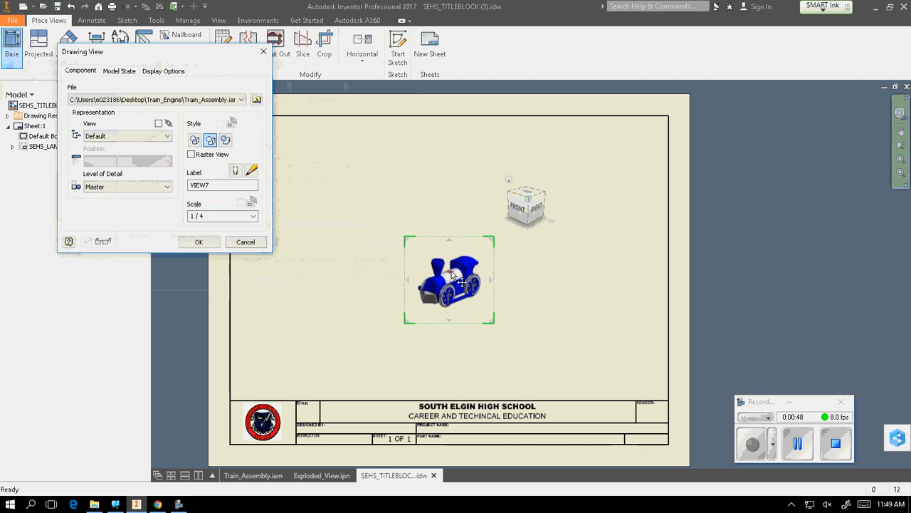
Step: Orient the base view to the train's LEFT side and move it to the lower-left area of the sheet
click(520, 210)
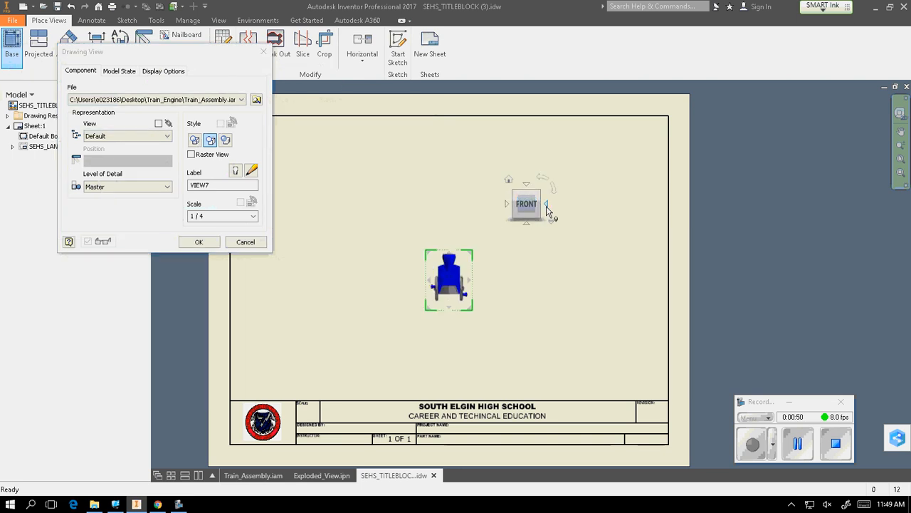
click(549, 206)
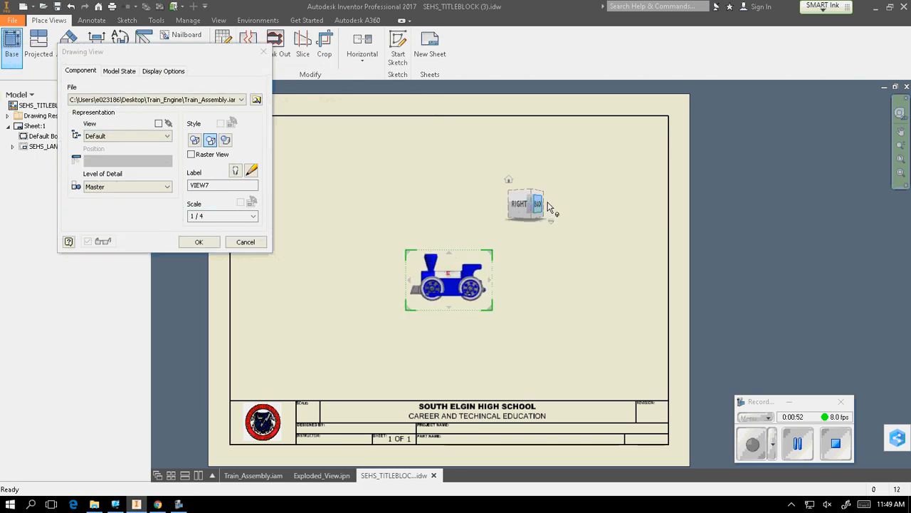
click(548, 213)
click(546, 204)
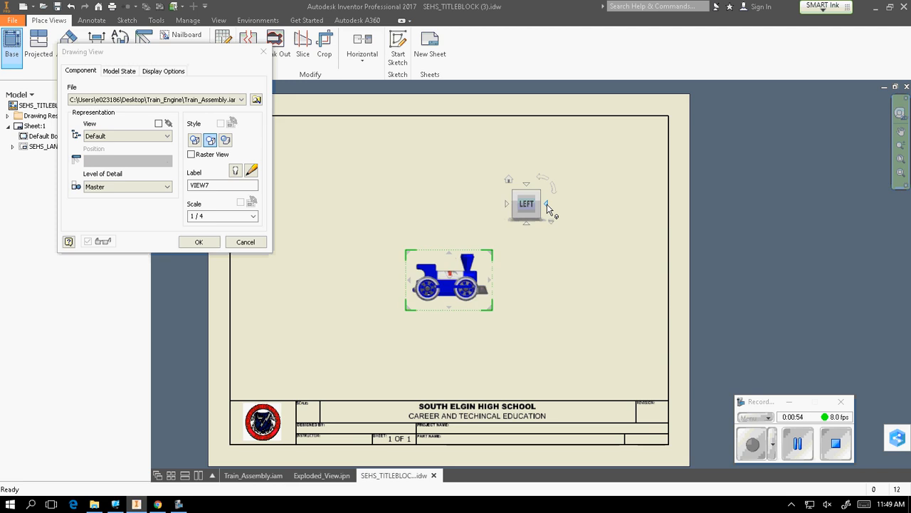
middle_drag(527, 257, 586, 206)
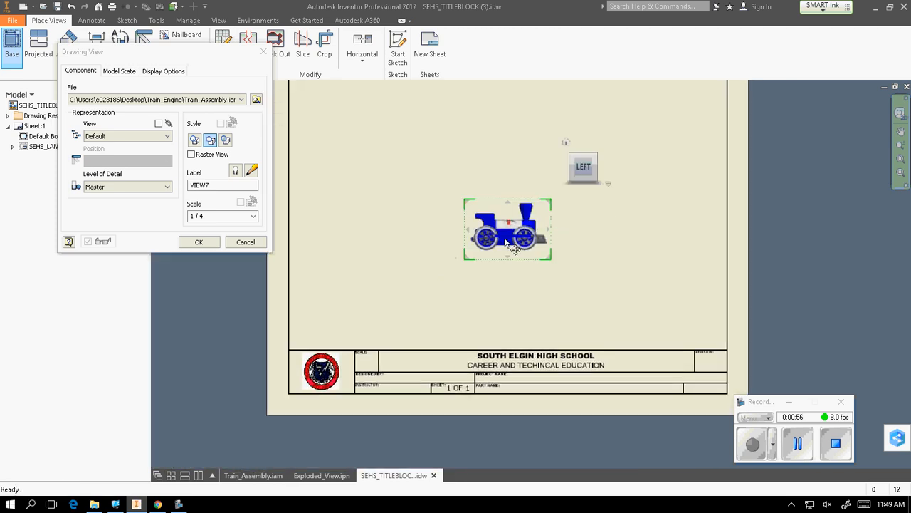
drag(505, 224, 378, 294)
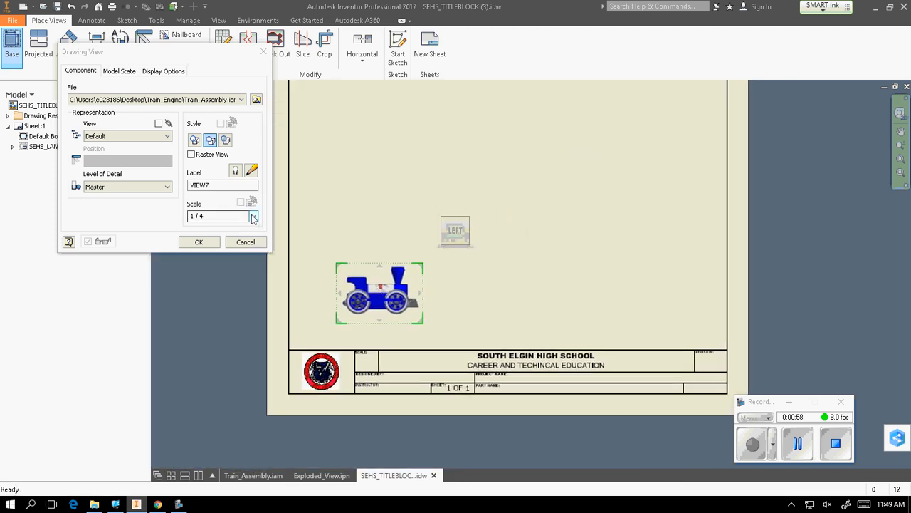
Step: Set the base view's scale to .65 and reposition it inside the border, just above the title block
click(253, 216)
click(240, 241)
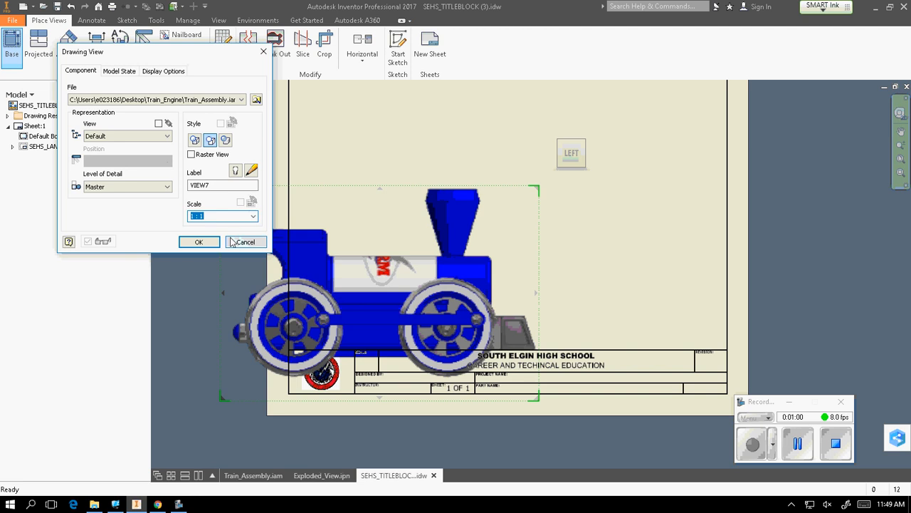
text(.75)
drag(383, 287, 420, 252)
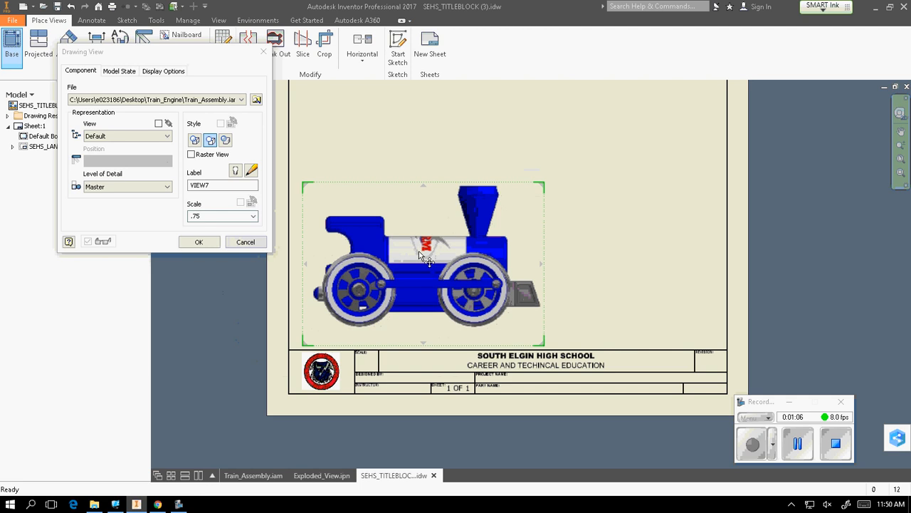
scroll(420, 256, down, 3)
scroll(421, 253, up, 2)
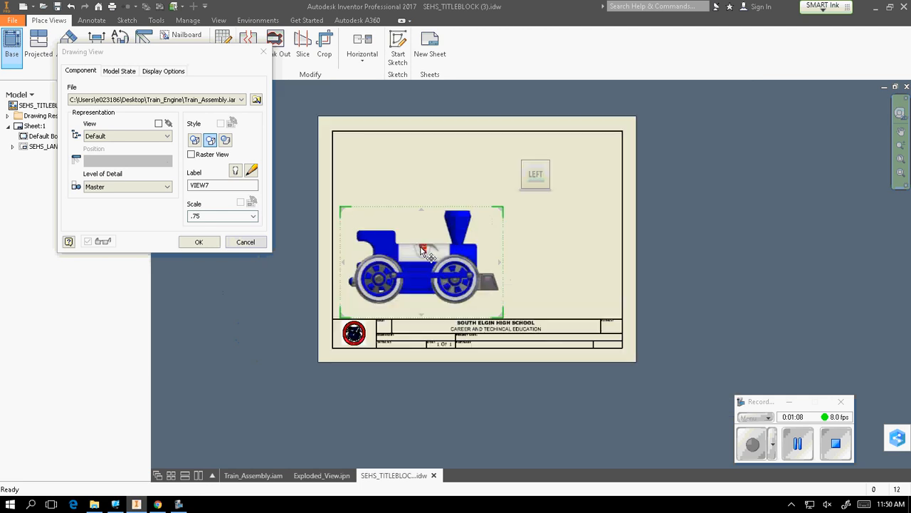
click(204, 217)
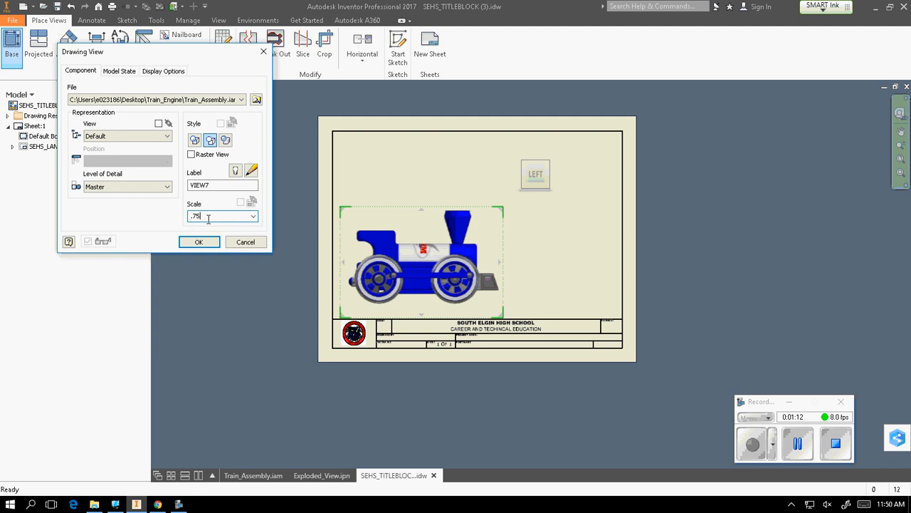
text(.7)
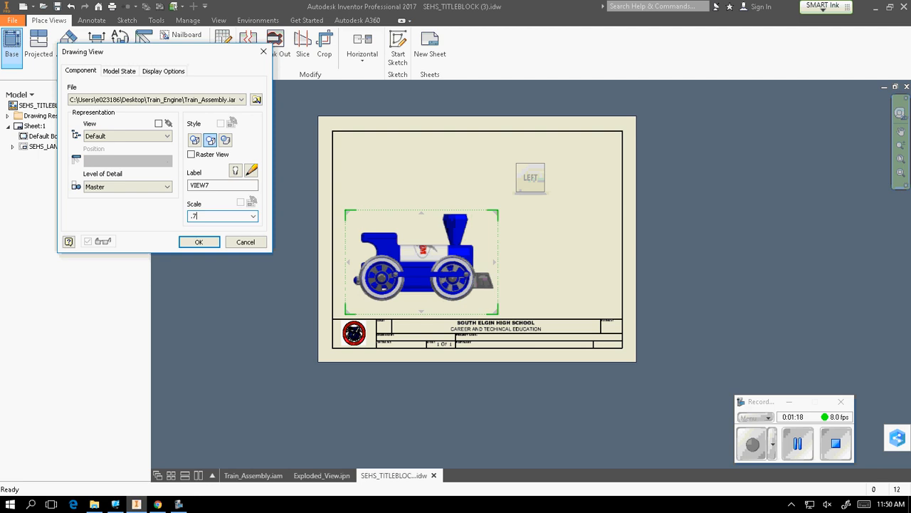
text(65)
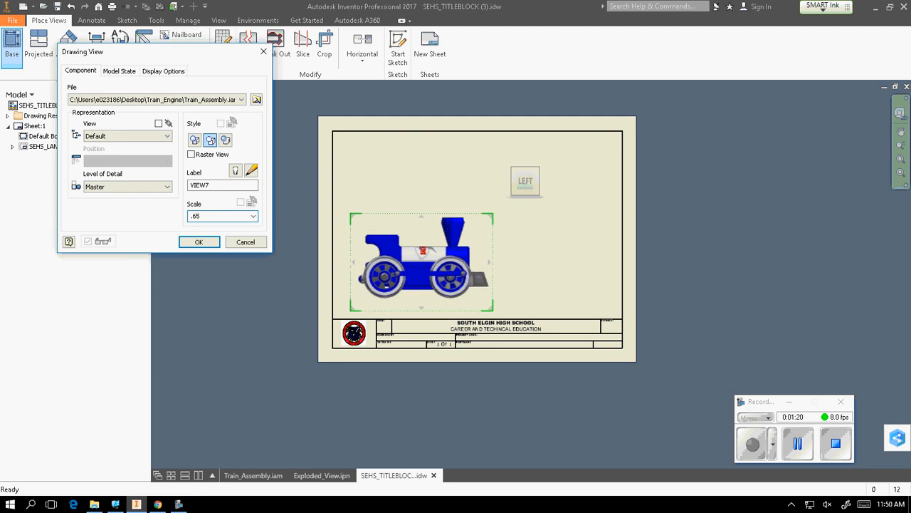
Step: Project a top view above the base view, an end view beside it and an isometric view in the upper-right corner
click(422, 178)
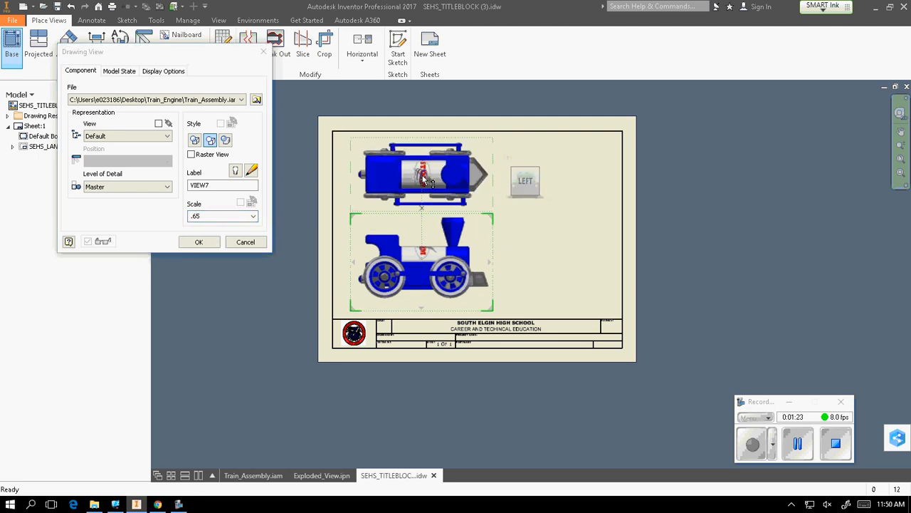
click(562, 271)
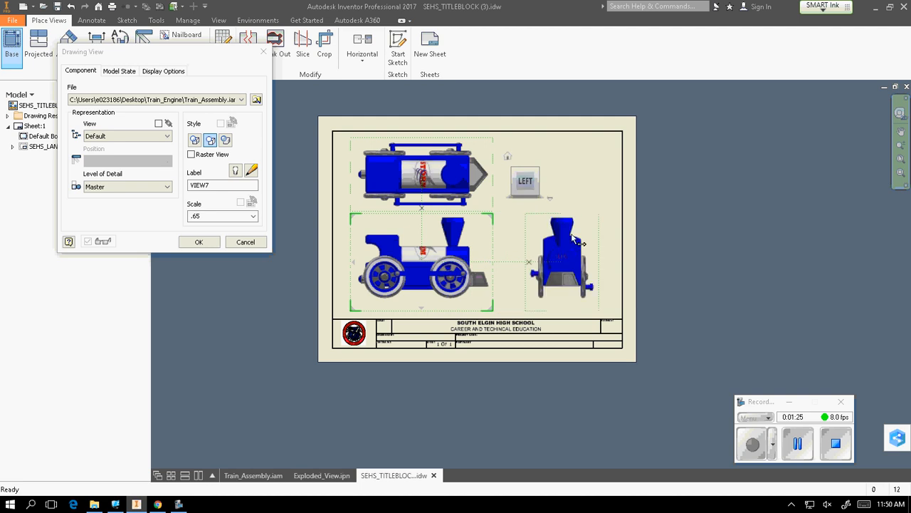
click(566, 173)
right_click(567, 173)
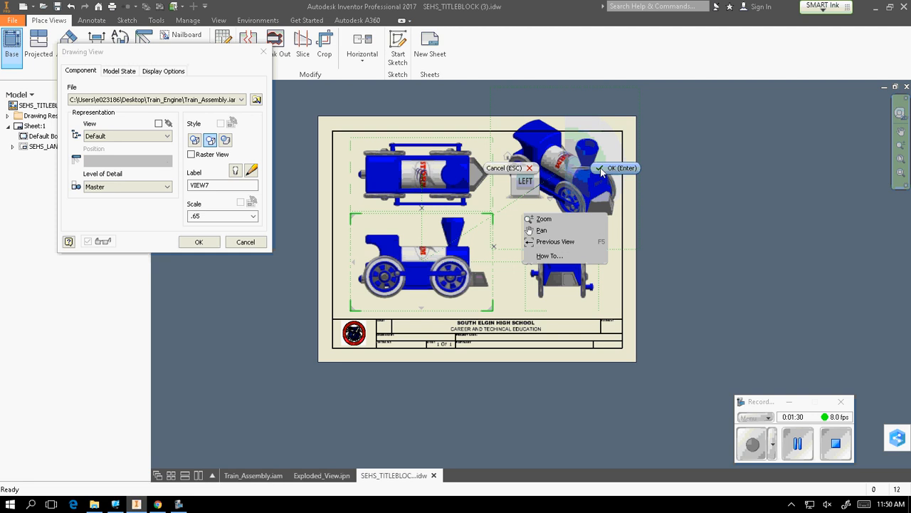
click(535, 212)
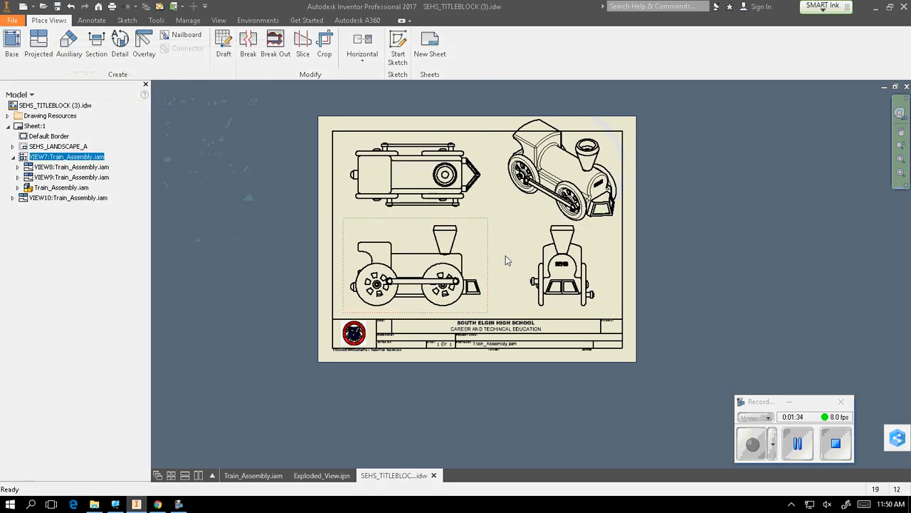
Step: Move the end view closer to the side view and shift the isometric view to fit the train within the border
drag(521, 233, 486, 229)
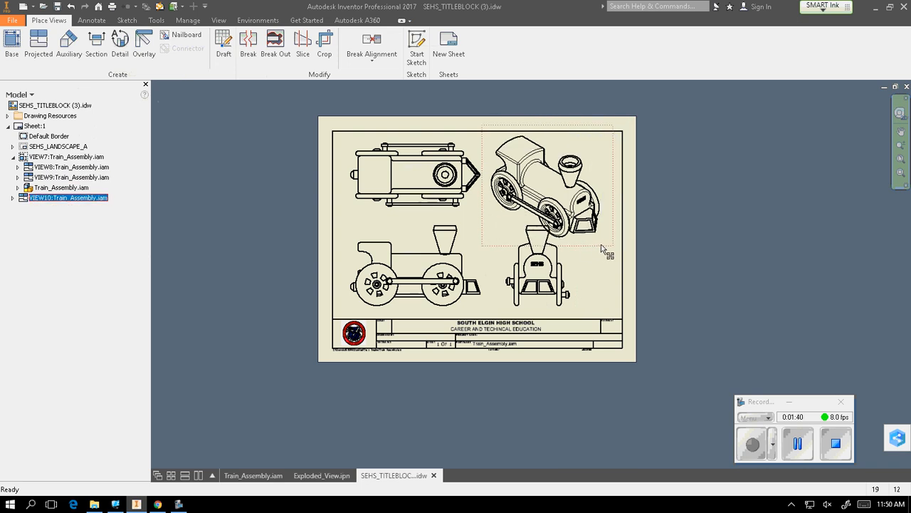
drag(607, 244, 617, 243)
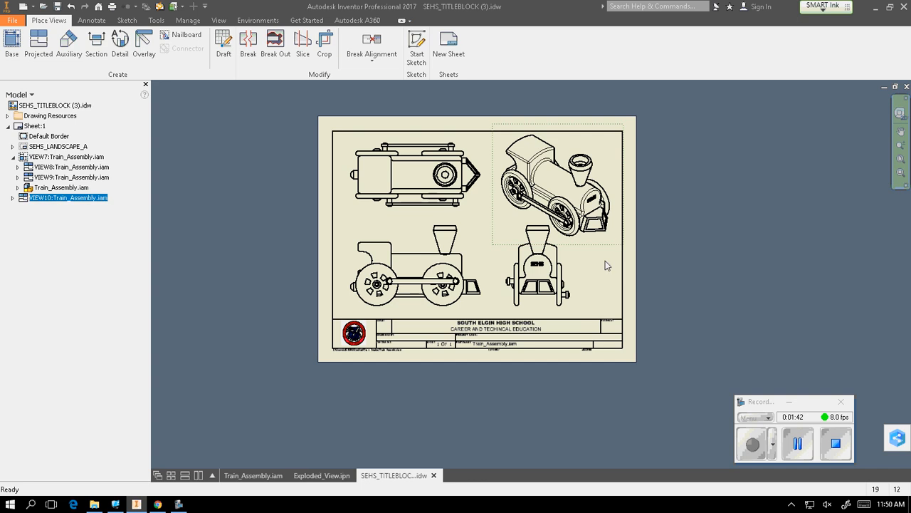
Step: Apply the shaded style to the base view with its projections, and to the isometric view
double_click(476, 316)
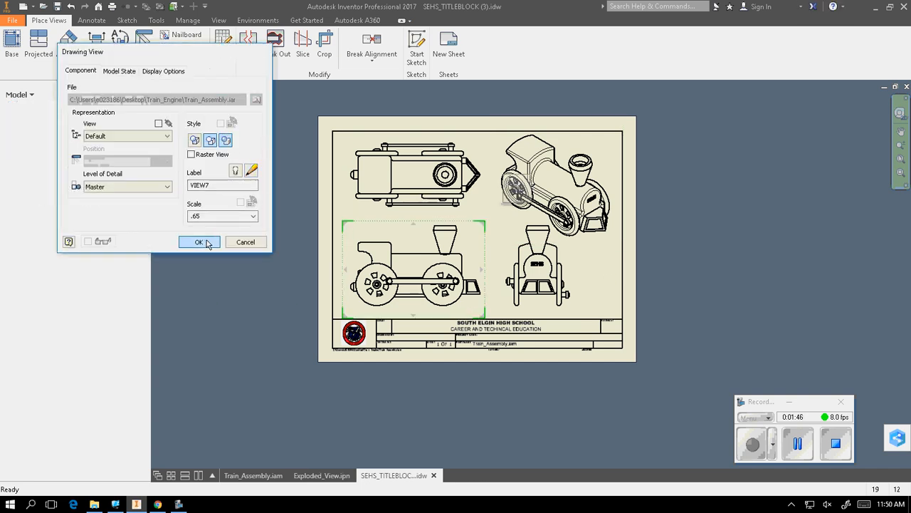
click(207, 243)
double_click(600, 250)
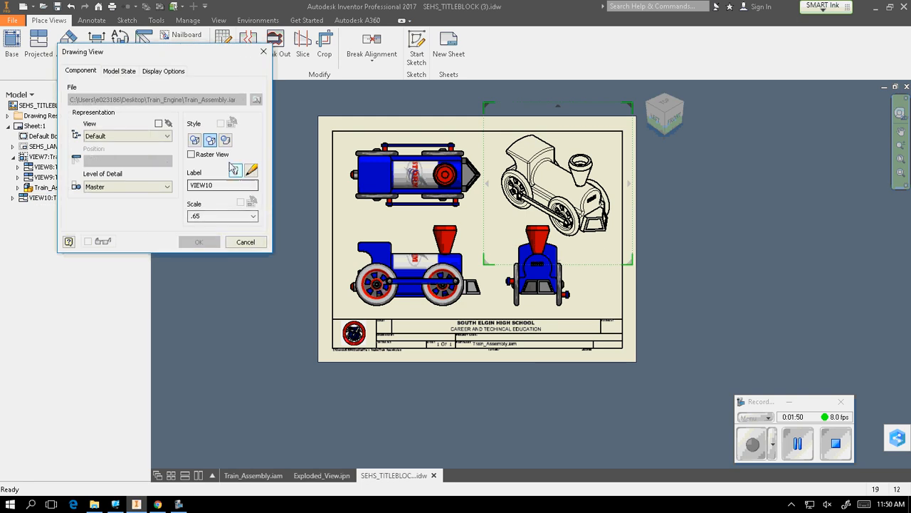
click(224, 139)
click(200, 242)
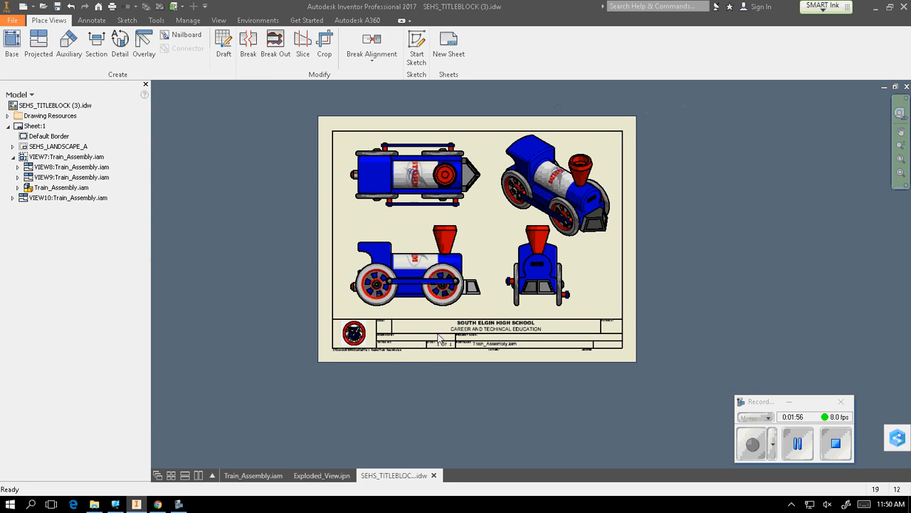
Step: Fill in the title block's field text with the date 12/11/17, the designer's name in capitals and the project title Train Engine
click(12, 146)
double_click(47, 157)
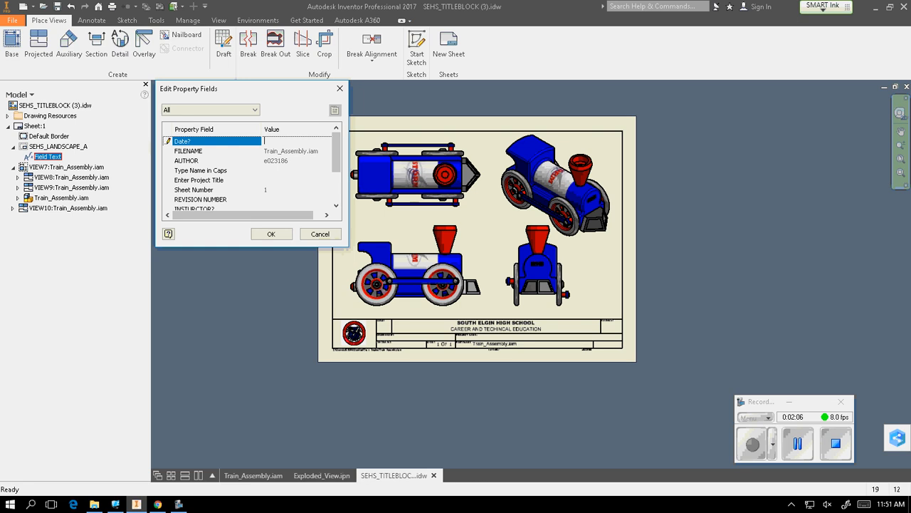
text(12/11/)
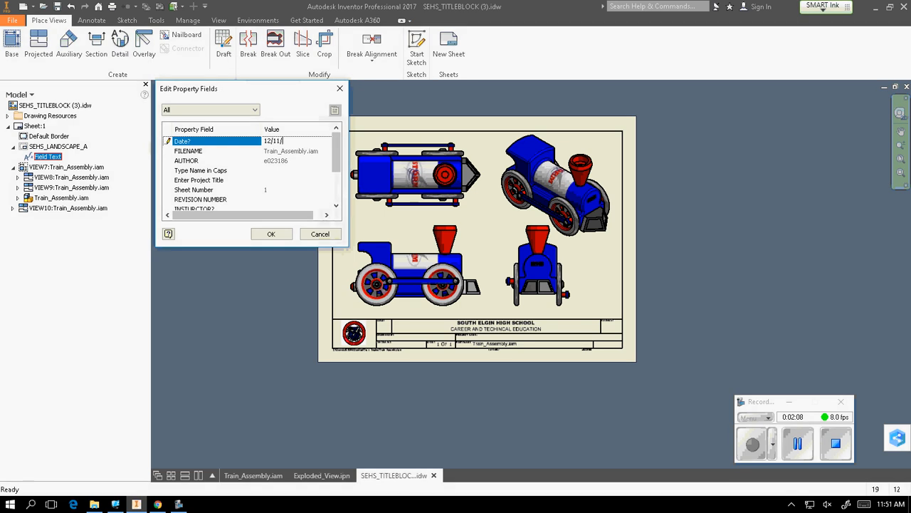
text(17)
click(267, 171)
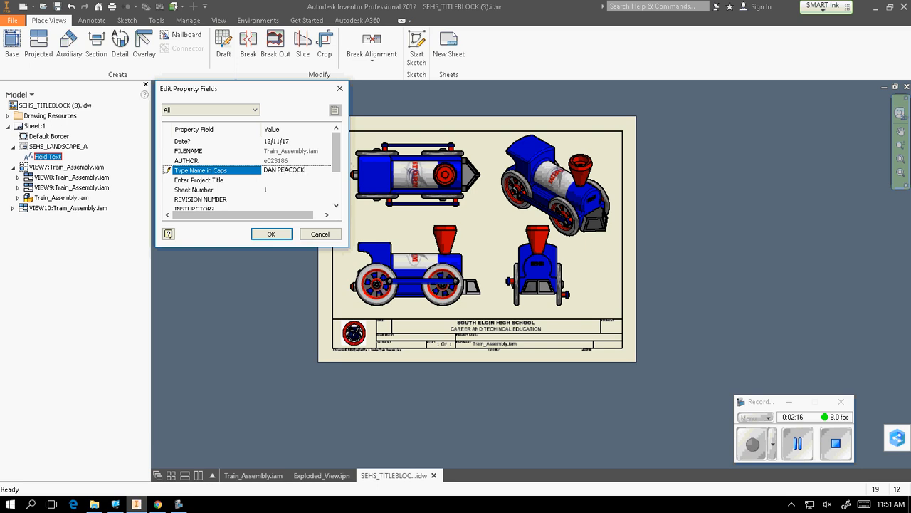
click(272, 180)
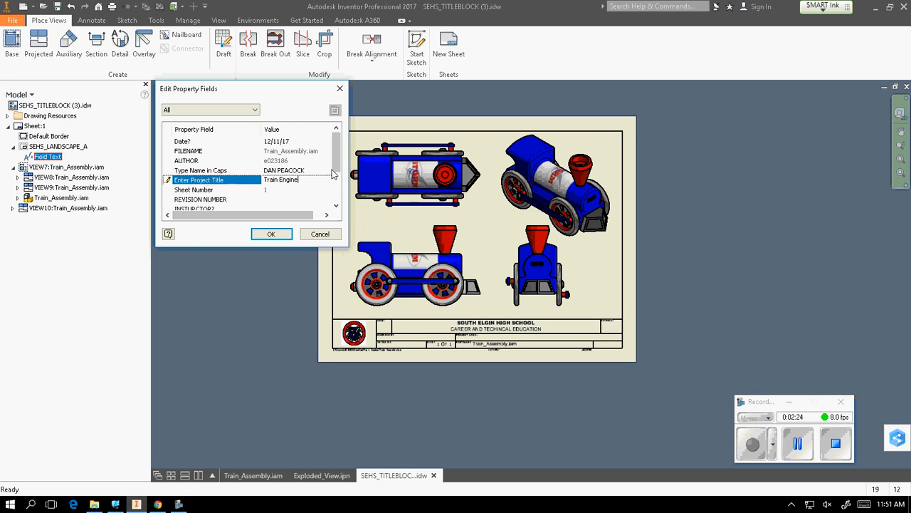
Step: Enter the instructor's name and the scale .6:1 in the title block's property fields and apply them
drag(337, 164, 337, 173)
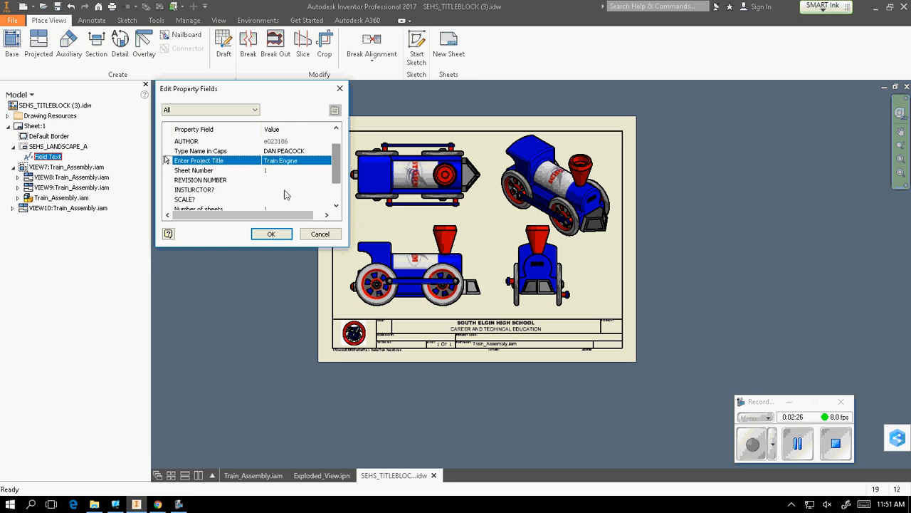
click(271, 191)
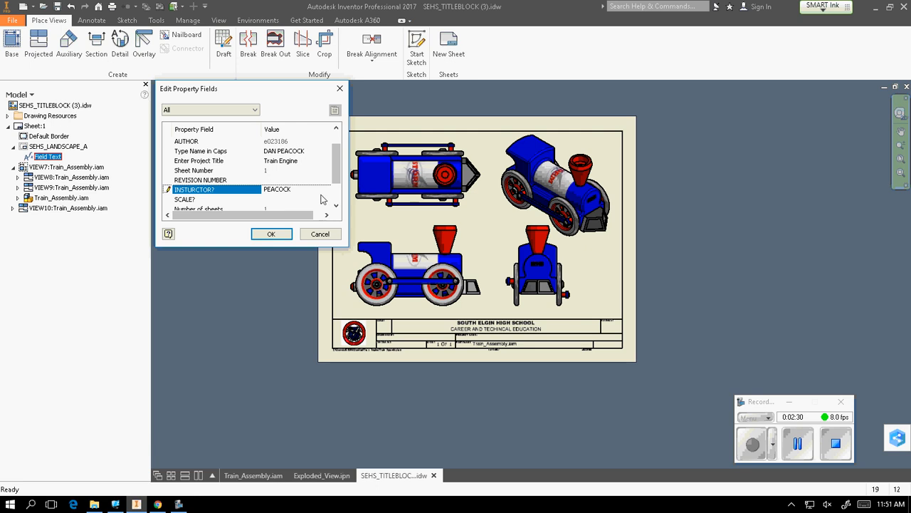
click(274, 200)
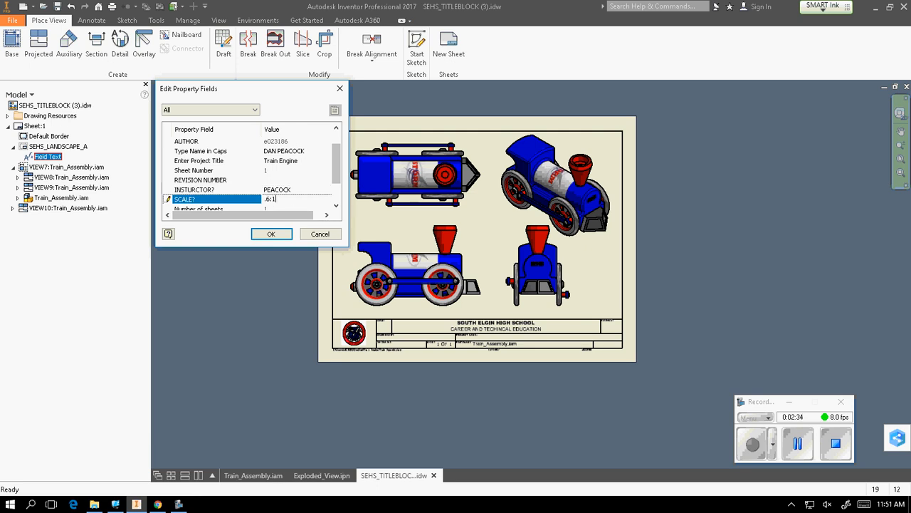
drag(333, 180, 333, 194)
click(271, 233)
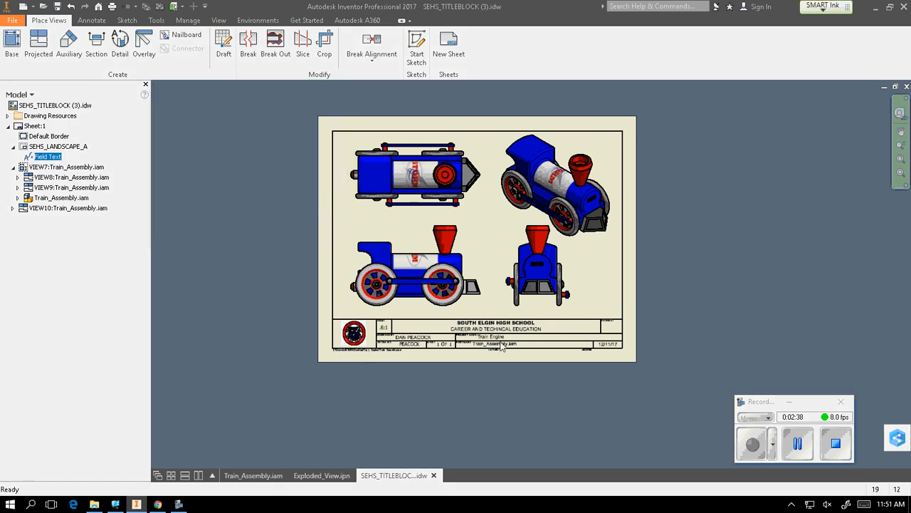
scroll(506, 346, up, 1)
middle_drag(502, 345, 488, 368)
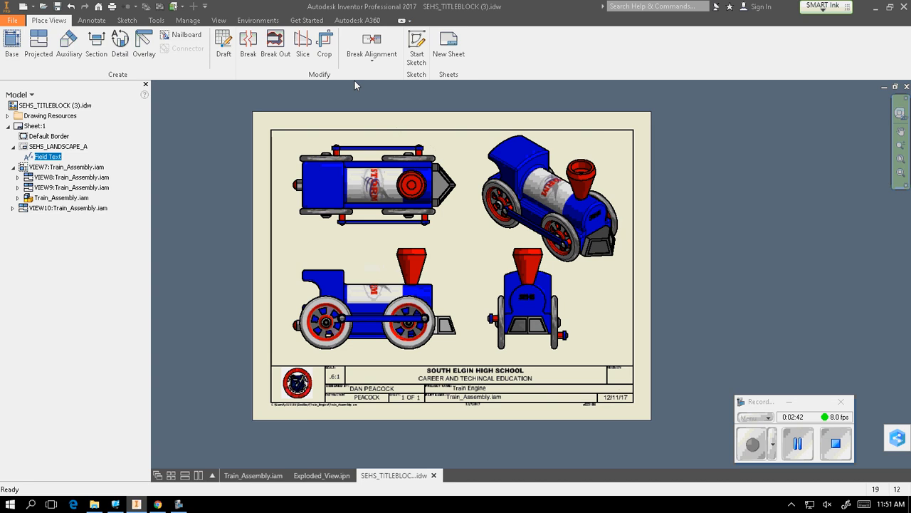
Step: Create a new sheet, entering the date 12/11/17 and the designer's full name in capitals for its title block
click(448, 46)
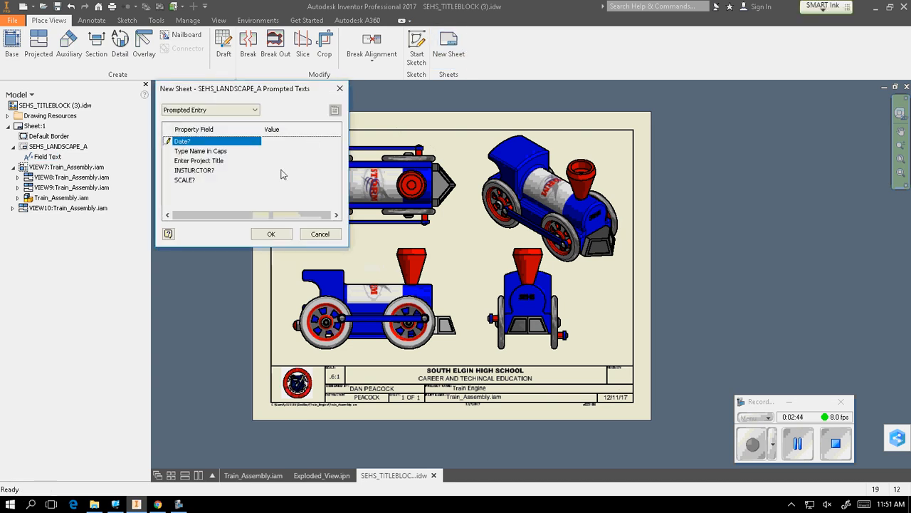
text(11/11/)
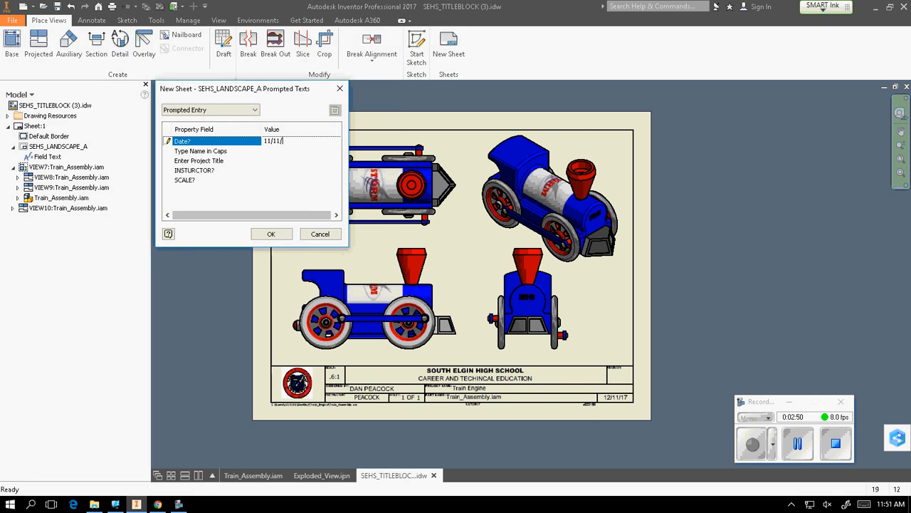
key(BackSpace)
key(BackSpace)
key(BackSpace)
text(/11/17)
key(Return)
text(DAN)
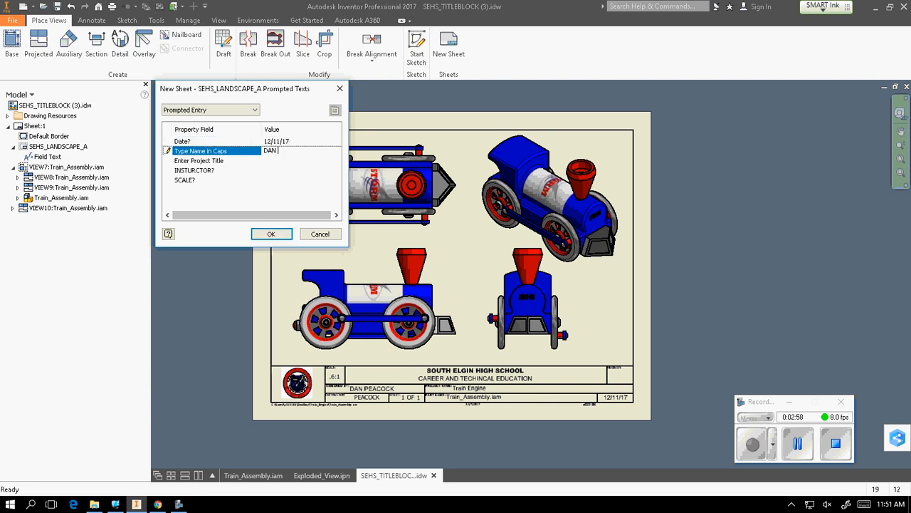
text( PEACOCK)
click(316, 177)
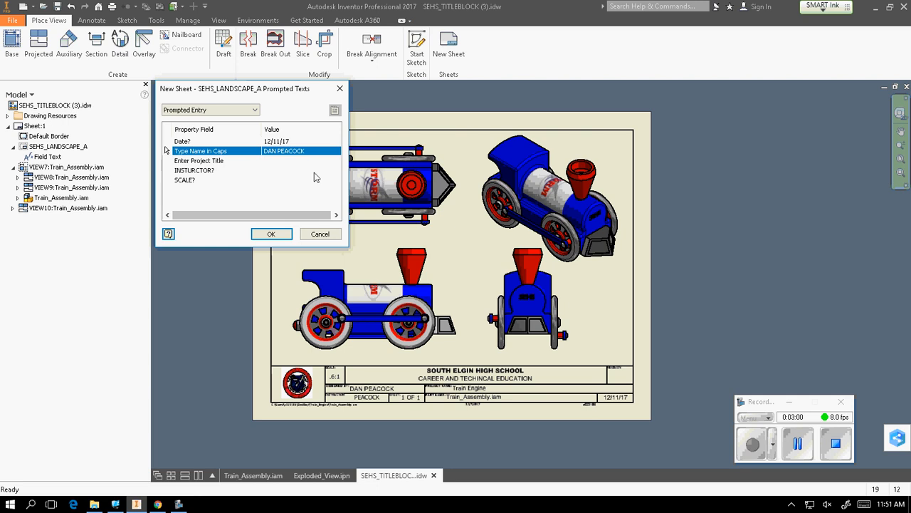
Step: Enter the project title Train Engine, the instructor's name and the scale .6:1 for the new sheet's title block and accept them
click(282, 161)
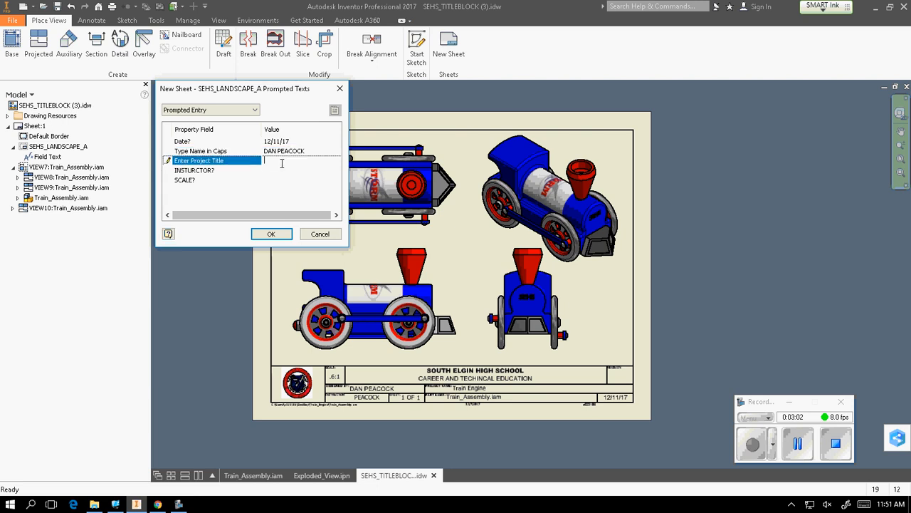
text(Train Enig)
key(BackSpace)
key(Return)
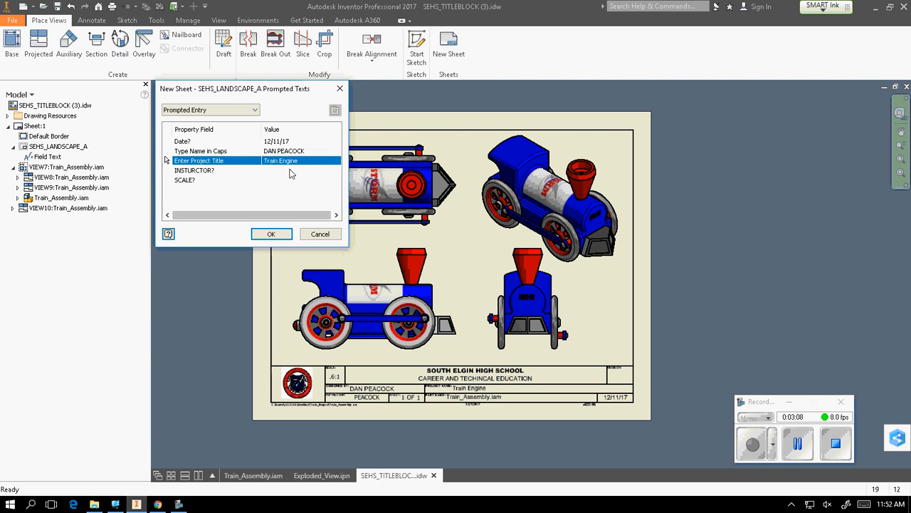
click(283, 171)
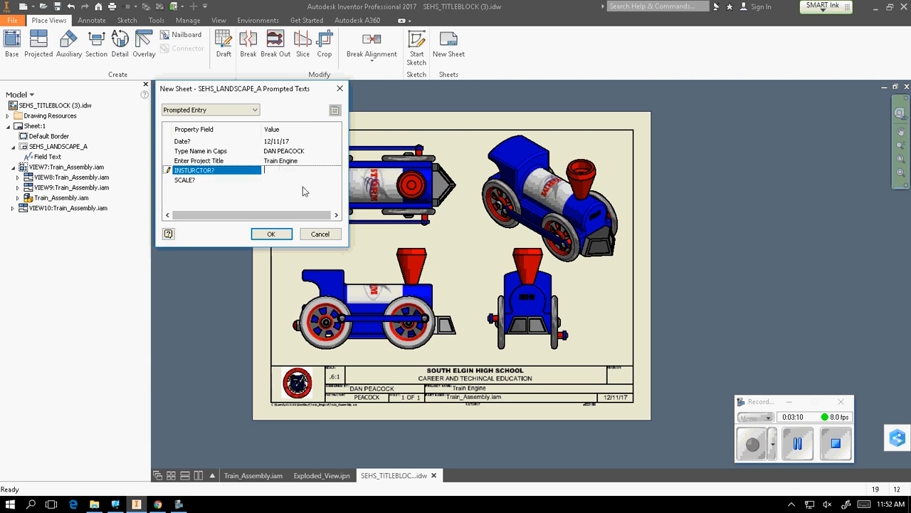
text(PEACOCK)
click(282, 181)
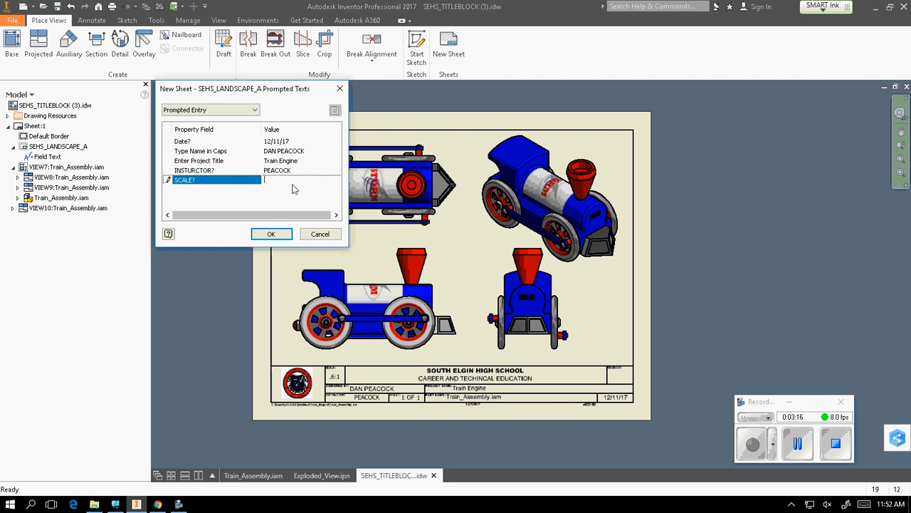
text(.6:1)
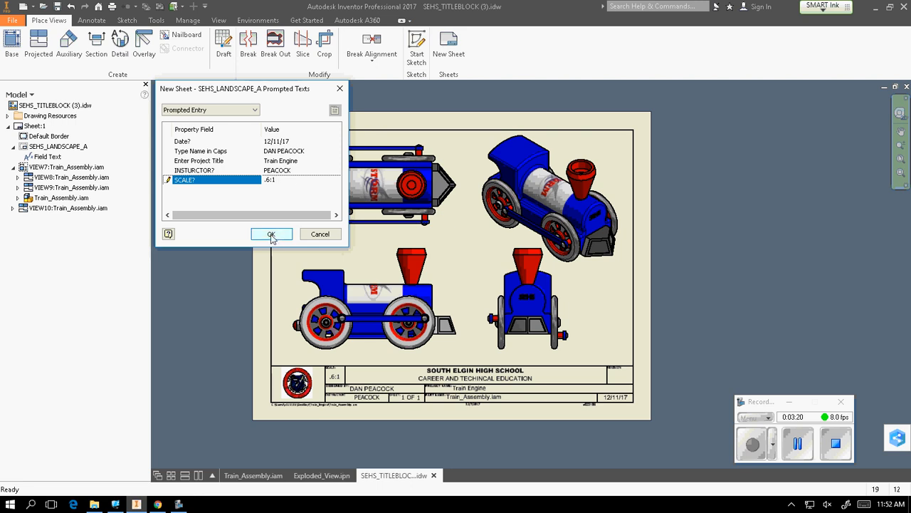
click(272, 234)
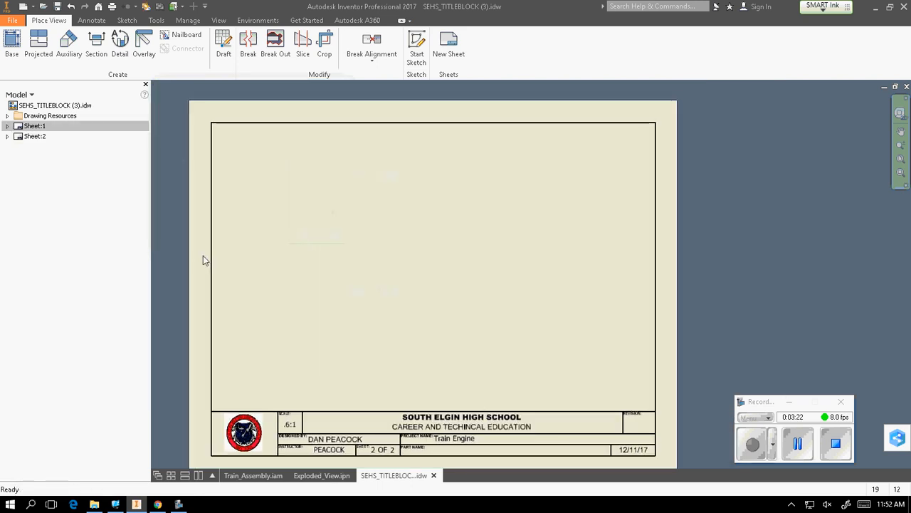
Step: Start a base view of Exploded_View.ipn and orient it as an isometric showing the top, left and front faces
click(12, 48)
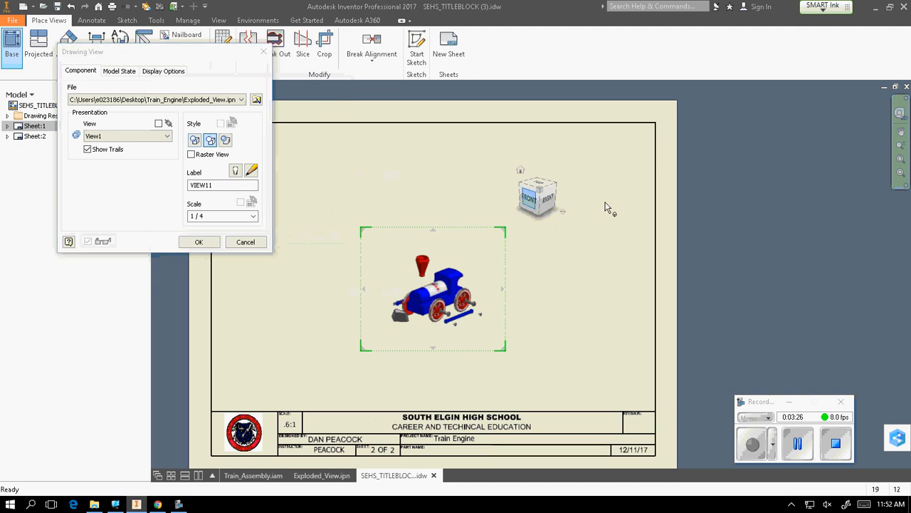
click(532, 203)
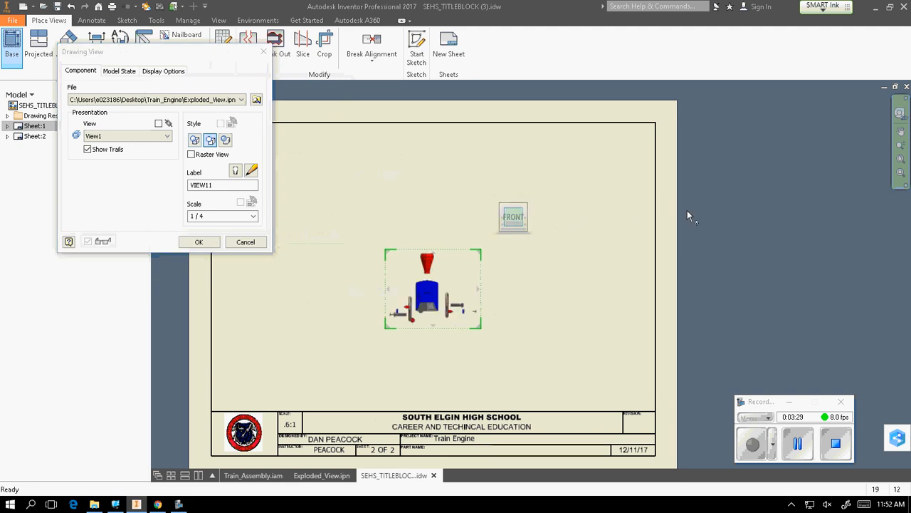
click(525, 232)
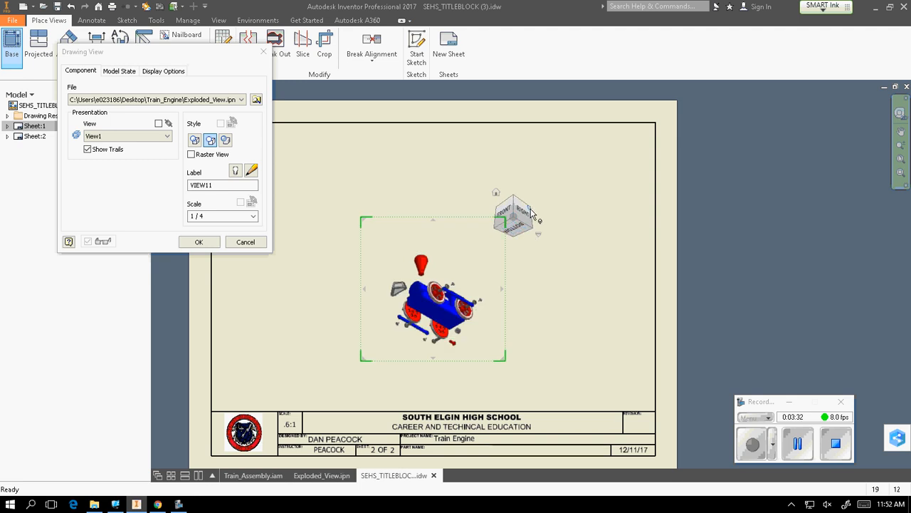
click(529, 210)
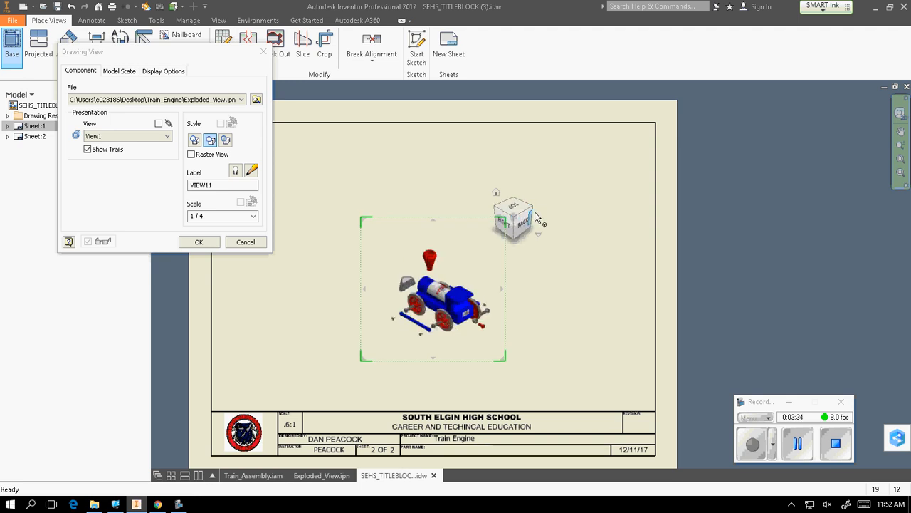
click(531, 208)
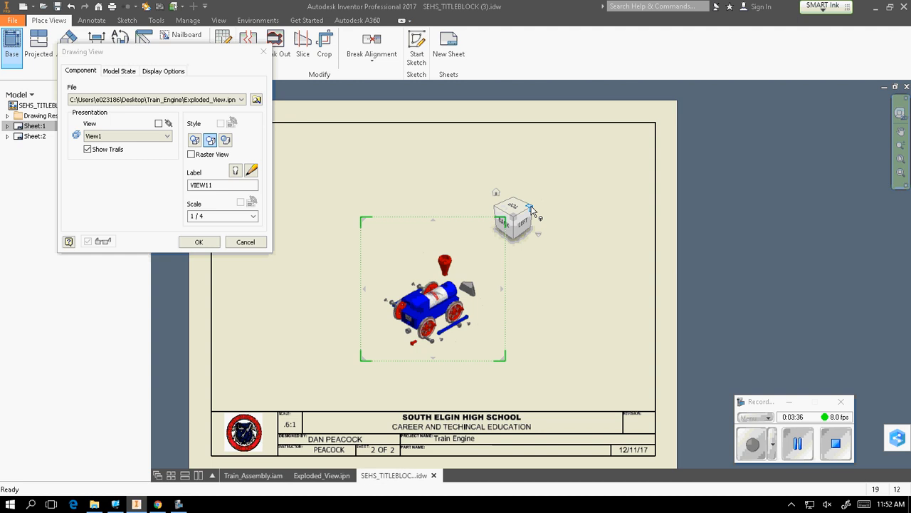
click(531, 208)
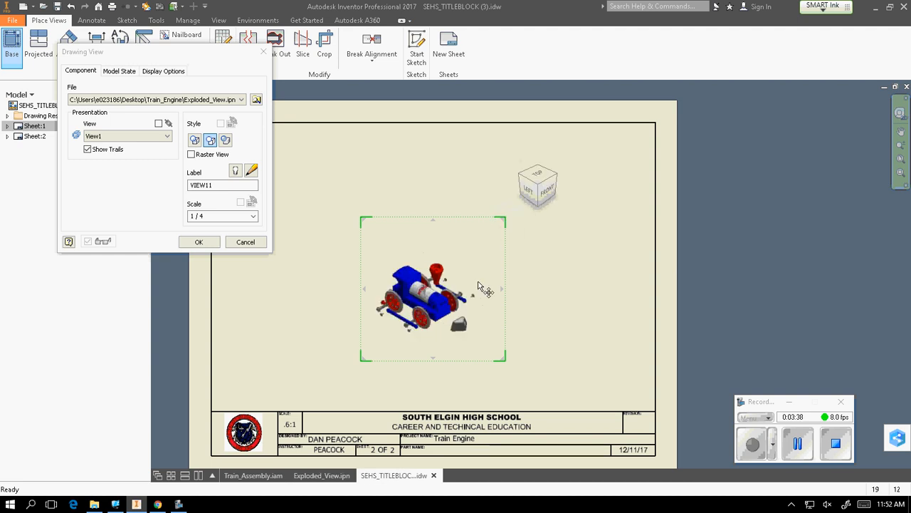
Step: Set the exploded base view's scale to .6 and place it on the new sheet
click(225, 215)
triple_click(214, 216)
text(.6)
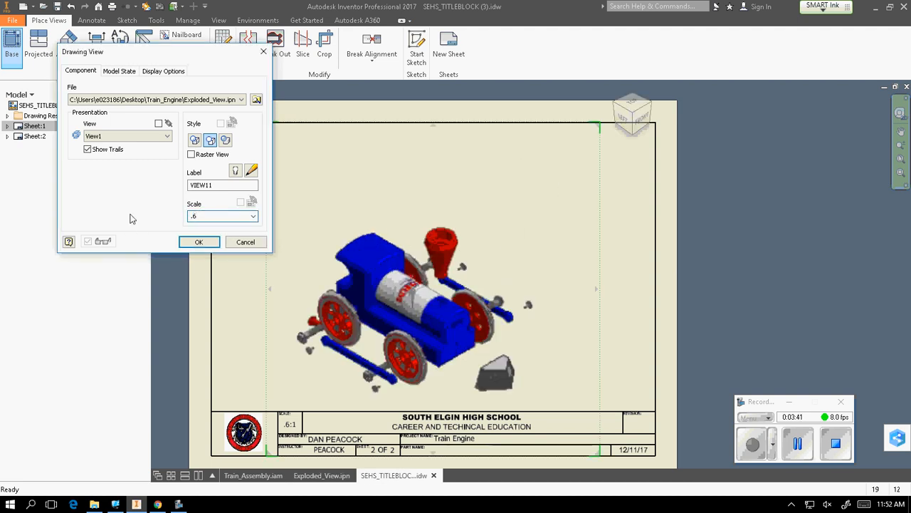
click(199, 241)
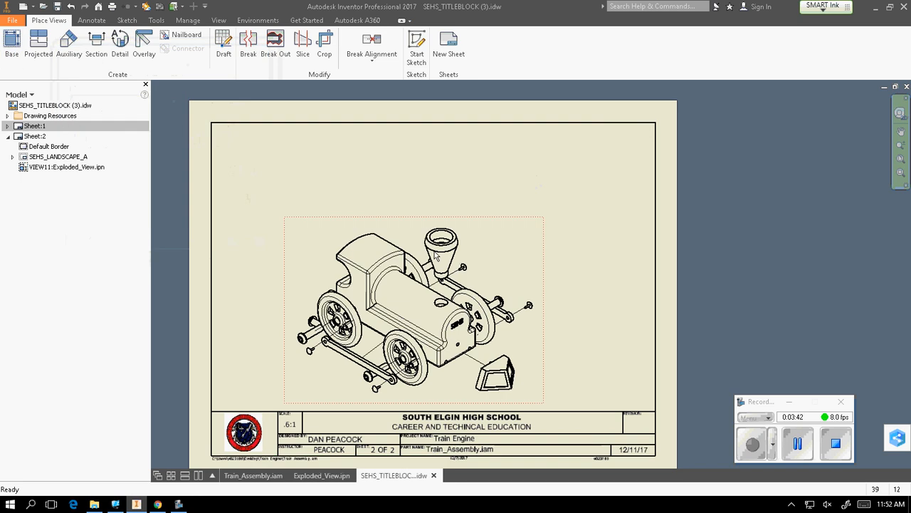
Step: Apply the shaded style to the exploded view and move it up and to the left within the border
click(541, 226)
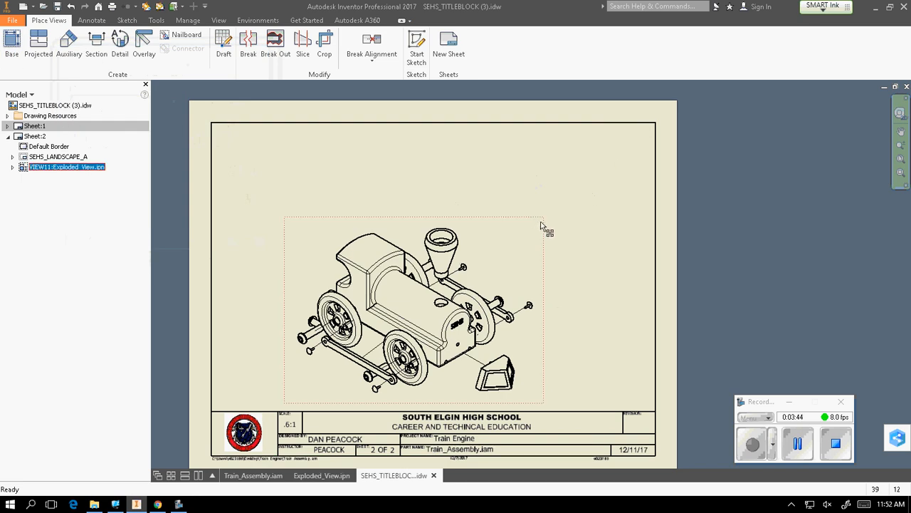
double_click(533, 222)
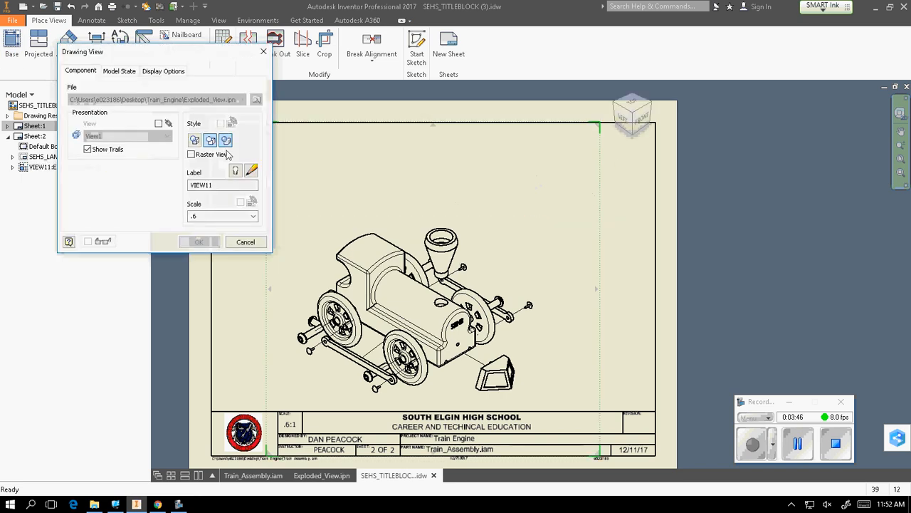
click(198, 241)
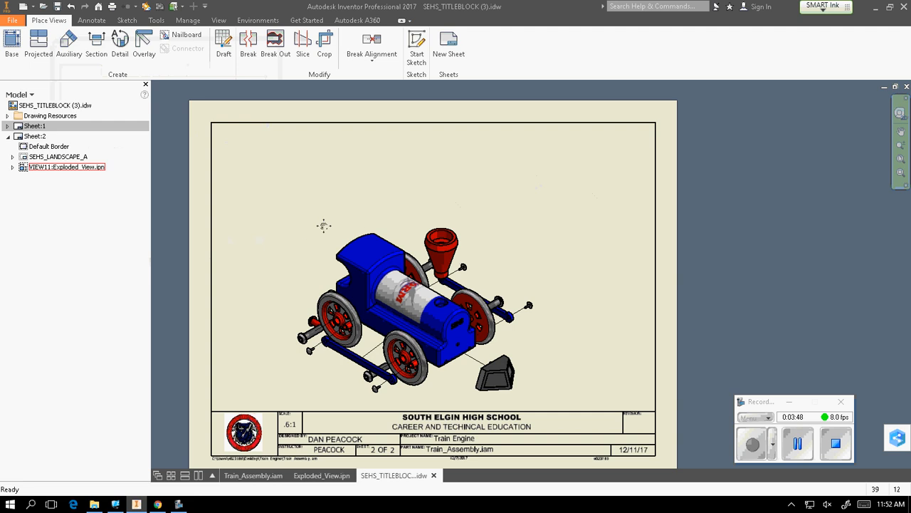
mouse_move(321, 224)
middle_down()
mouse_move(315, 204)
mouse_move(327, 236)
middle_up()
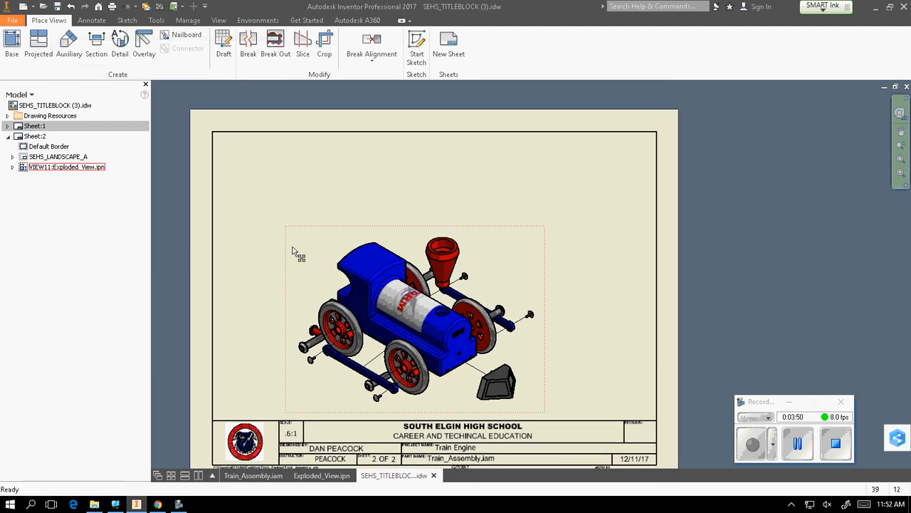
drag(293, 258, 262, 210)
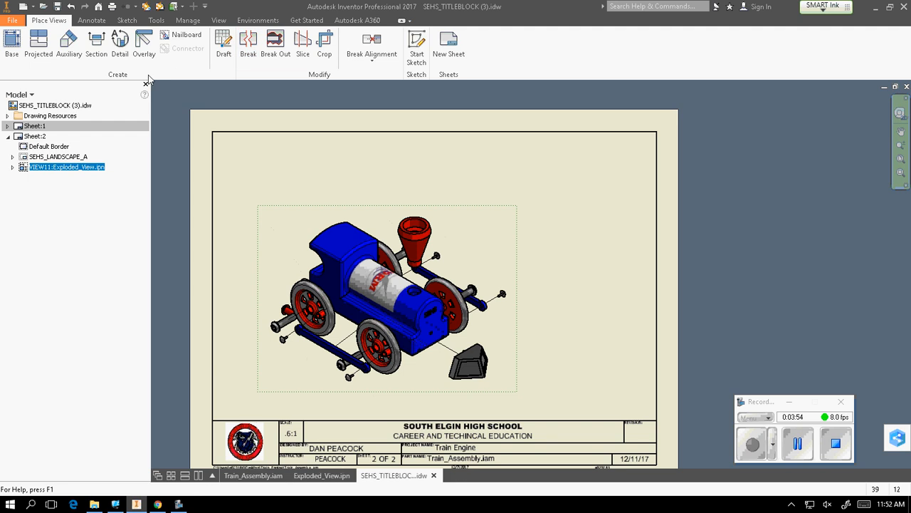
Step: Start a parts list using Exploded_View.ipn as the source file and enable the BOM view
click(92, 20)
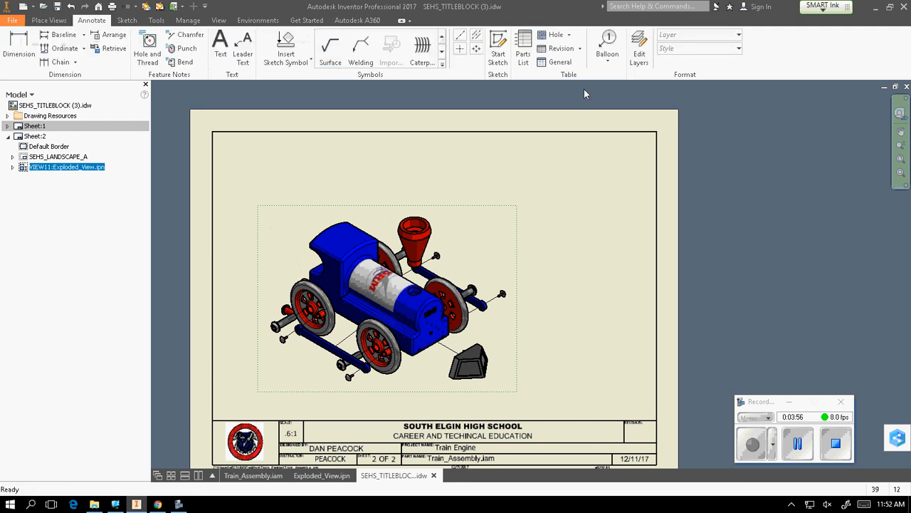
click(523, 54)
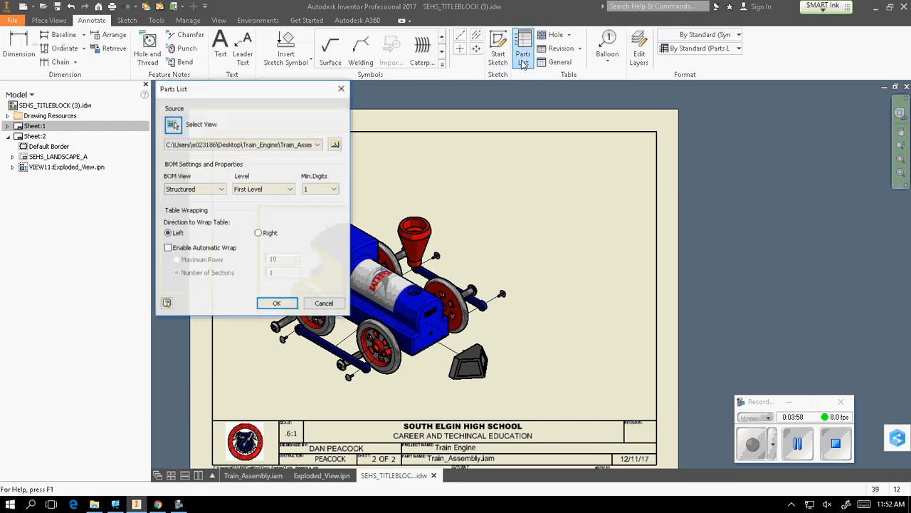
click(335, 145)
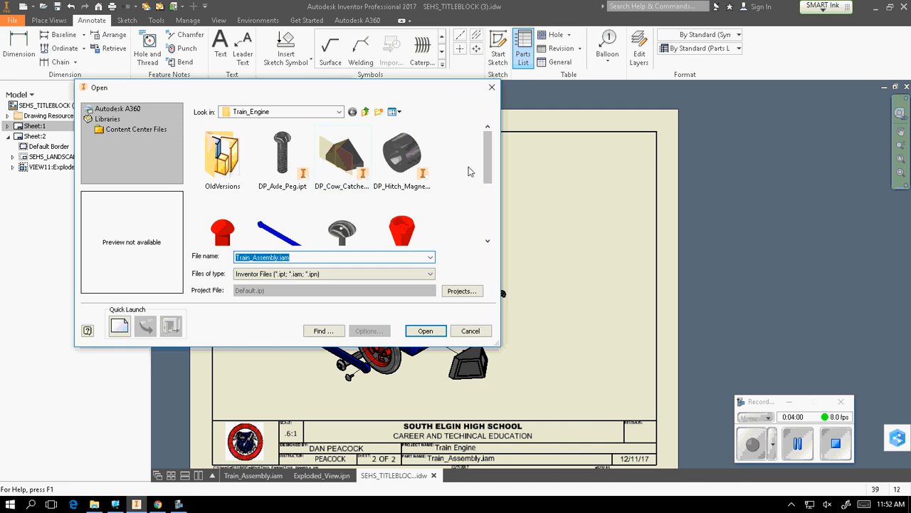
scroll(486, 170, down, 3)
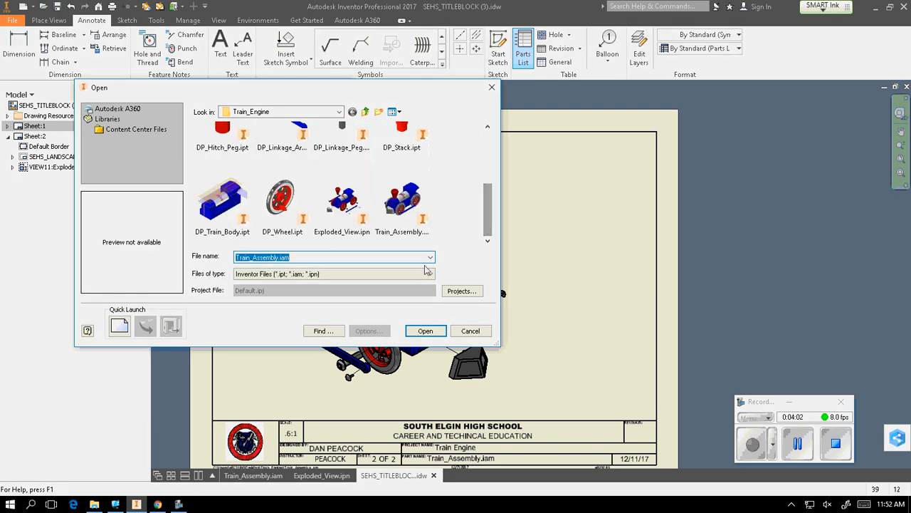
click(339, 232)
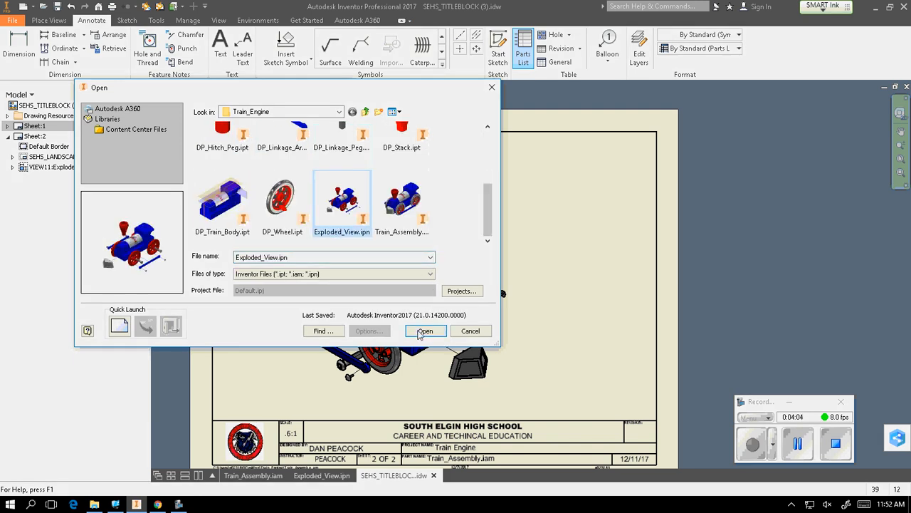
click(425, 331)
click(290, 304)
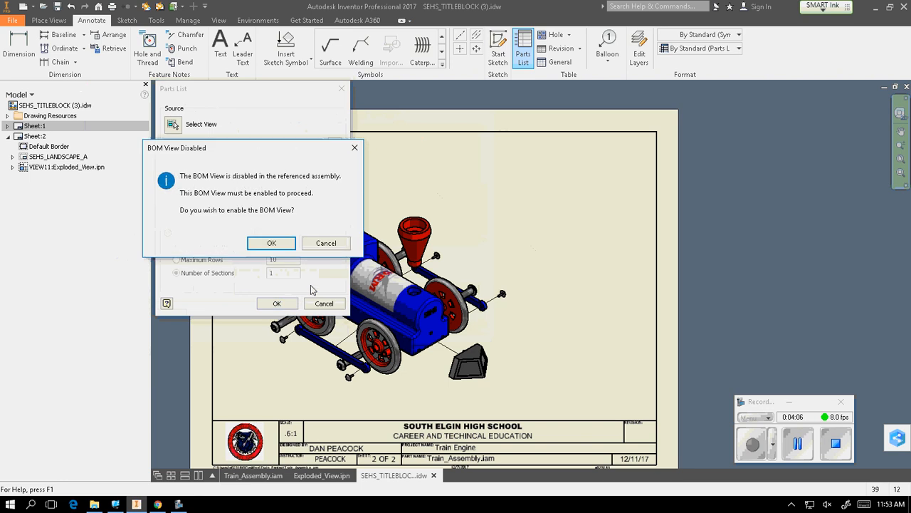
click(280, 243)
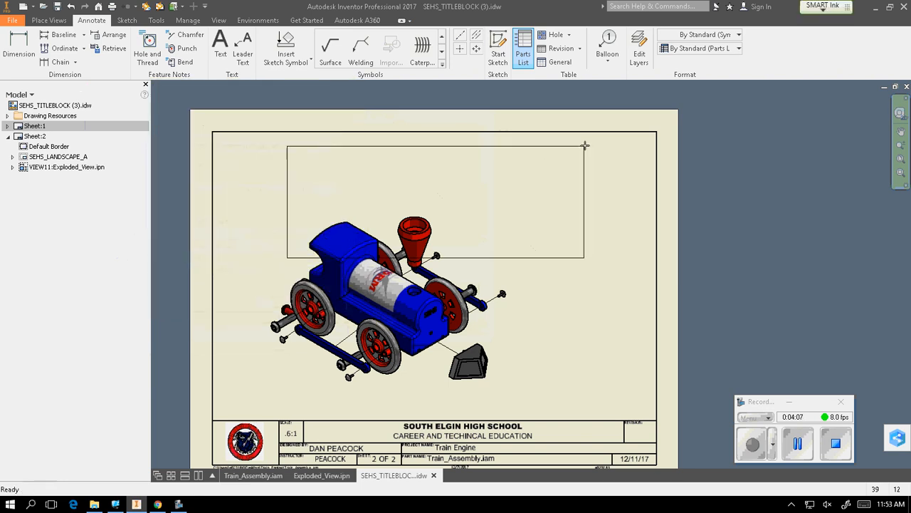
Step: Place the parts list in the border's upper-right corner and narrow the table to clear the exploded view
click(655, 135)
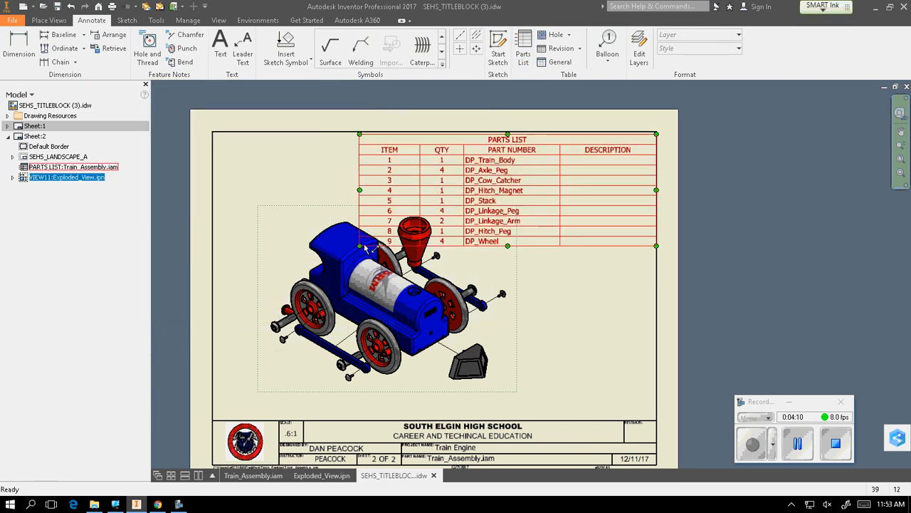
drag(364, 247, 518, 303)
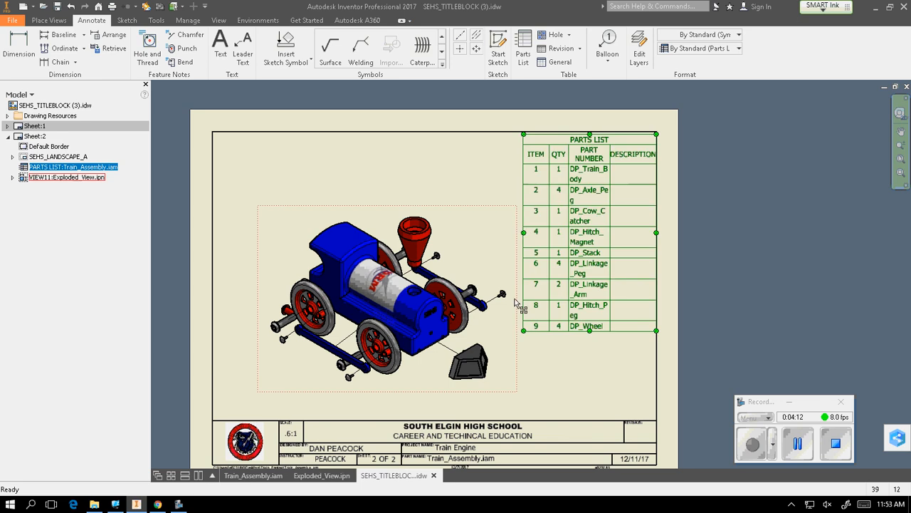
click(565, 365)
Step: Attach a balloon to the train body's cab roof and place it above and to the left of the train
click(608, 62)
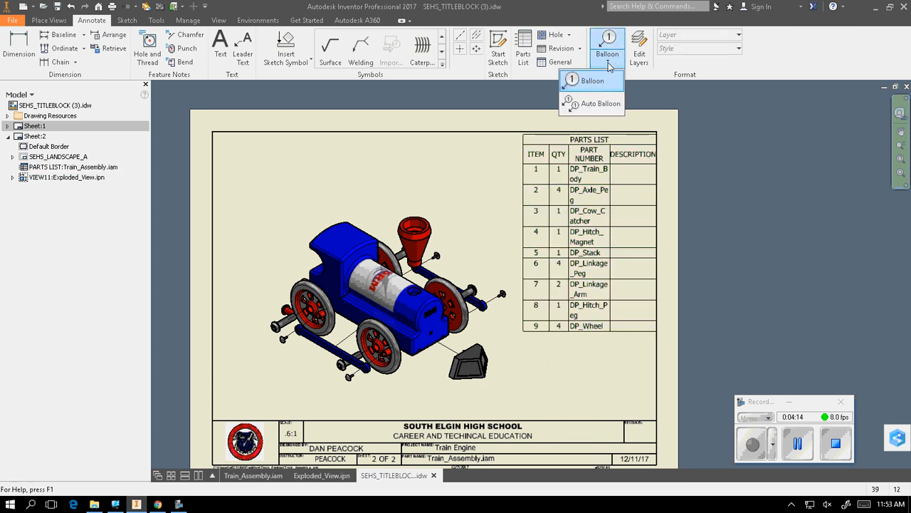
click(591, 81)
click(327, 240)
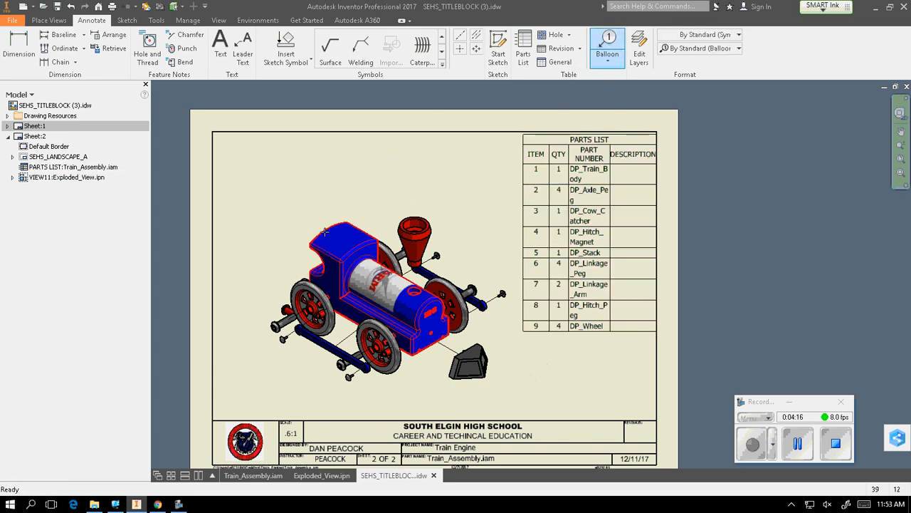
right_click(262, 166)
click(299, 169)
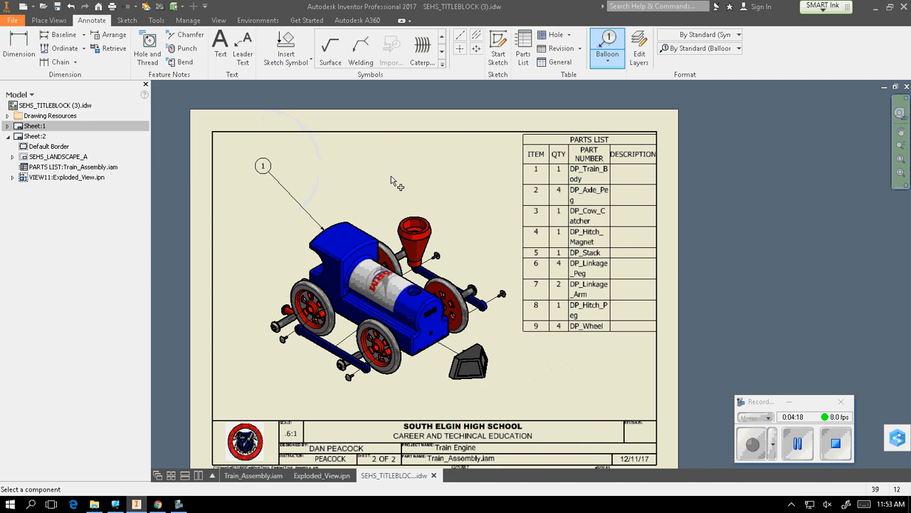
Step: Add balloons to the red stack and the linkage peg beside it, placing each above and to the right of its part
click(427, 217)
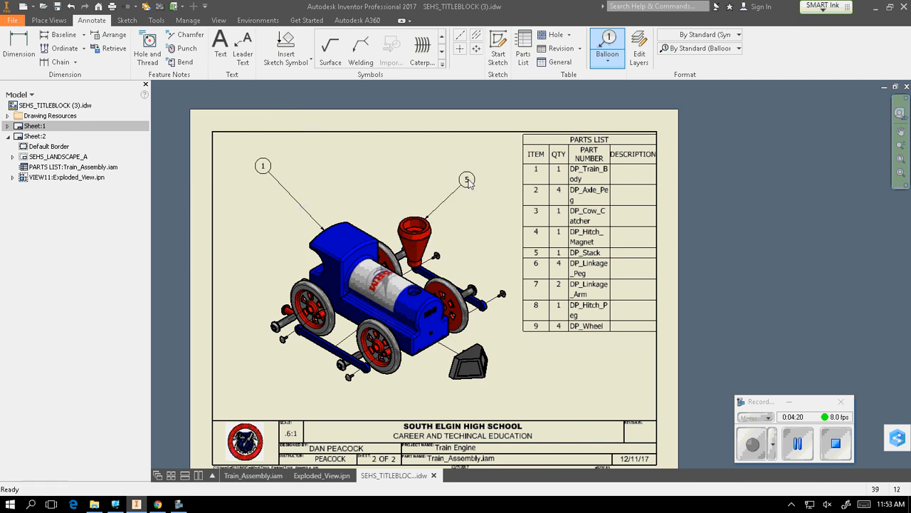
right_click(467, 179)
click(507, 182)
click(442, 251)
right_click(480, 219)
click(509, 221)
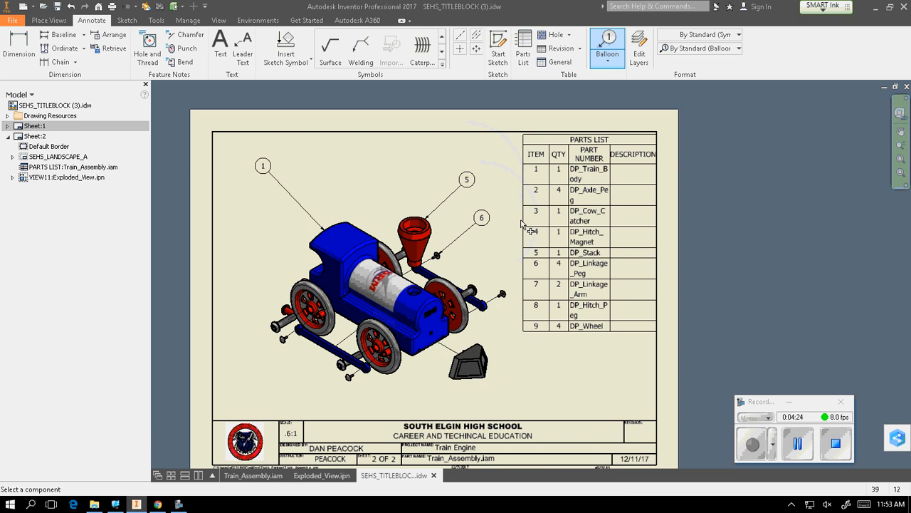
Step: Add balloons to the axle peg behind the front wheel, placed above it, and to the near linkage arm, placed below and left of it
click(479, 291)
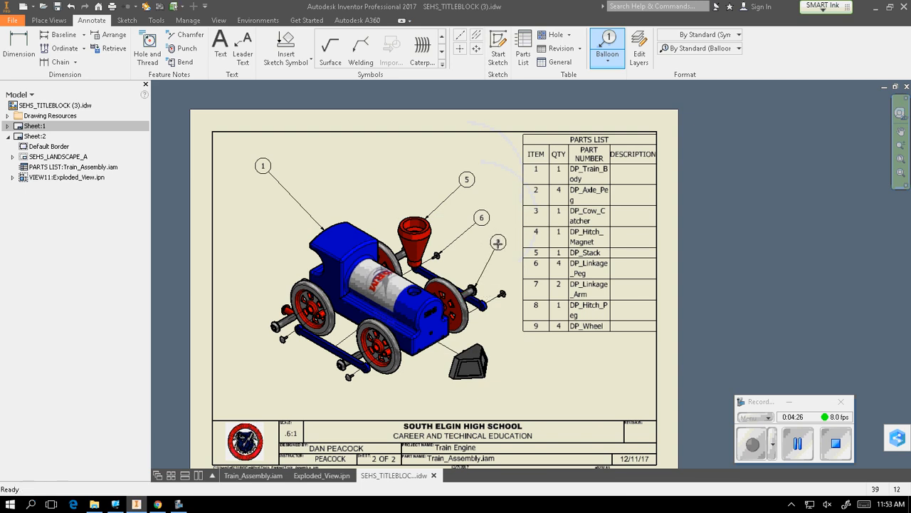
right_click(497, 245)
click(538, 249)
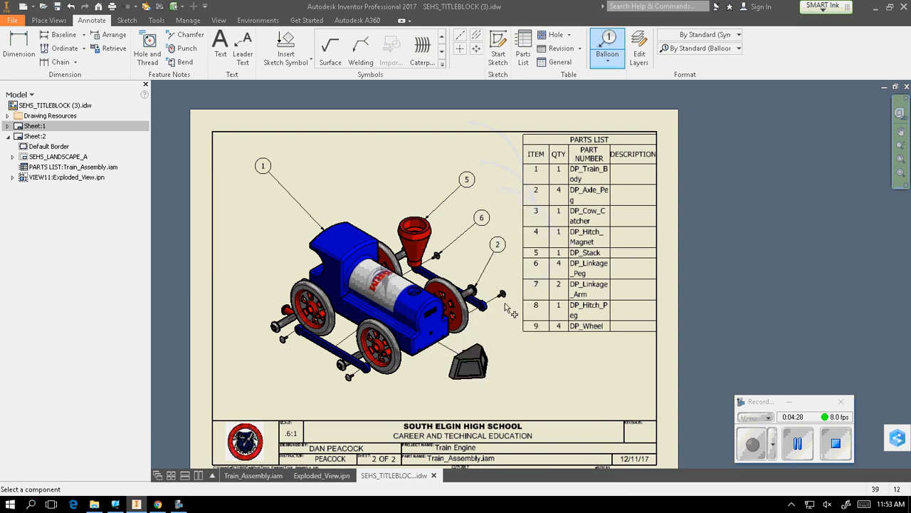
click(317, 345)
right_click(271, 378)
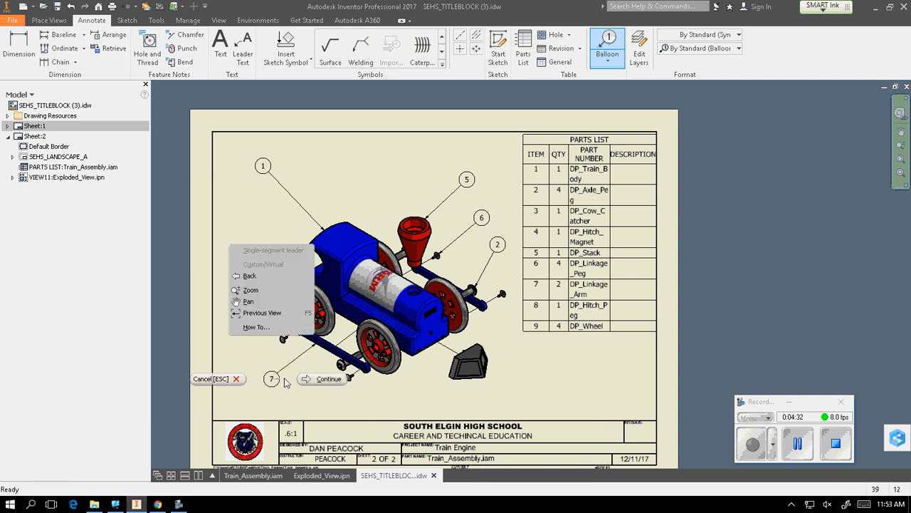
click(326, 378)
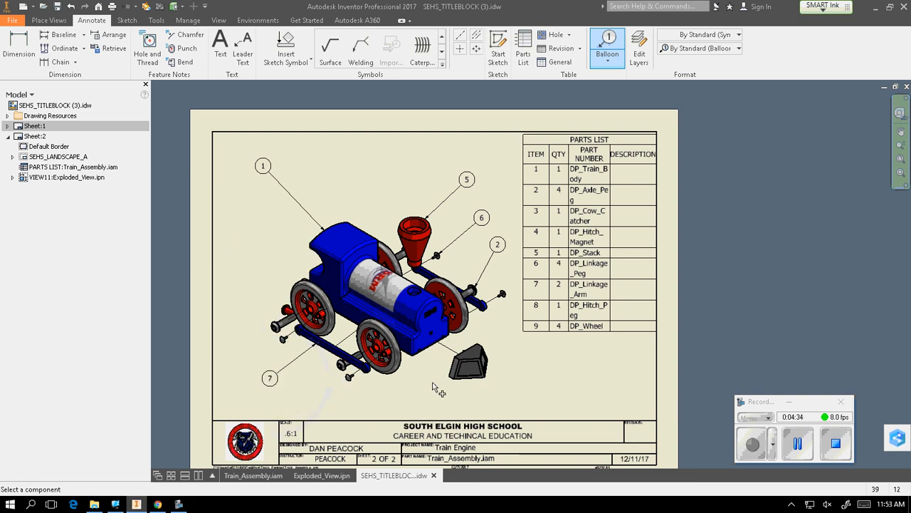
Step: Add balloons to the cow catcher, placed to its right, and to the near rear wheel, placed above and left of it
click(485, 376)
right_click(576, 390)
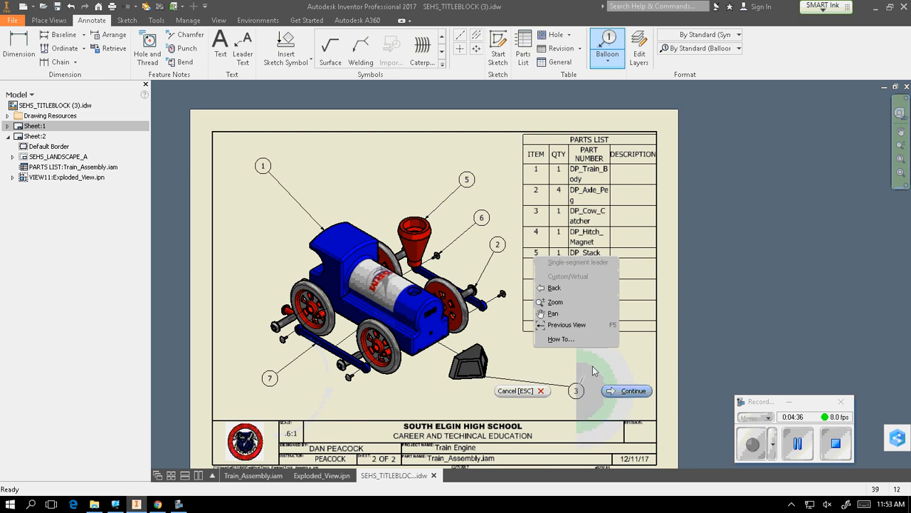
click(631, 392)
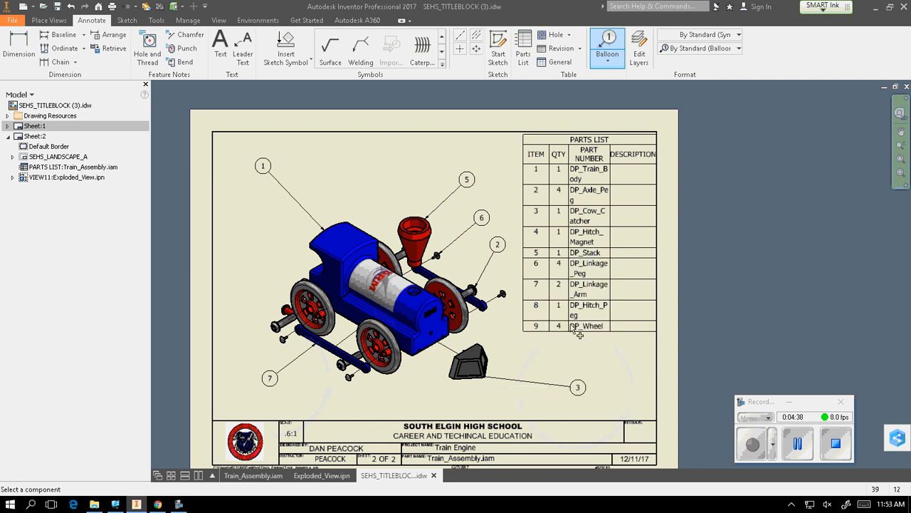
click(302, 290)
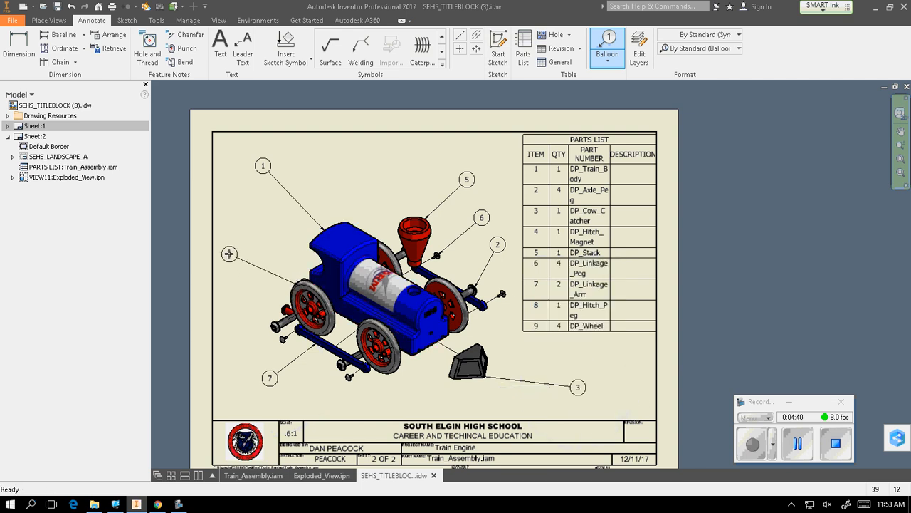
right_click(239, 253)
click(289, 250)
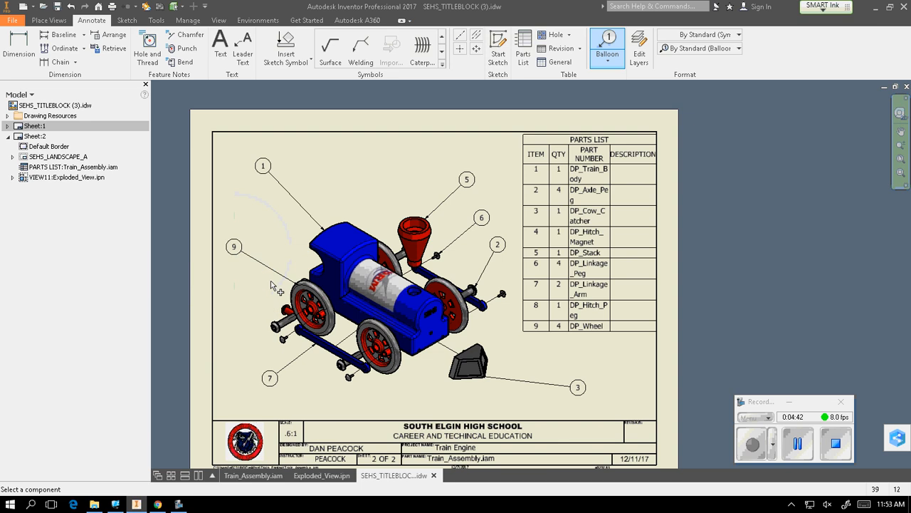
Step: Add balloons to the red hitch peg and the hitch magnet at the train's rear, placing them above and left of their parts
click(284, 311)
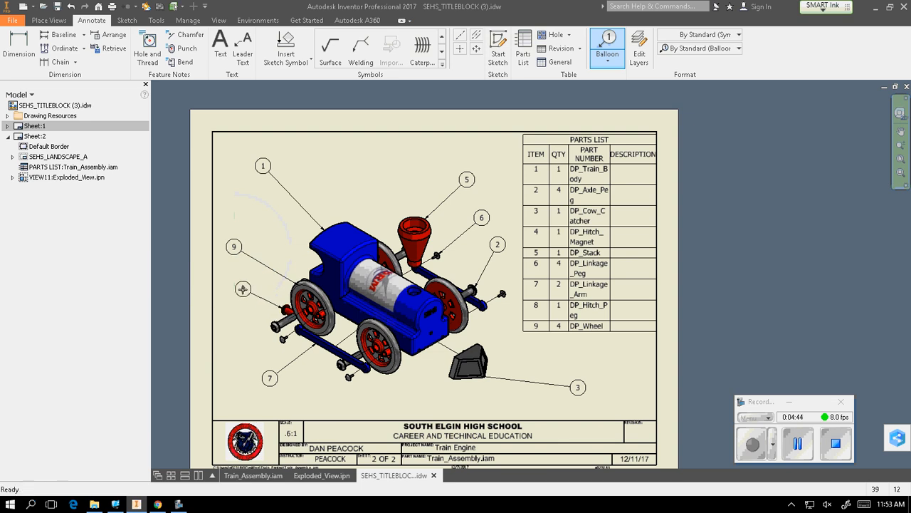
right_click(242, 290)
click(297, 288)
click(305, 278)
right_click(263, 215)
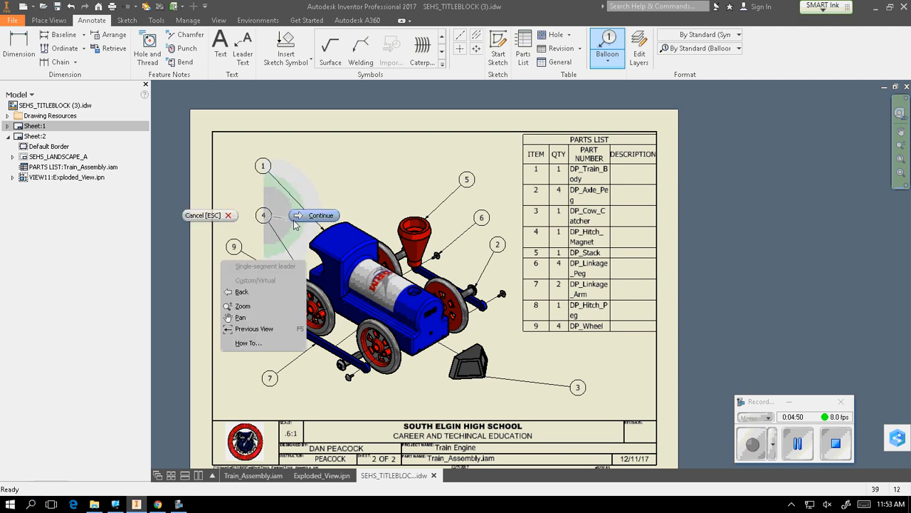
click(312, 216)
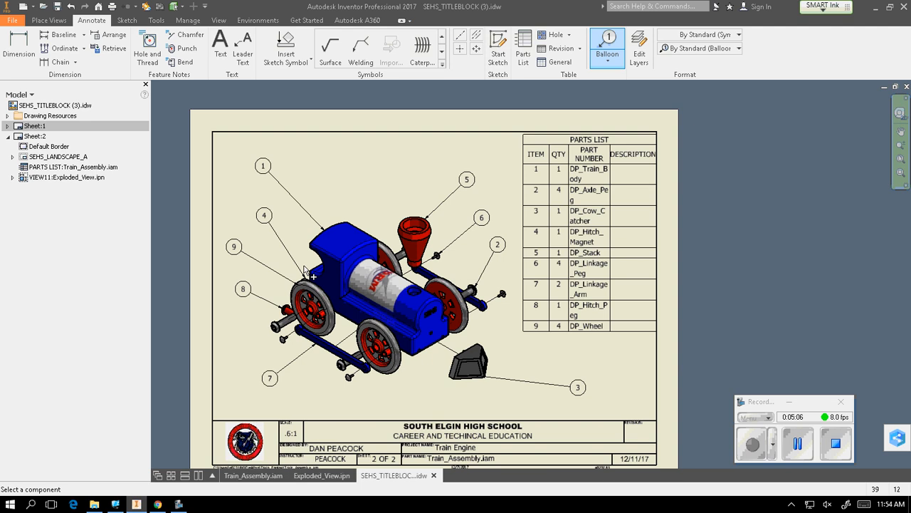
click(49, 21)
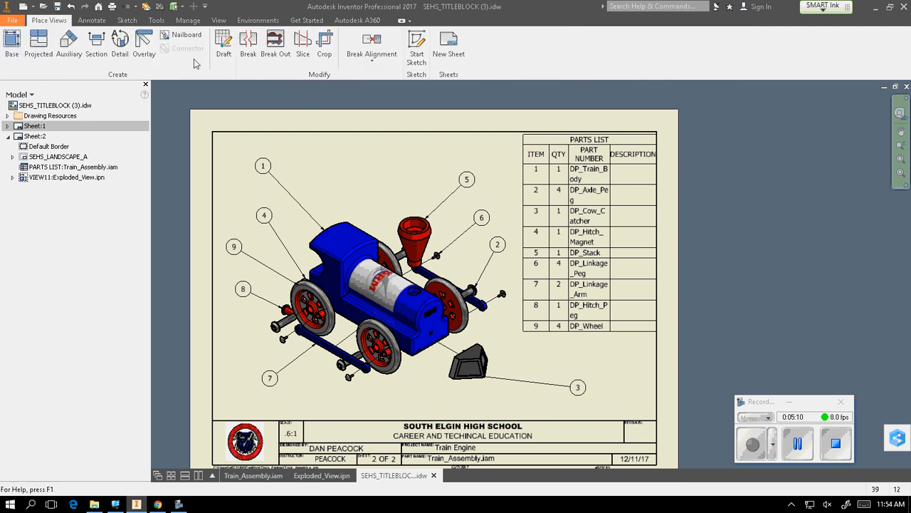
click(21, 56)
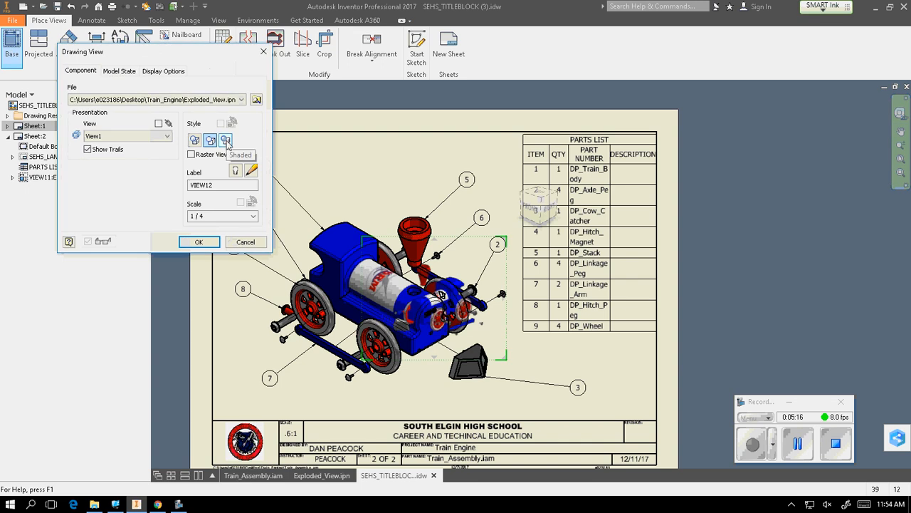
click(256, 99)
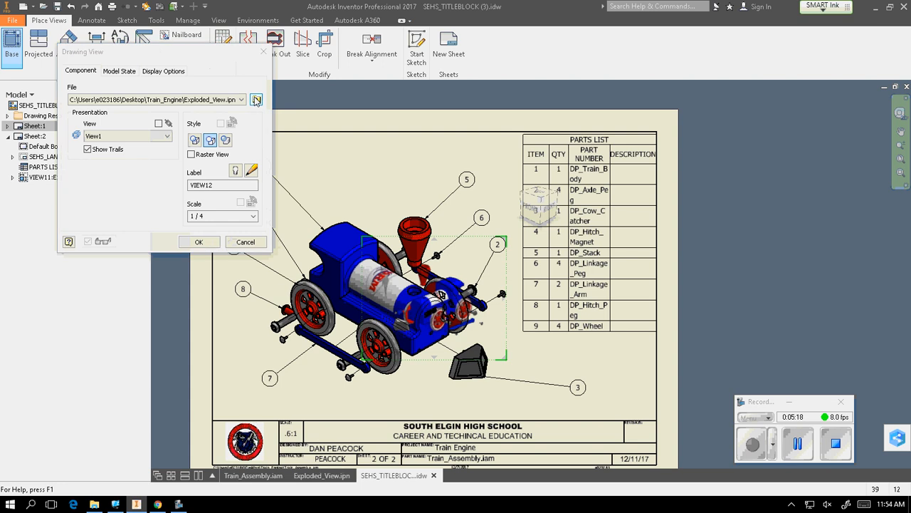
drag(418, 114, 417, 188)
click(175, 141)
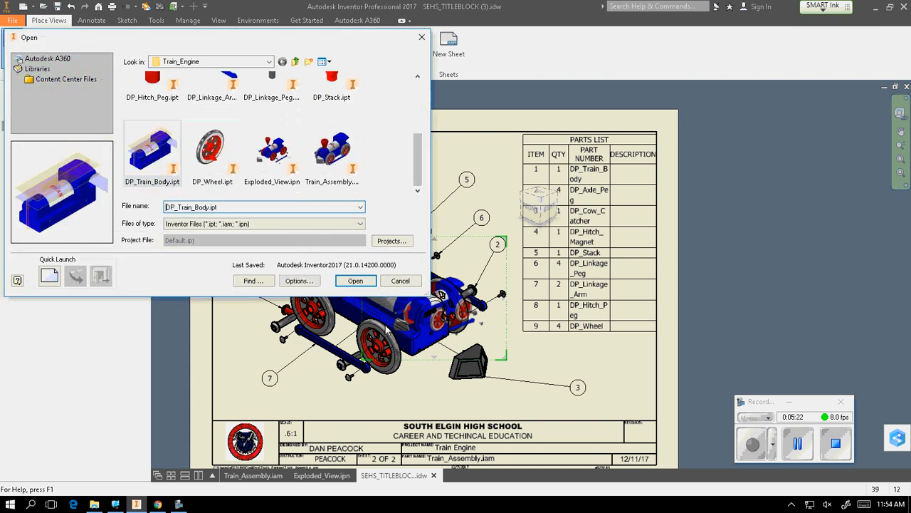
click(357, 282)
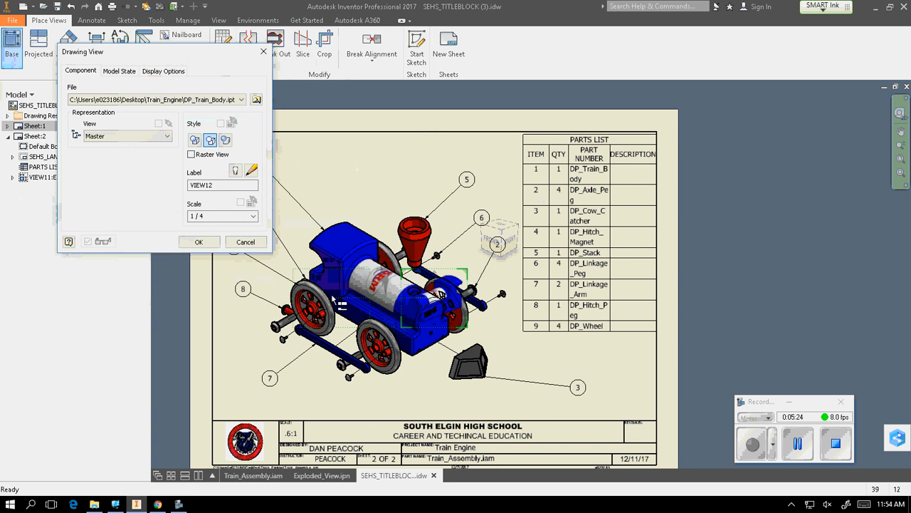
key(Escape)
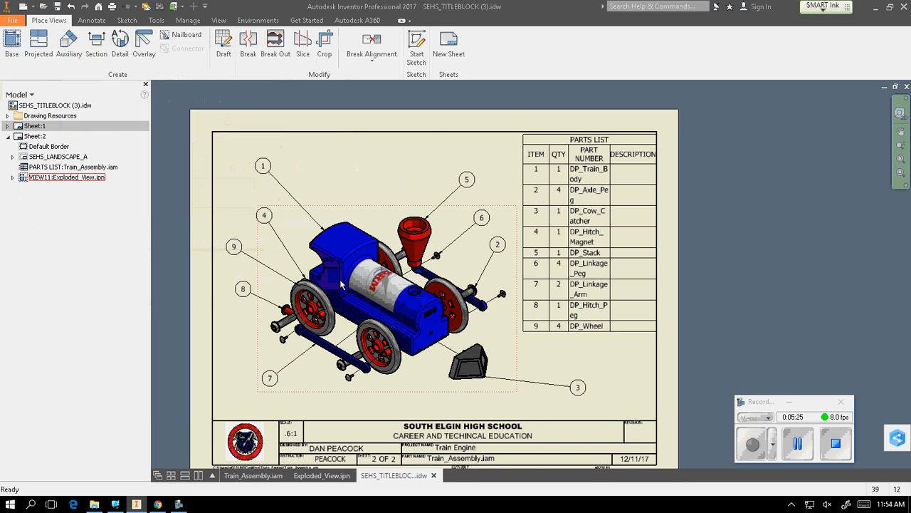
Step: Start a new sheet and fill in the date 12/11/17, the designer's name in capitals and the project title Train Engine
click(447, 44)
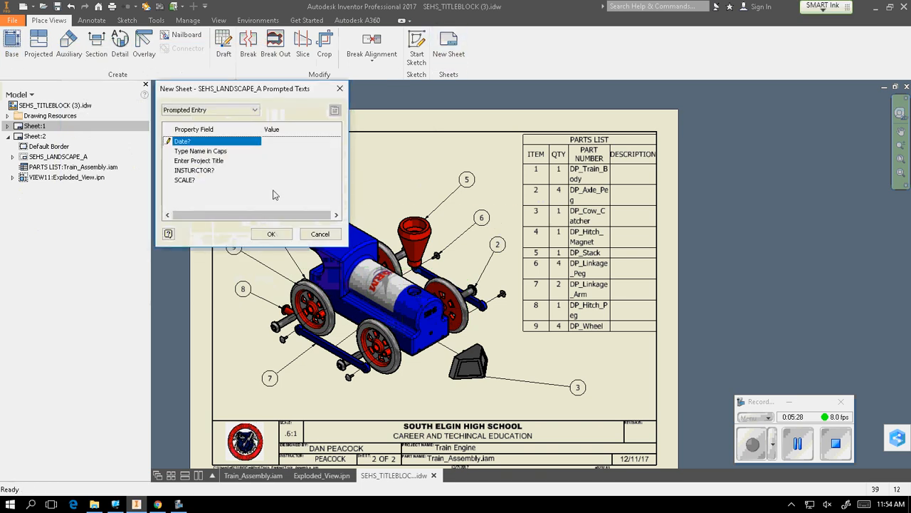
text(12/11/17)
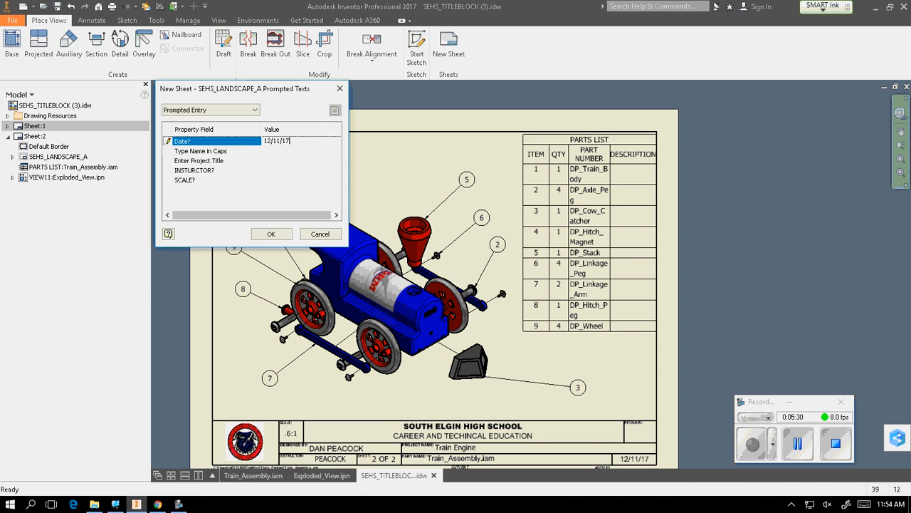
key(Tab)
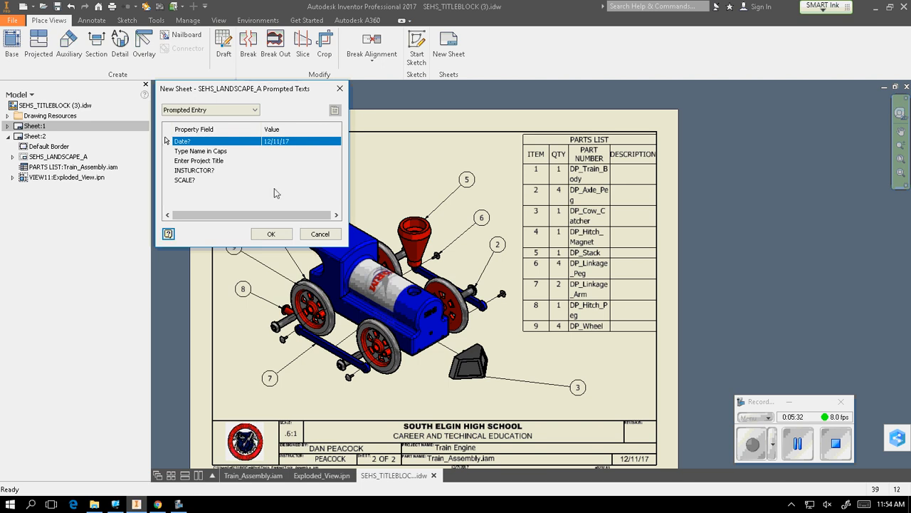
click(272, 151)
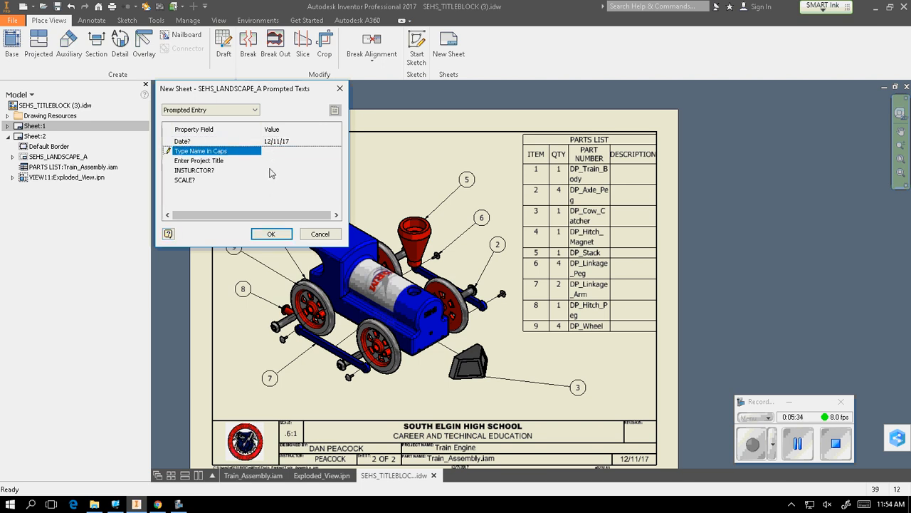
text(DAN PEACOCK)
click(272, 161)
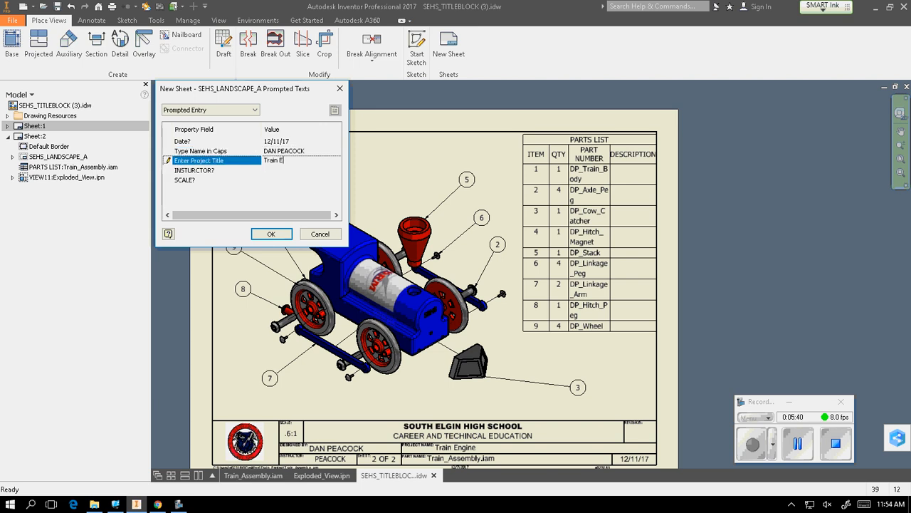
text(Train Engine)
Step: Enter the instructor's name and the scale 1:1 in the title block prompts and create the sheet
click(268, 171)
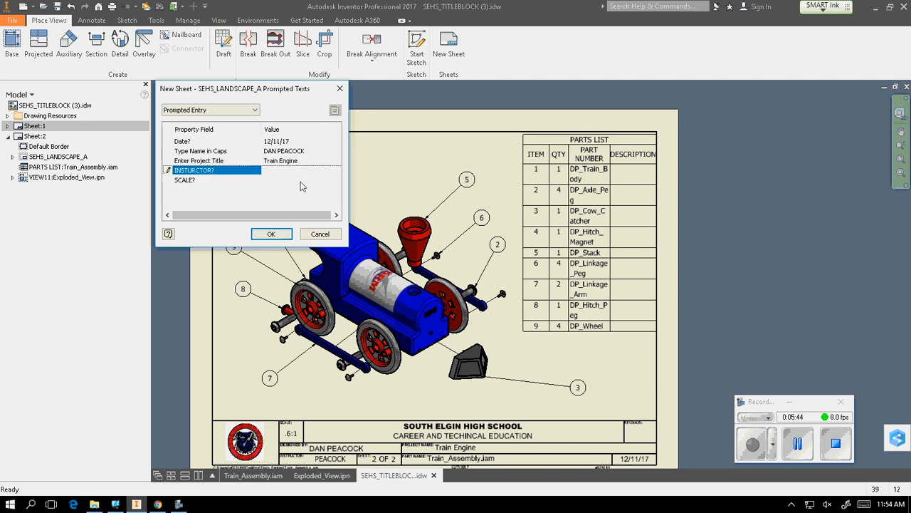
text(PEac)
key(BackSpace)
key(BackSpace)
key(BackSpace)
text(eacoc)
click(266, 182)
text(1)
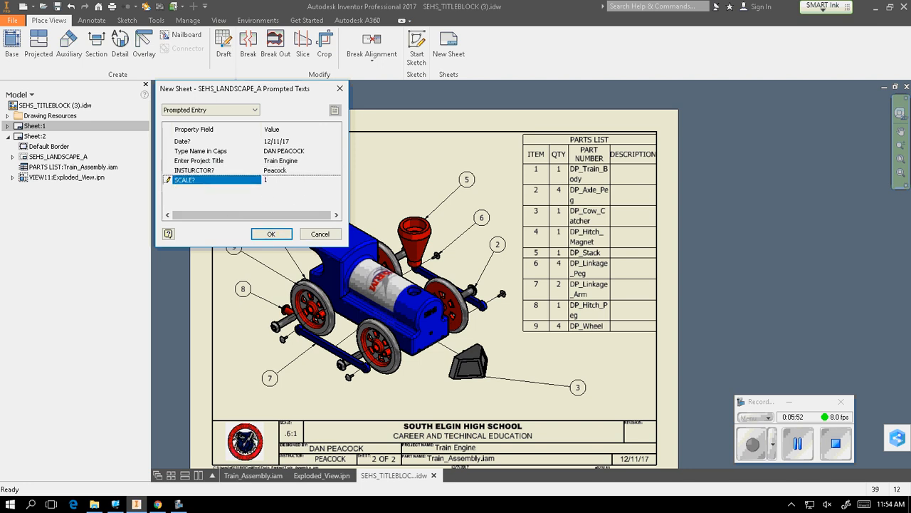
text(:1)
click(270, 234)
Step: Start a base view of DP_Train_Body.ipt on the new sheet and orient it to the left side
mouse_move(380, 244)
middle_down()
mouse_move(312, 256)
mouse_move(297, 239)
middle_up()
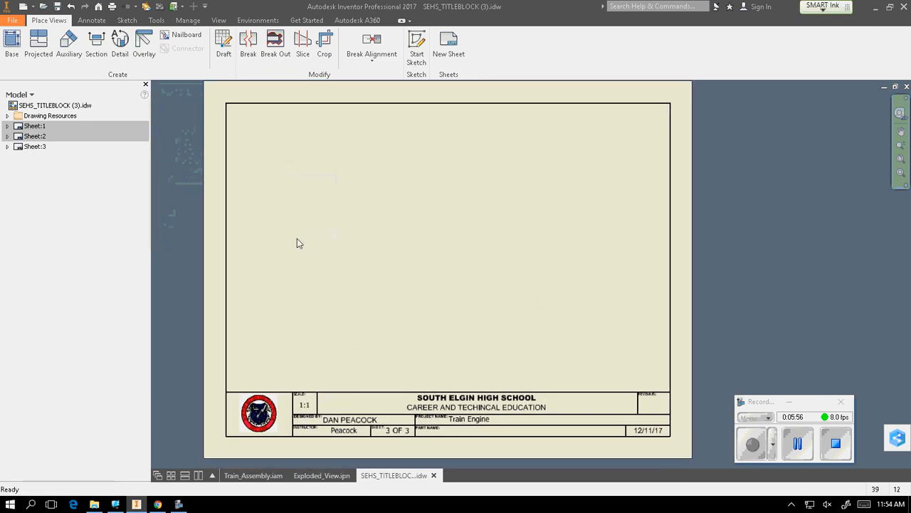
click(11, 44)
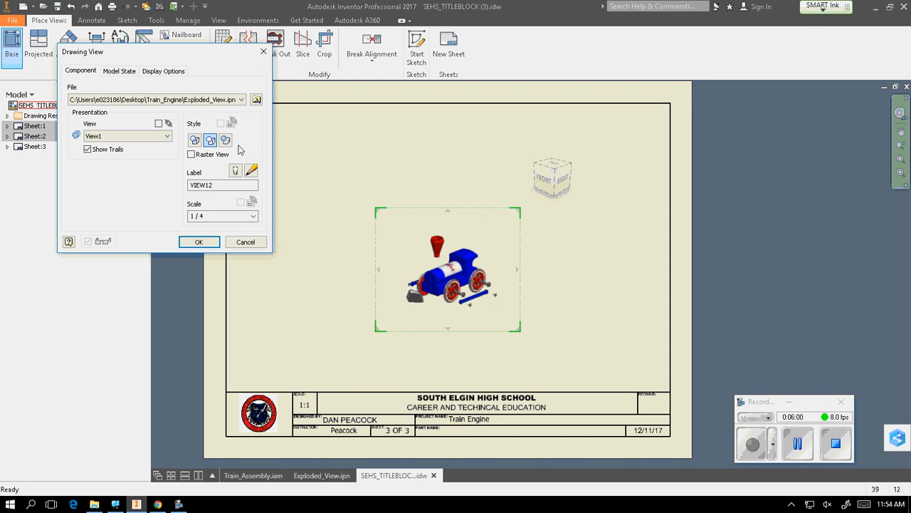
click(256, 99)
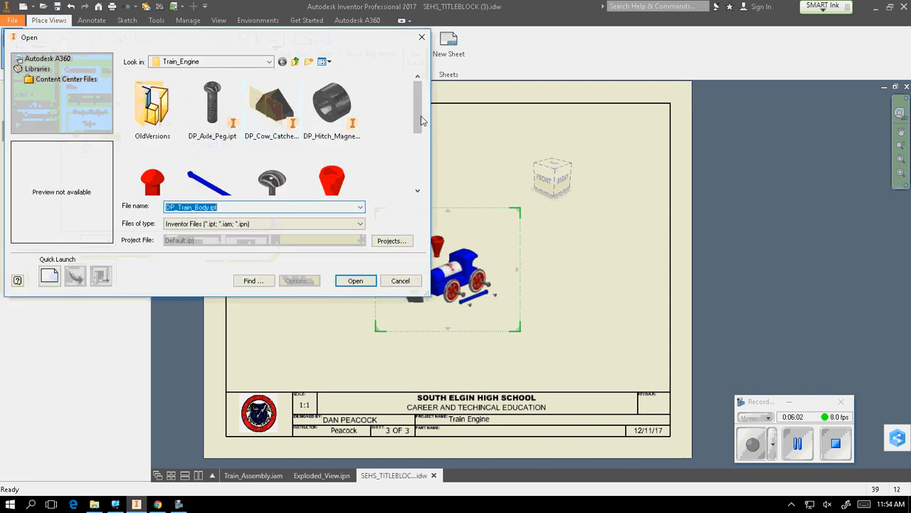
drag(420, 116, 412, 204)
click(172, 153)
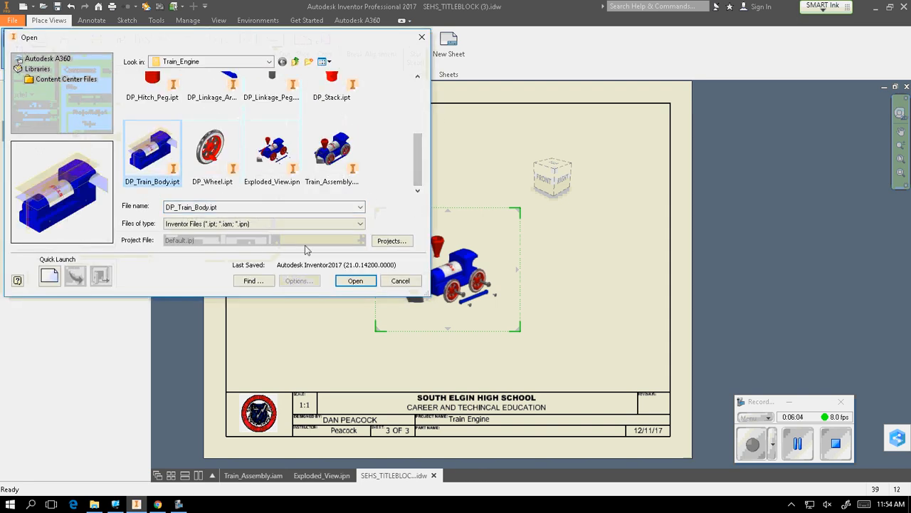
click(355, 281)
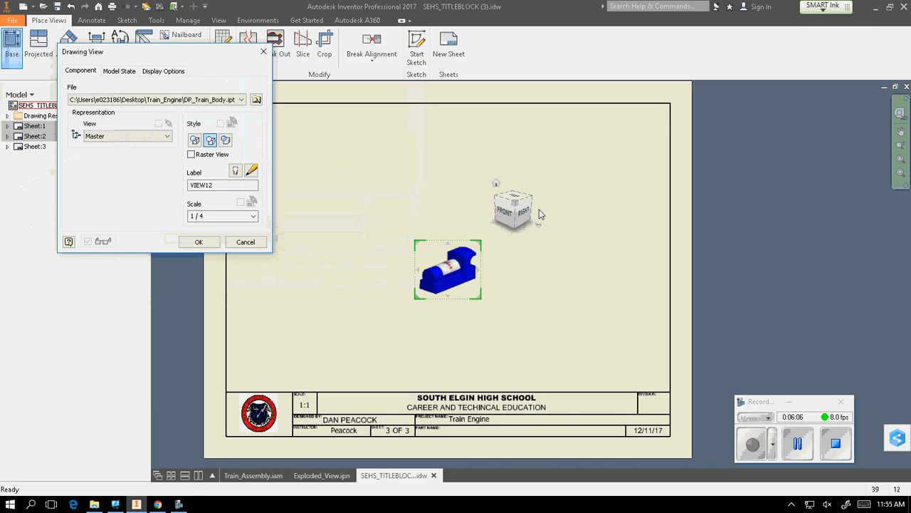
click(510, 213)
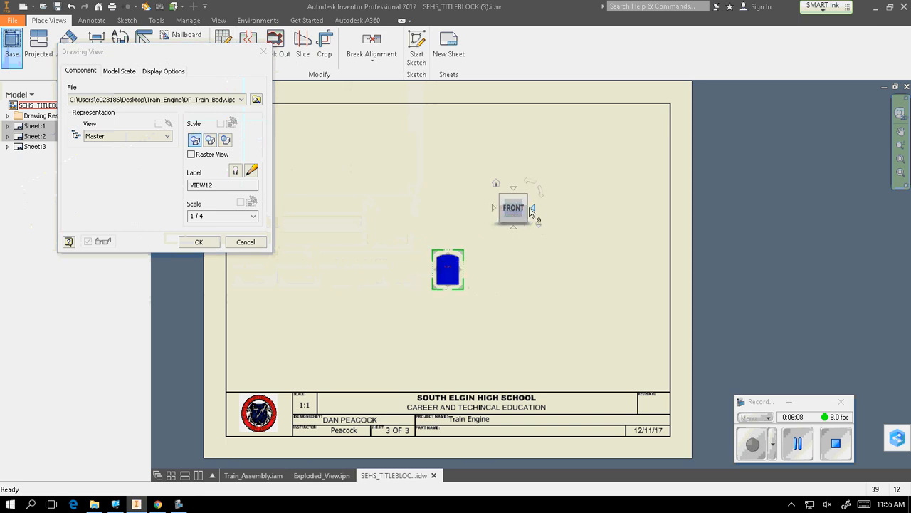
click(494, 208)
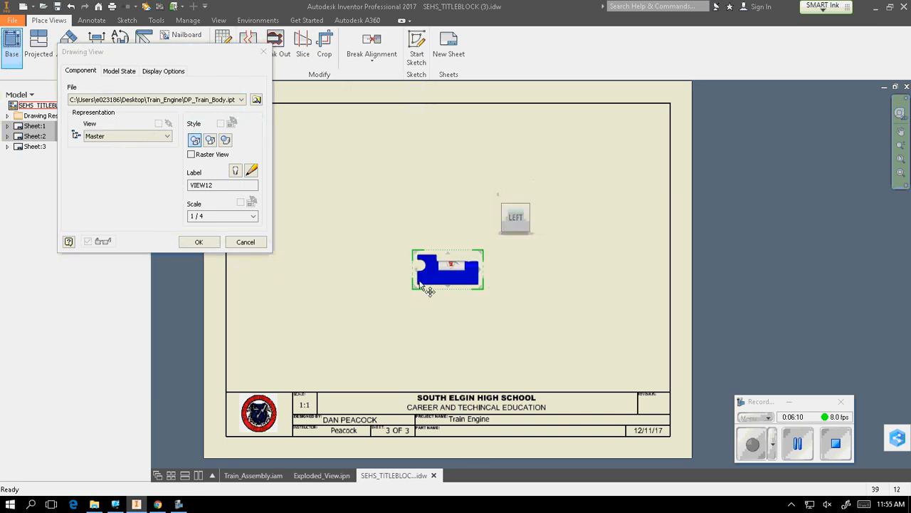
Step: Move the train body's base view to the sheet's lower-left area and set its scale to 1:1
drag(431, 283, 339, 342)
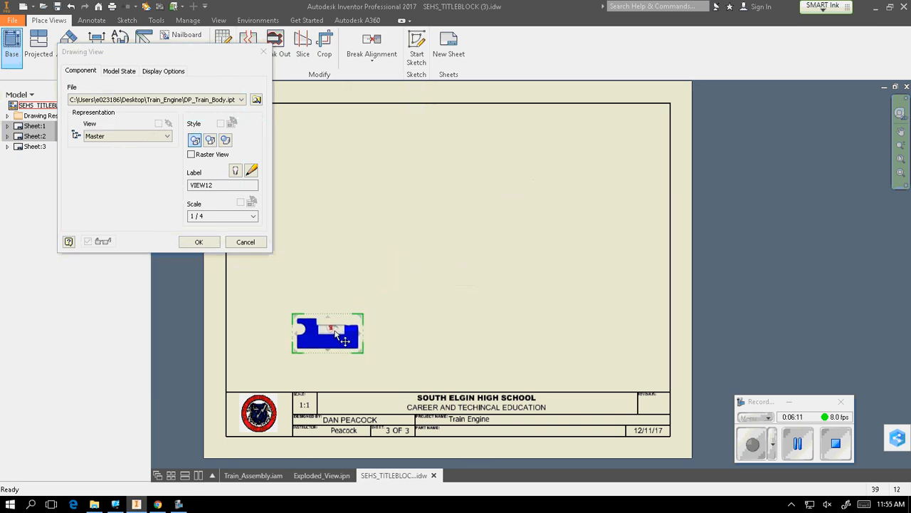
click(252, 216)
click(195, 263)
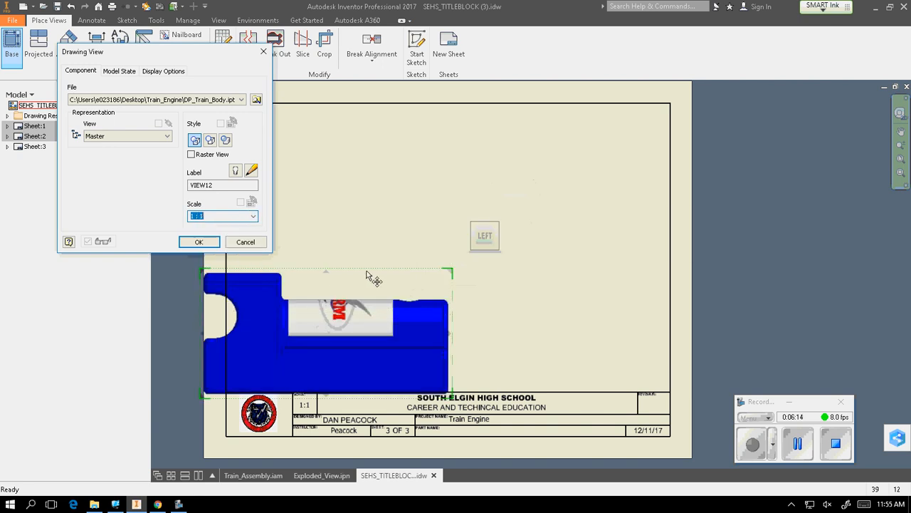
Step: Set the train body's base view scale to 1/2 and move the view to the lower middle of the sheet
drag(381, 278, 434, 251)
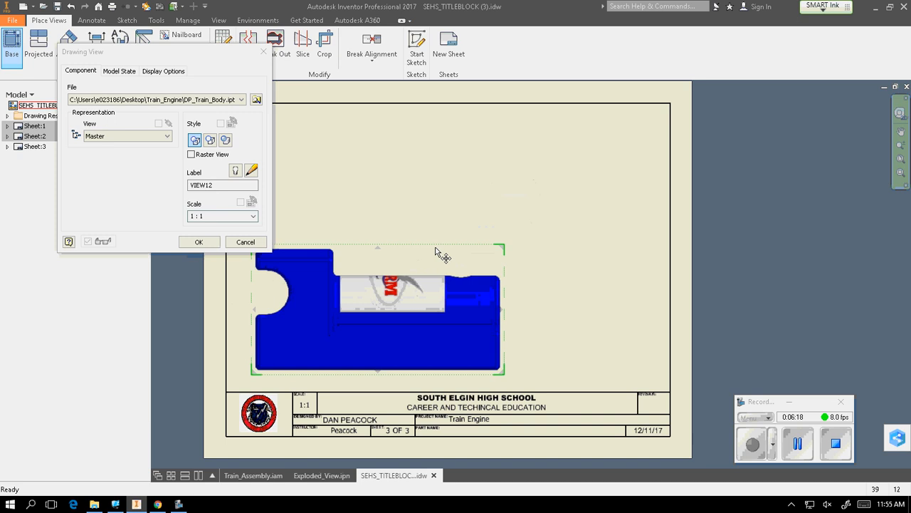
drag(435, 253, 448, 250)
click(253, 216)
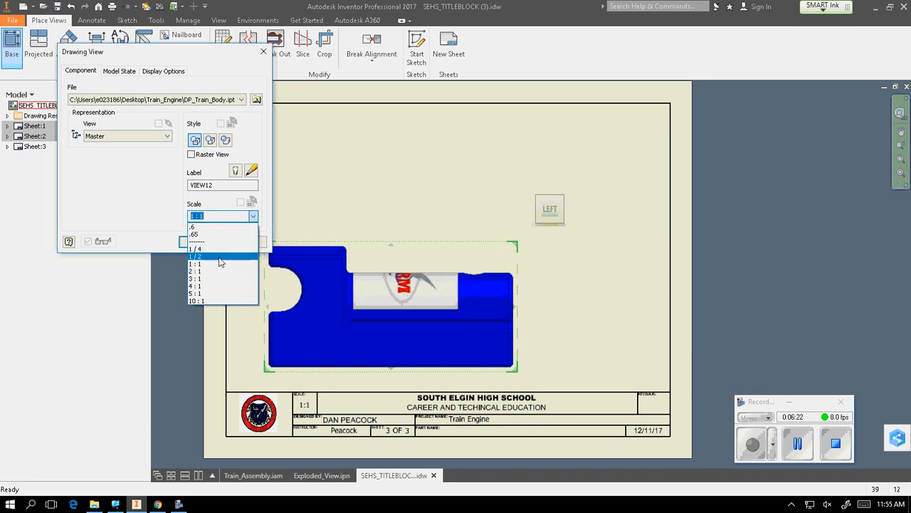
click(220, 259)
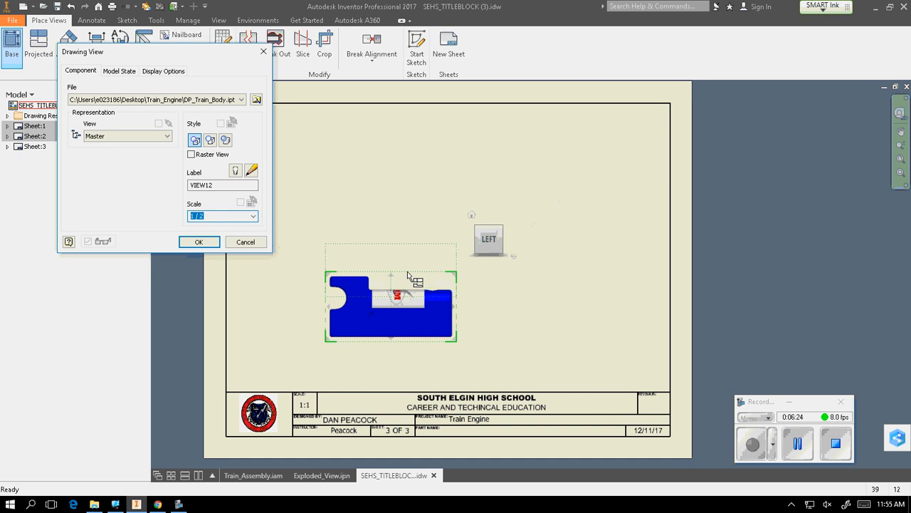
mouse_move(421, 278)
mouse_down()
mouse_move(434, 273)
mouse_move(429, 267)
mouse_up()
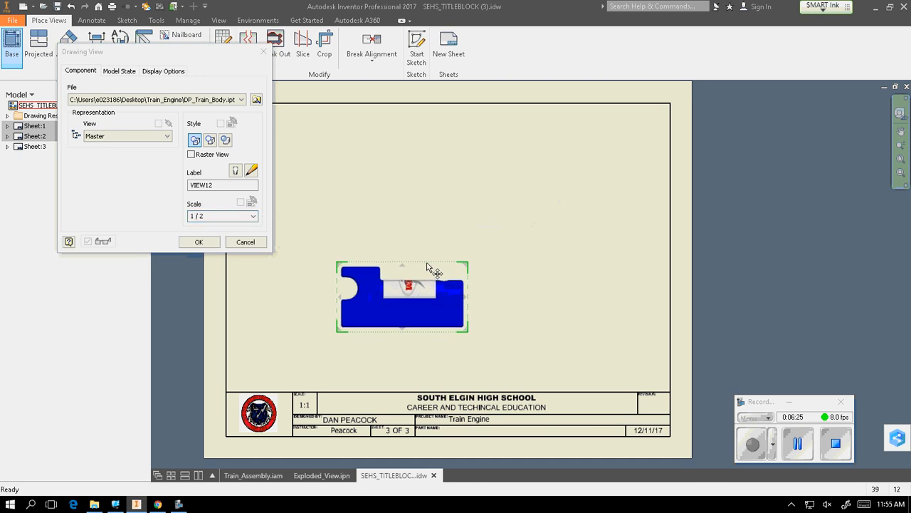
Step: Place projected views above and to the right of the train body's base view and create them
click(398, 164)
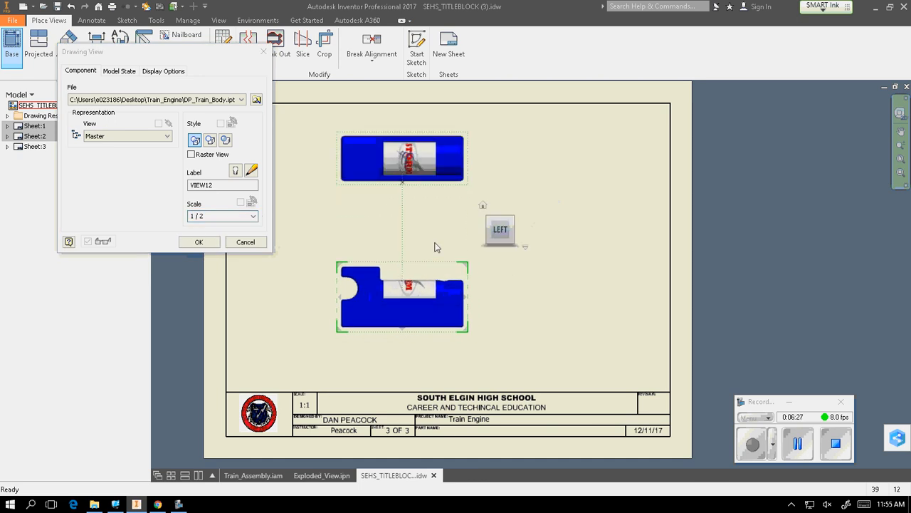
click(587, 291)
right_click(588, 292)
click(630, 294)
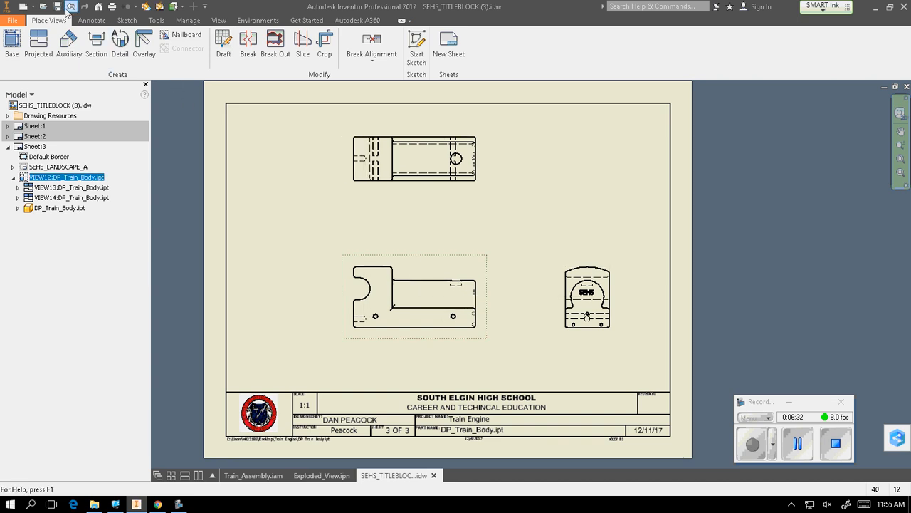
Step: Create an isometric projected view of the train body from the base view in the sheet's upper-right corner
right_click(482, 259)
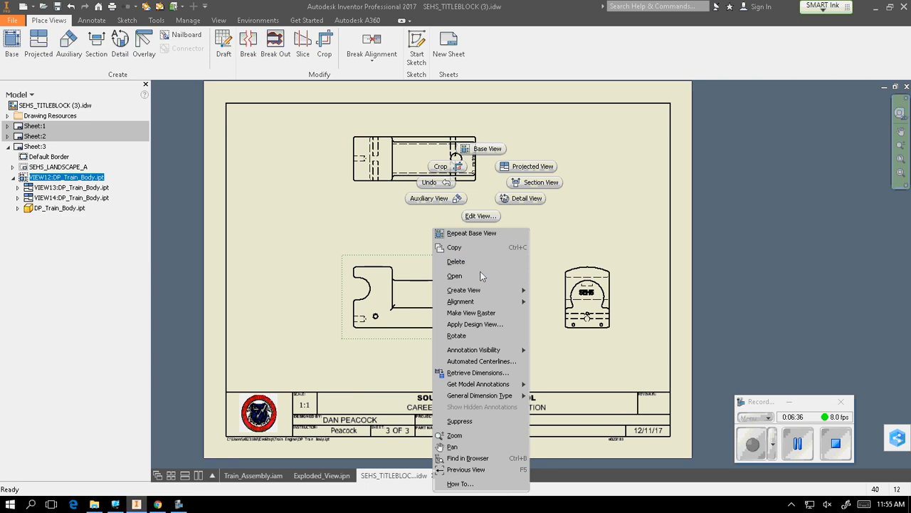
mouse_move(488, 296)
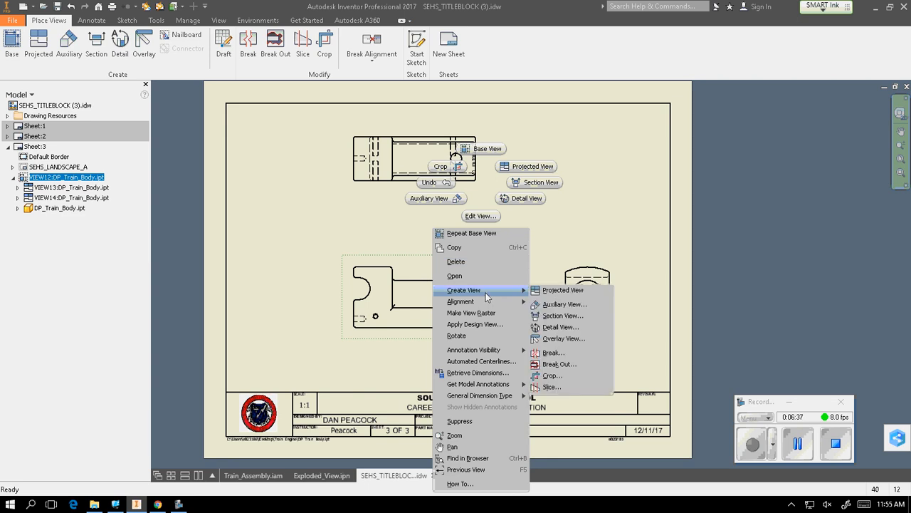
click(563, 290)
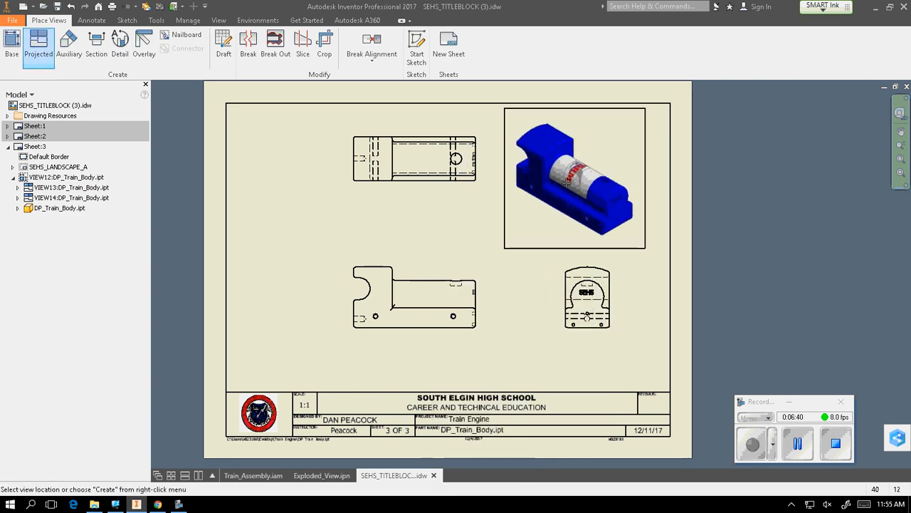
right_click(573, 183)
click(608, 183)
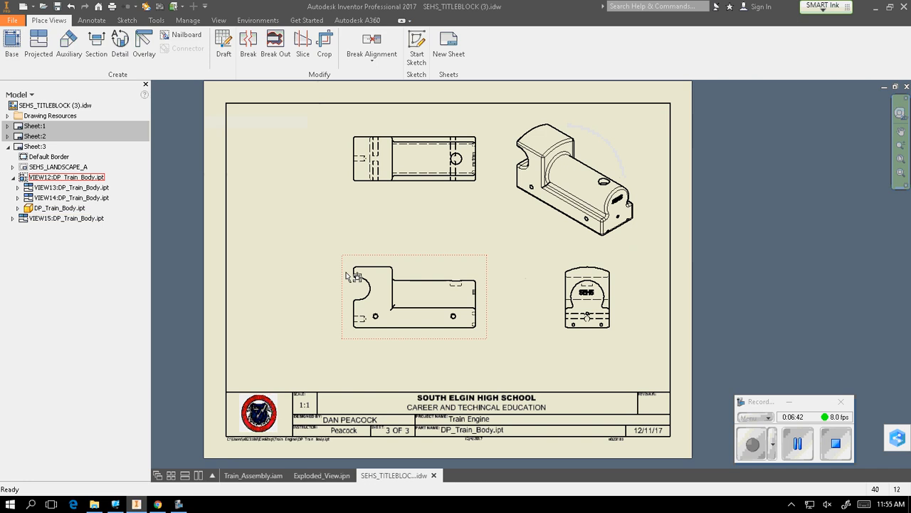
Step: Create another projected view of the train body to the left of the base view
right_click(420, 258)
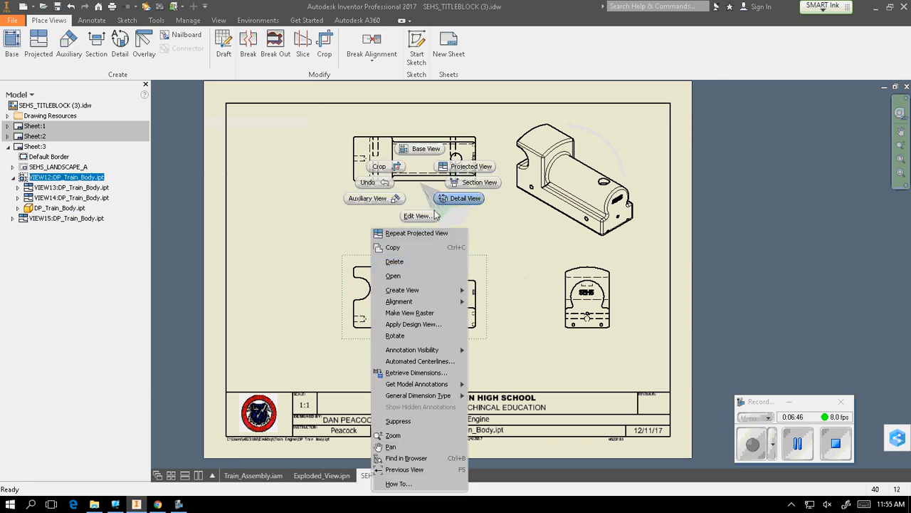
click(467, 167)
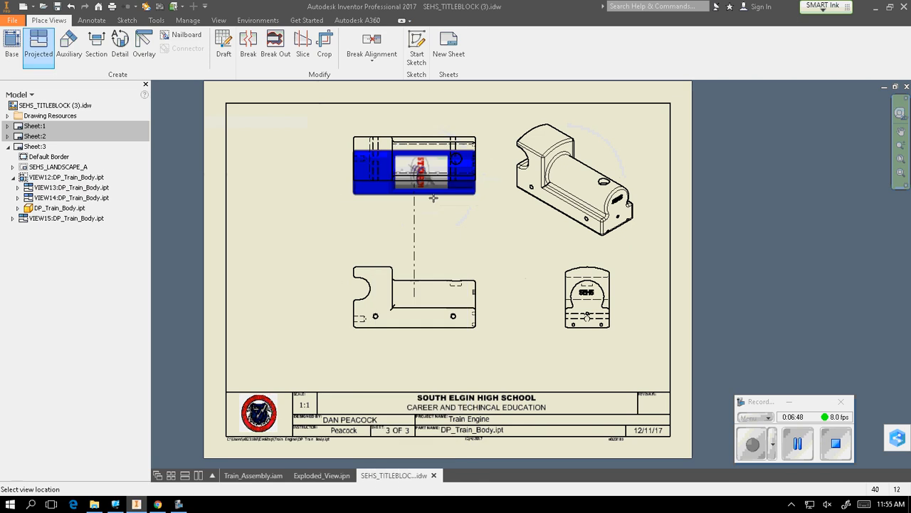
click(298, 314)
right_click(297, 315)
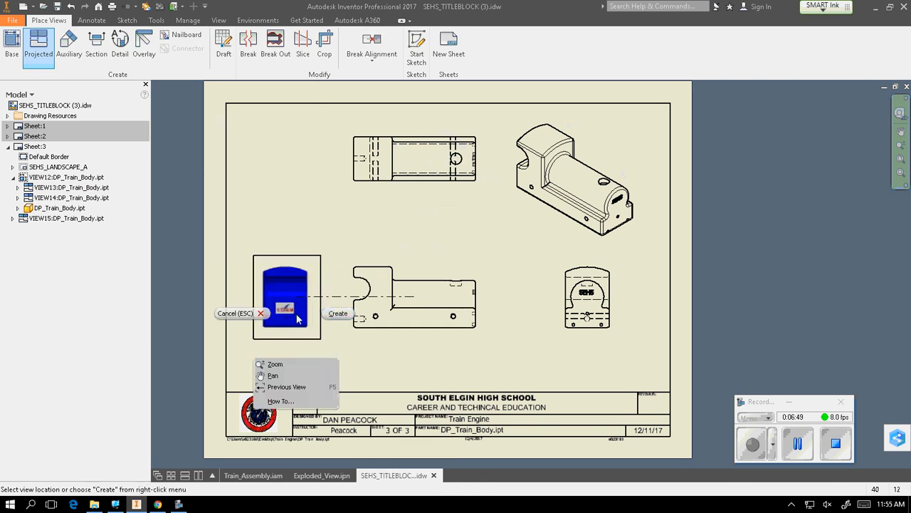
click(338, 314)
Step: Apply the shaded style to the train body's base view with its dependent views, and to the isometric view
scroll(287, 326, up, 5)
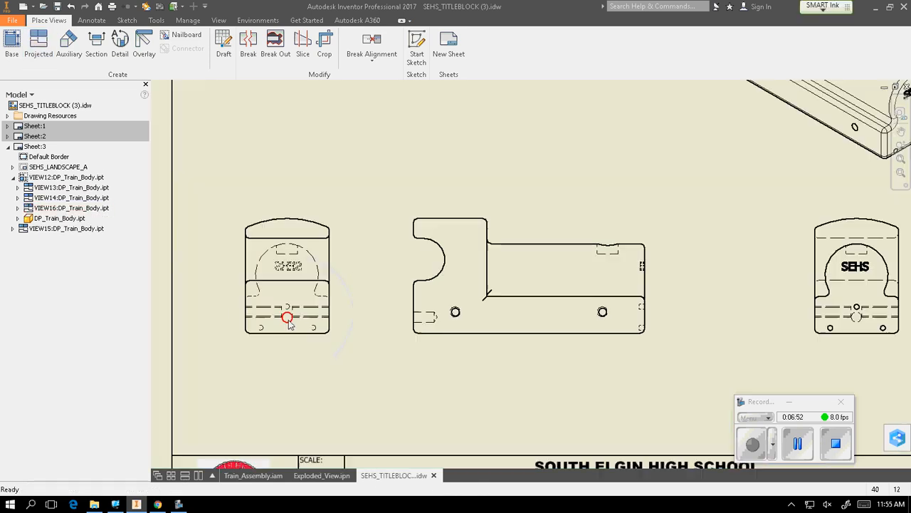
scroll(293, 317, down, 2)
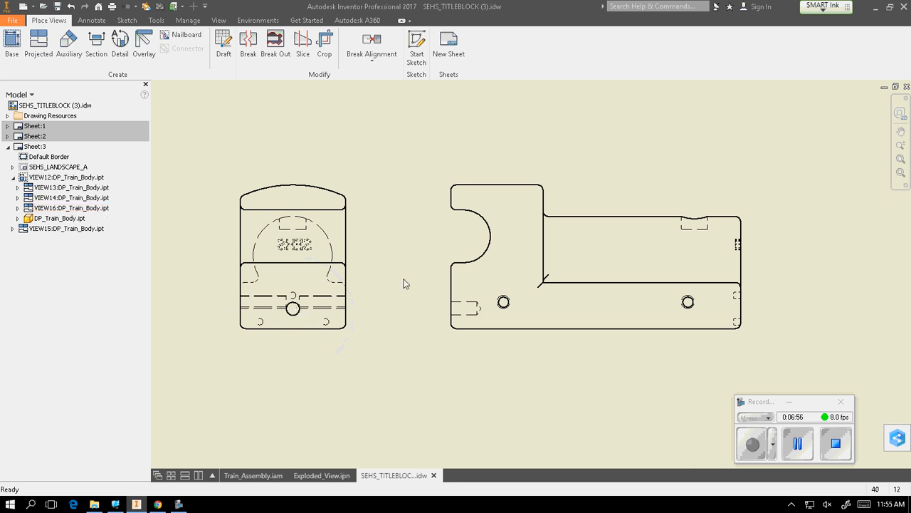
scroll(380, 296, down, 5)
scroll(379, 296, up, 3)
middle_drag(379, 297, 346, 345)
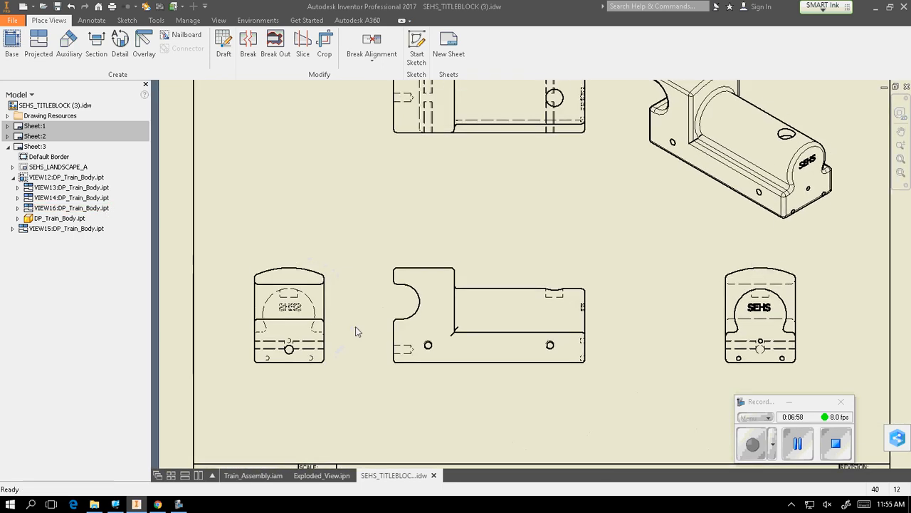
double_click(595, 374)
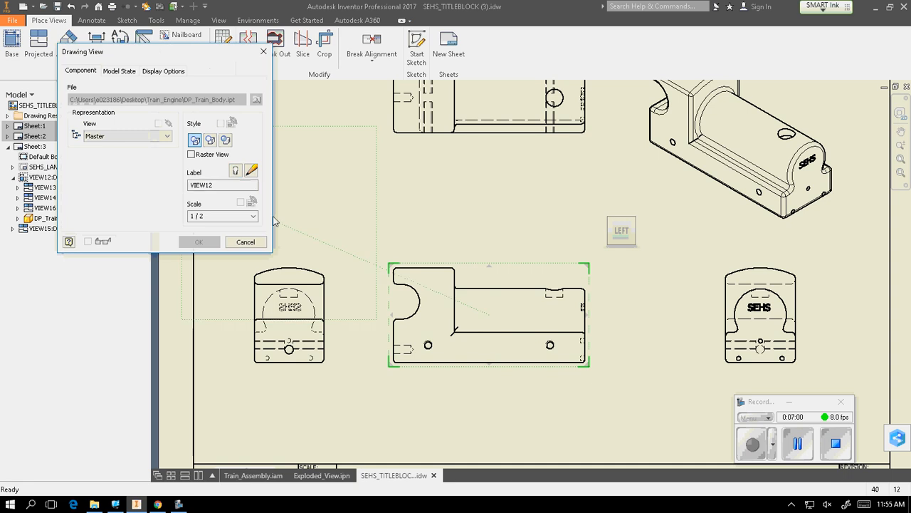
click(203, 243)
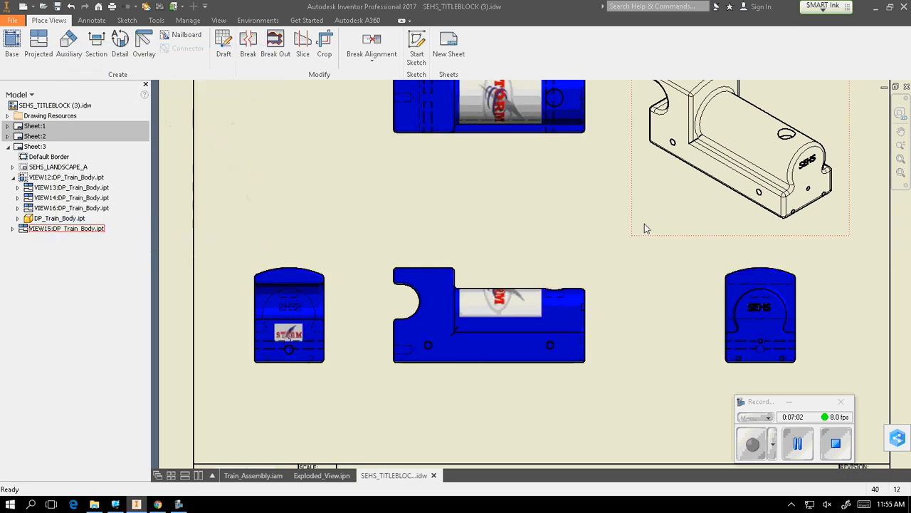
double_click(672, 234)
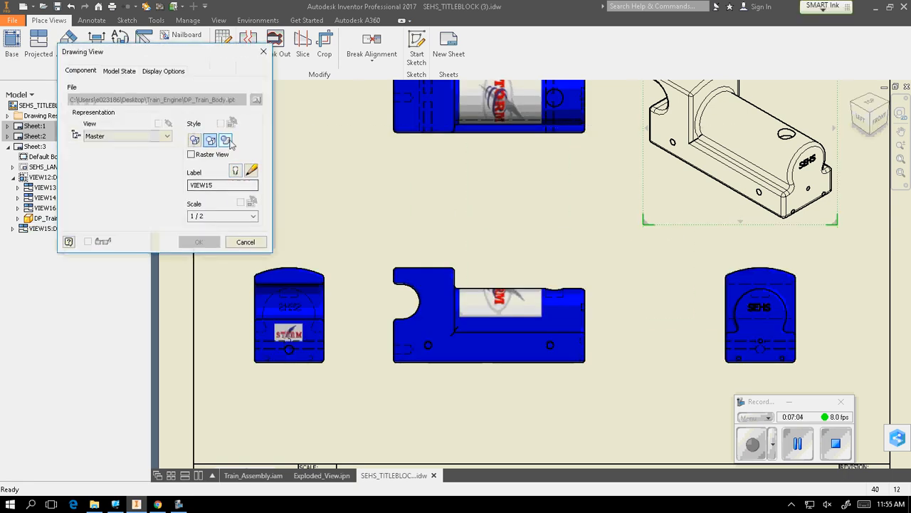
click(198, 242)
scroll(545, 230, down, 5)
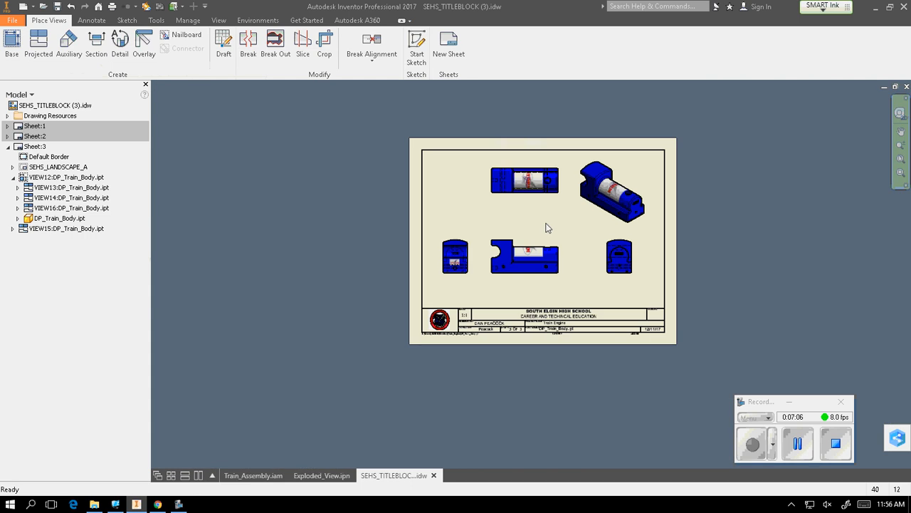
middle_drag(573, 226, 489, 239)
scroll(487, 238, up, 3)
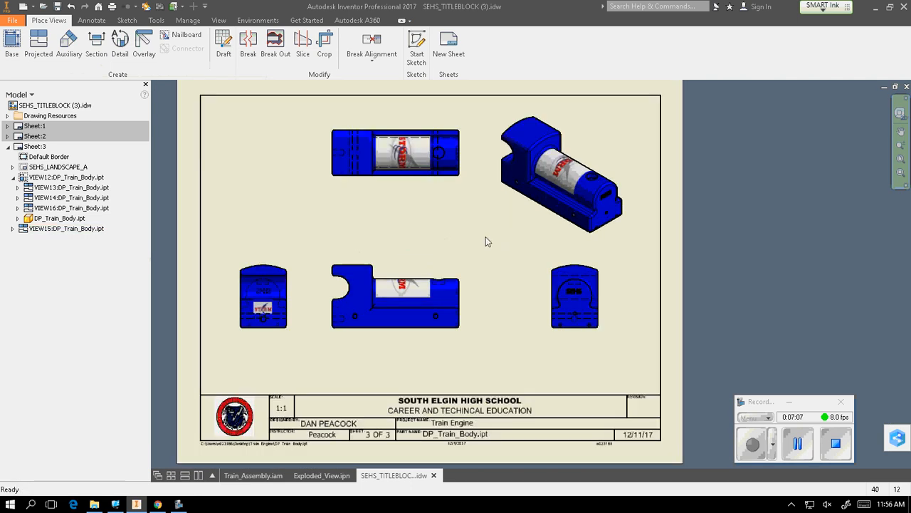
Step: Set the train body's base view style to hidden lines removed while keeping it shaded
right_click(473, 282)
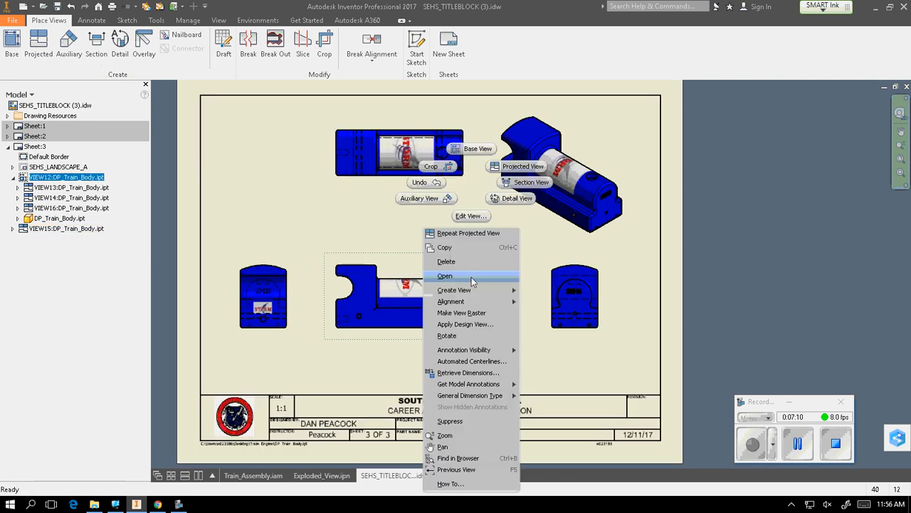
click(544, 253)
right_click(470, 262)
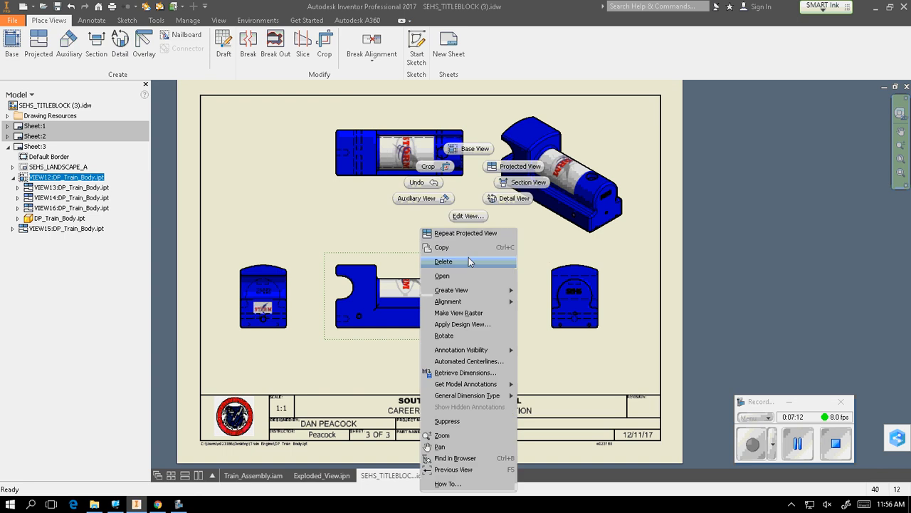
click(567, 247)
double_click(468, 257)
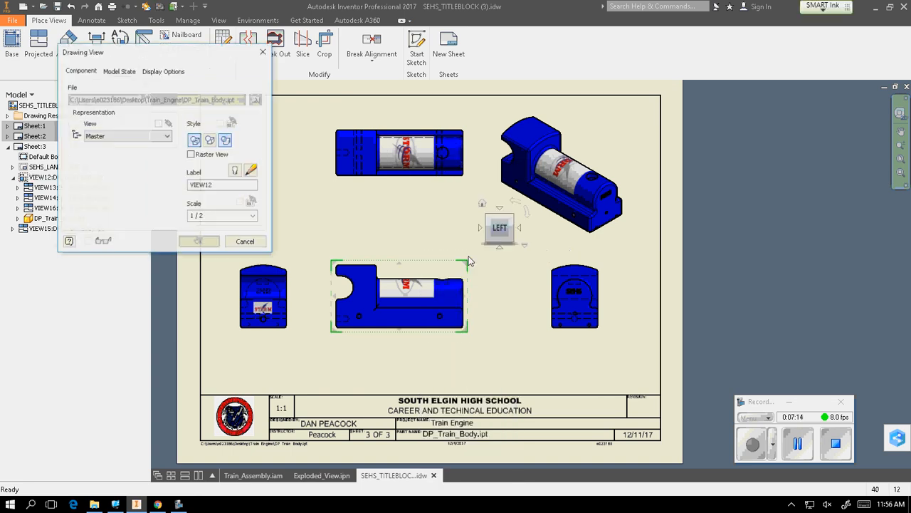
click(210, 140)
click(200, 243)
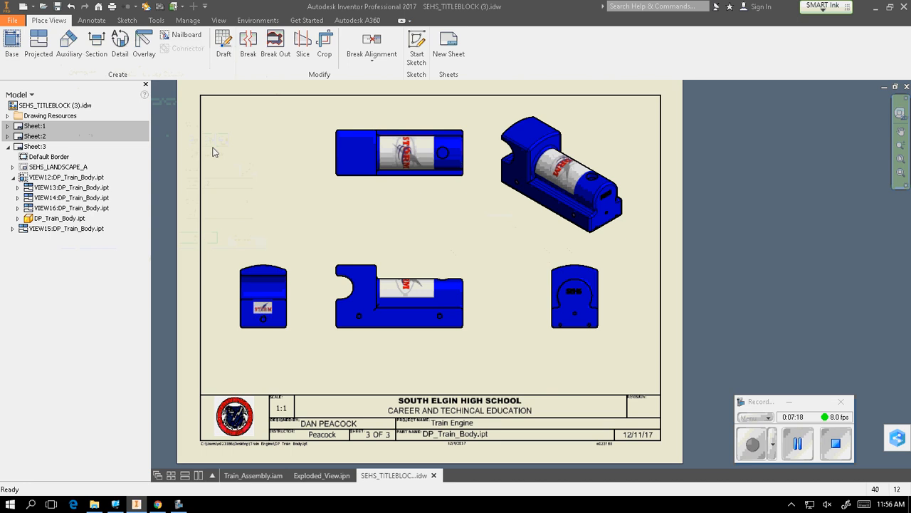
Step: Turn off shading on the train body's base view and set its style to show hidden lines
double_click(459, 261)
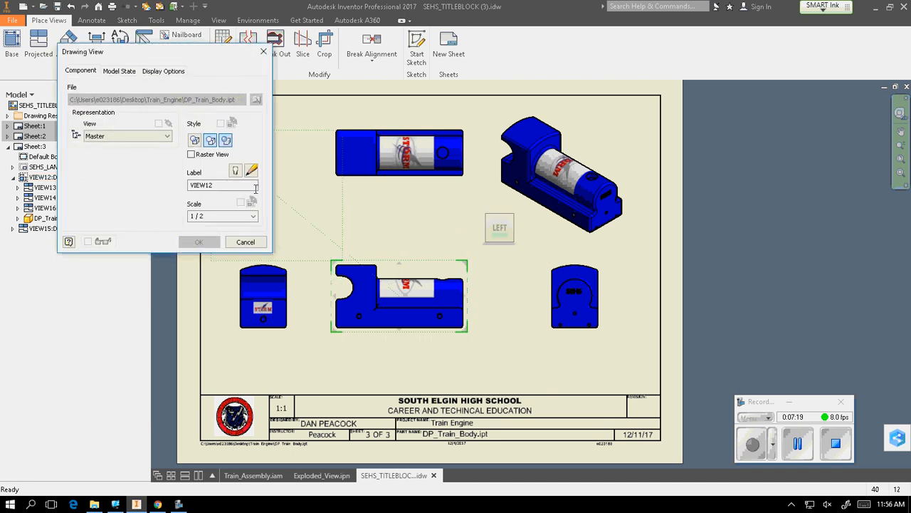
click(210, 141)
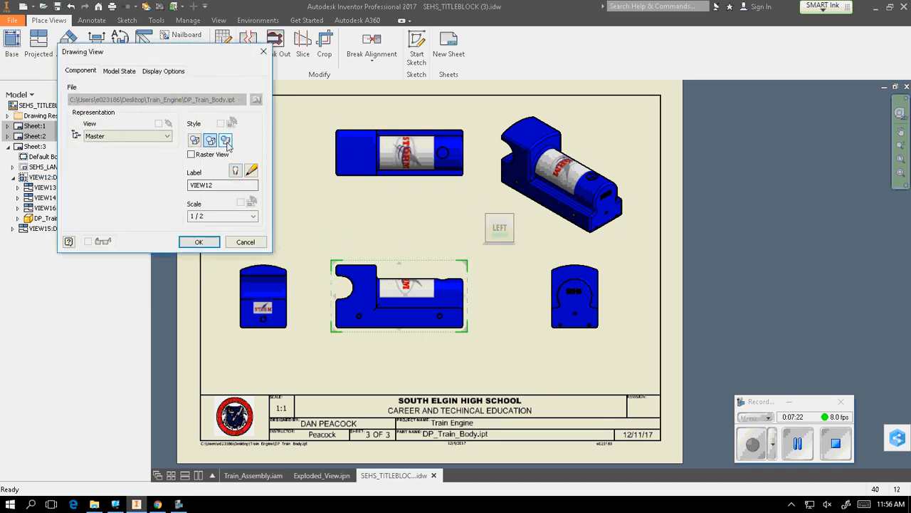
click(199, 242)
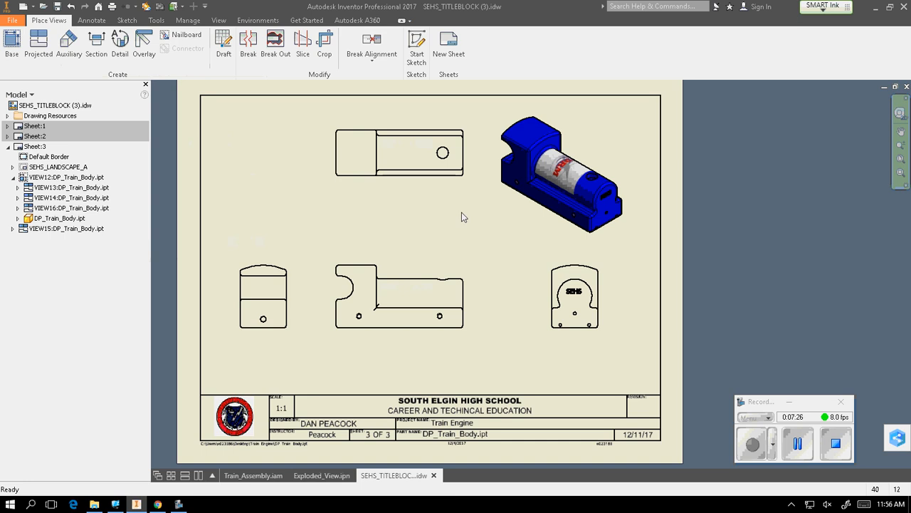
double_click(419, 258)
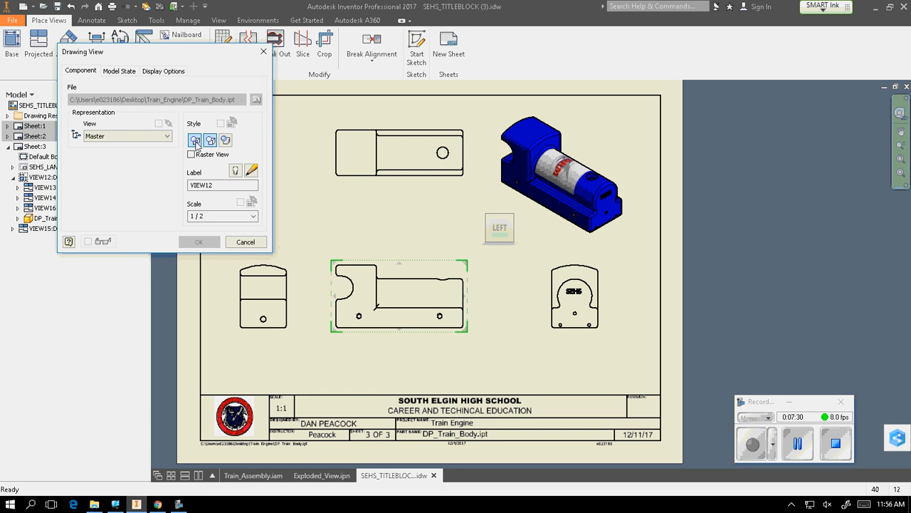
click(195, 141)
click(198, 242)
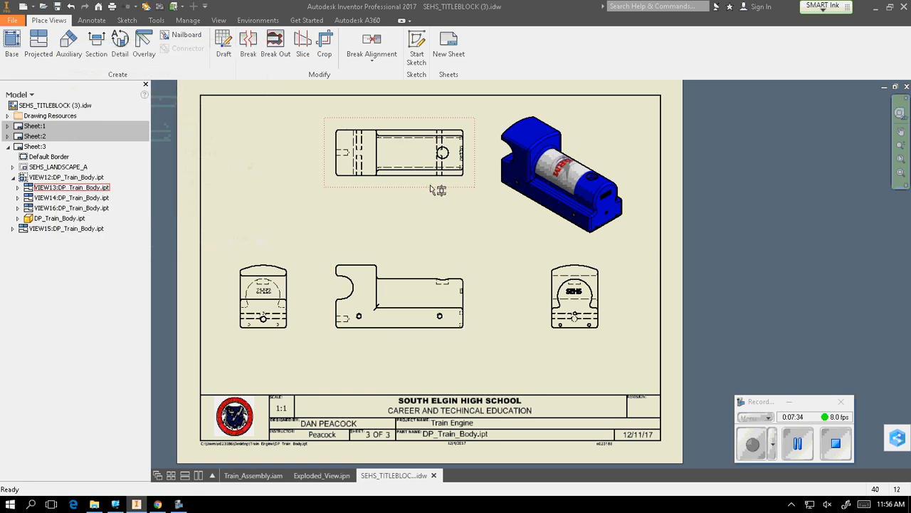
Step: Add a new sheet dated 12/11/2017 with the designer's name, project title Train Project and instructor's name, leaving the scale blank
click(447, 50)
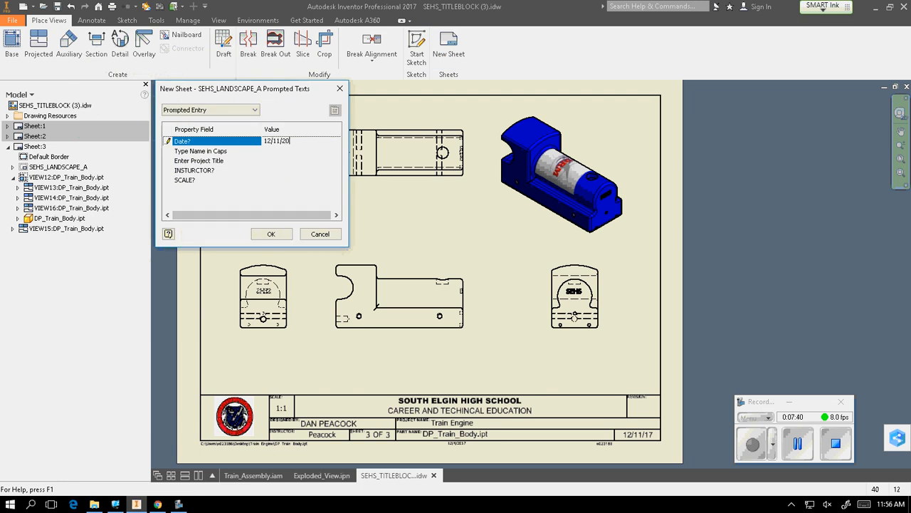
key(Return)
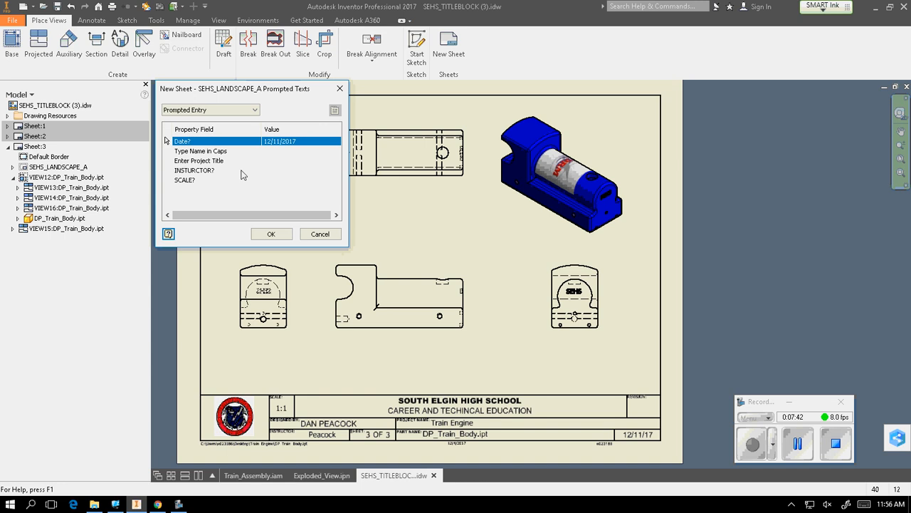
click(267, 151)
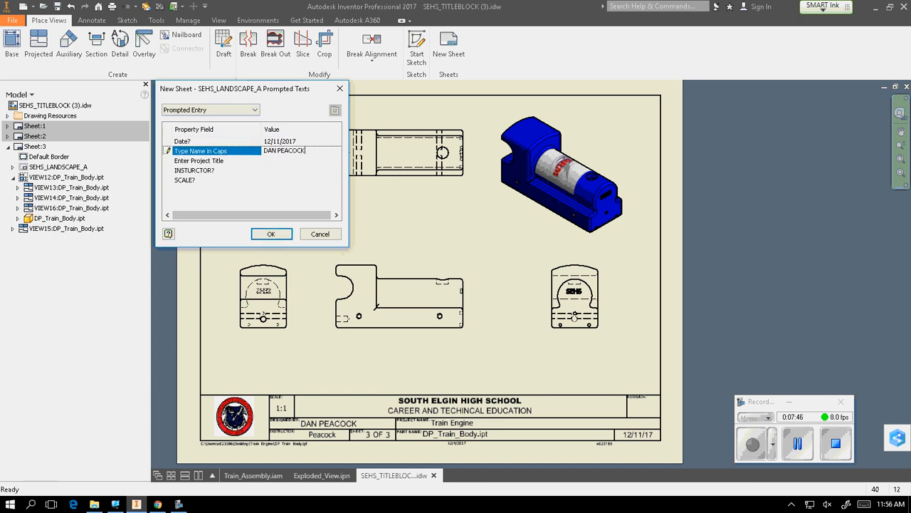
click(275, 162)
text(T)
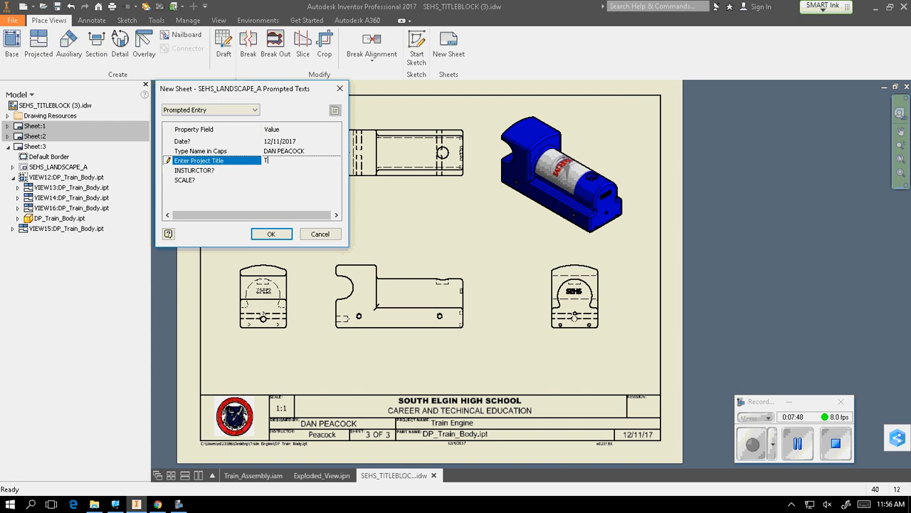
text(rain B)
key(Return)
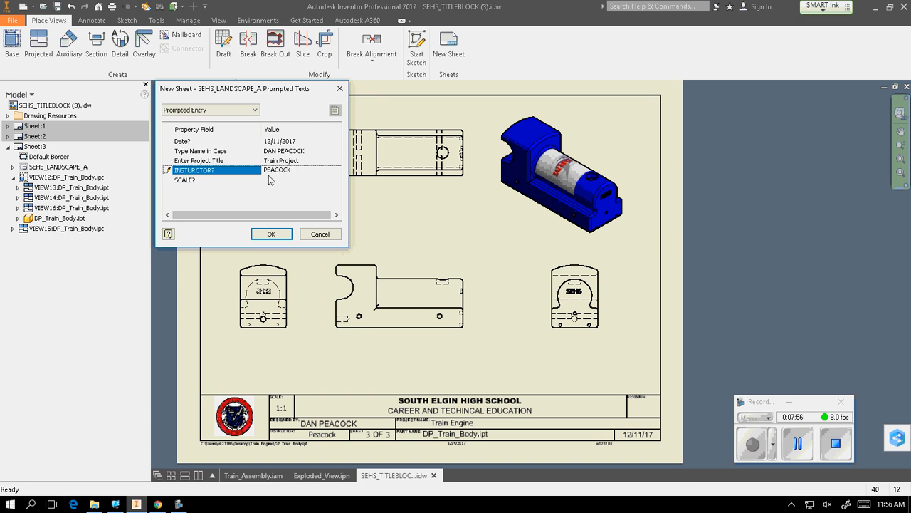
click(274, 179)
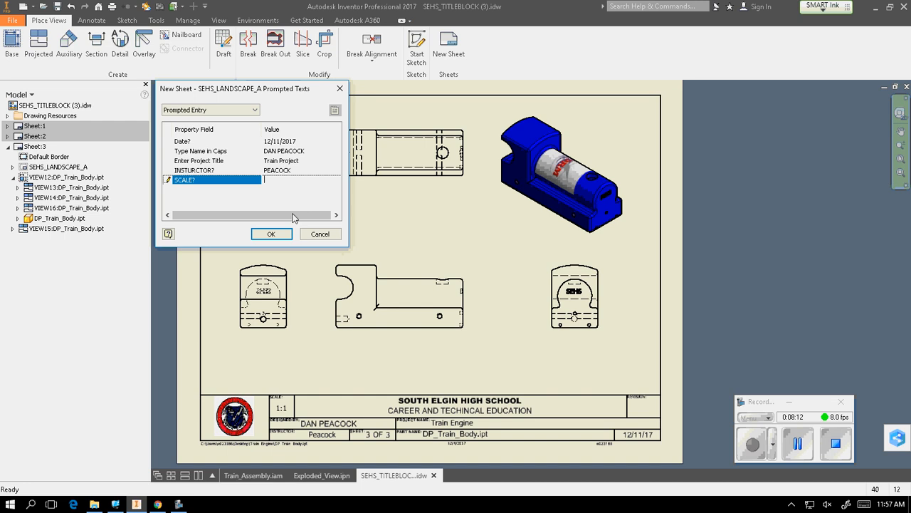
click(269, 233)
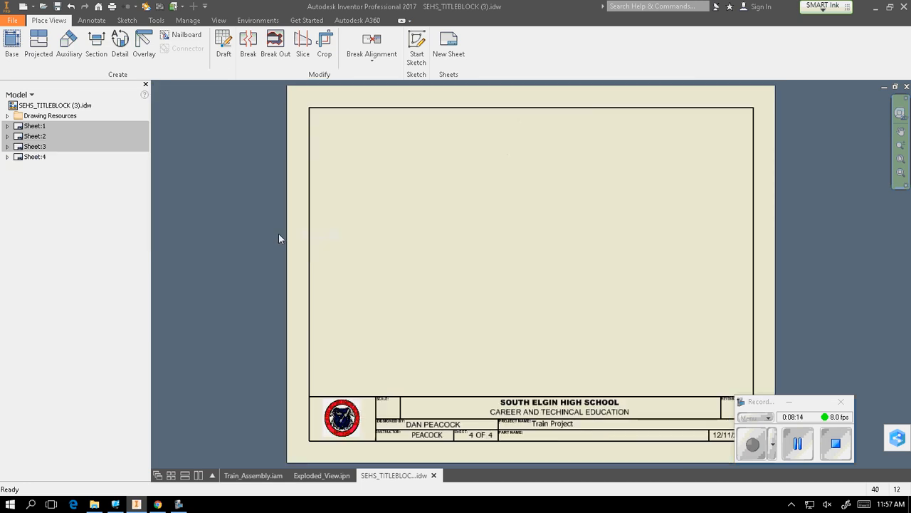
Step: Start a base view on the new sheet using the DP_Stack.ipt part from the Train_Engine folder
click(11, 47)
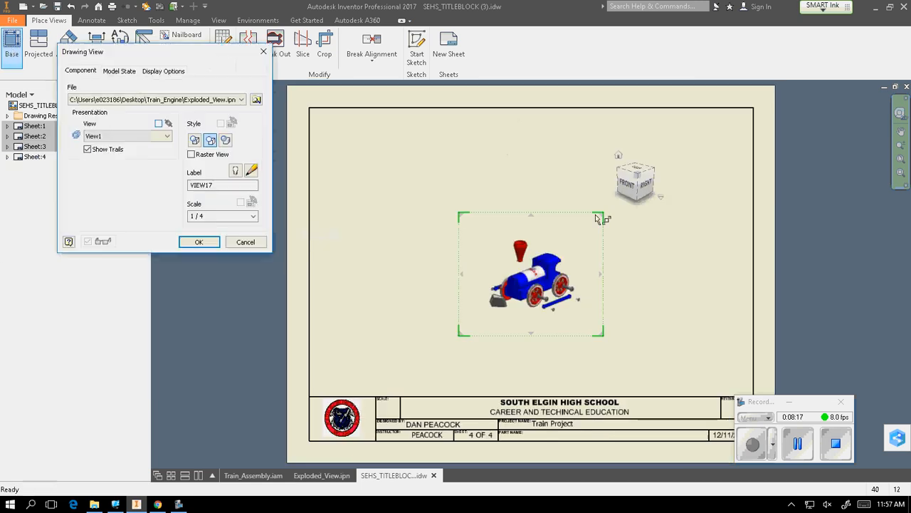
click(257, 101)
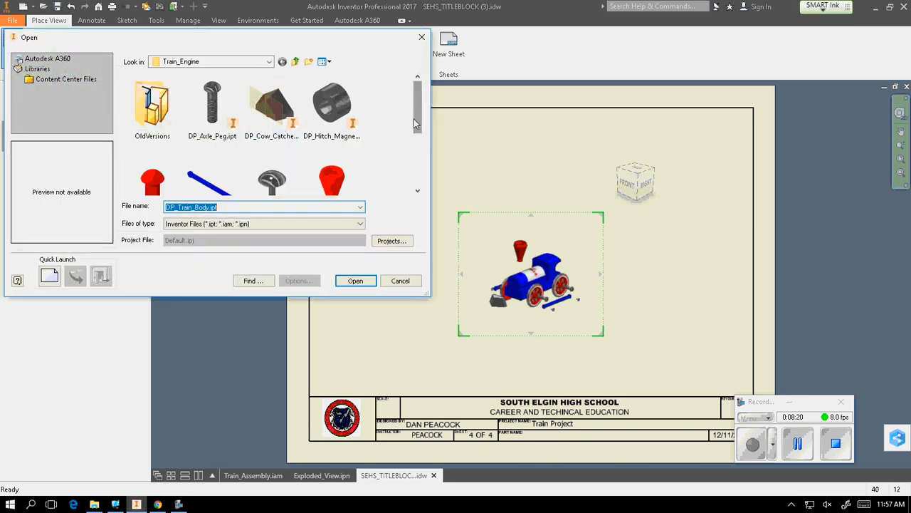
mouse_move(417, 128)
mouse_down()
mouse_move(416, 184)
mouse_move(417, 128)
mouse_up()
click(332, 139)
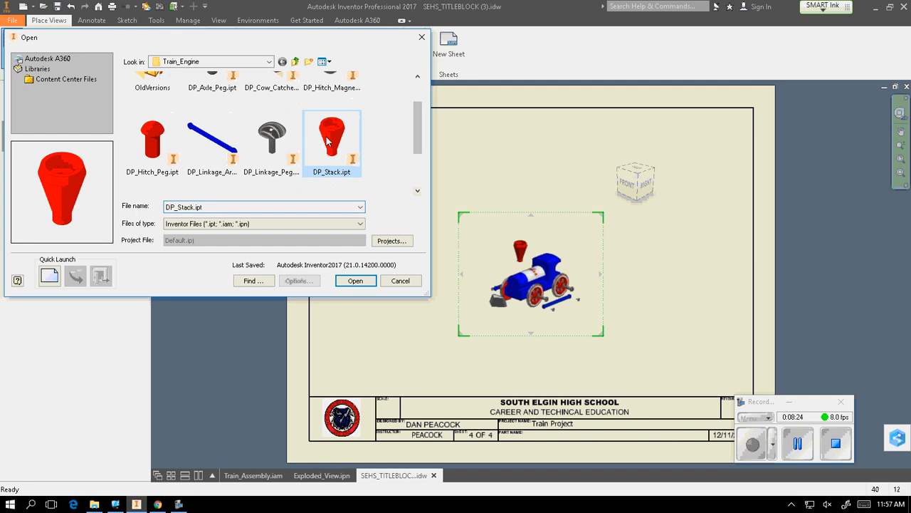
click(355, 282)
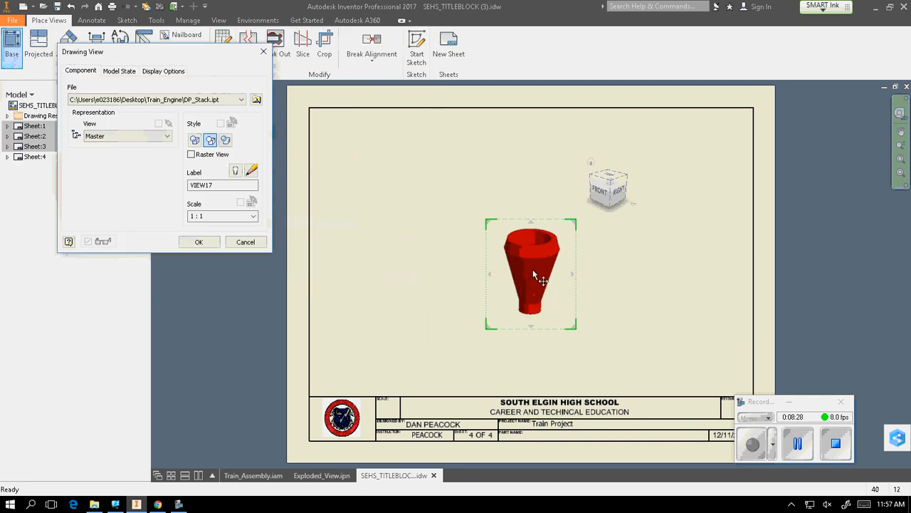
Step: Place the stack's front view in the sheet's lower left area with a projected top view above and an isometric view beside it
drag(533, 269, 420, 311)
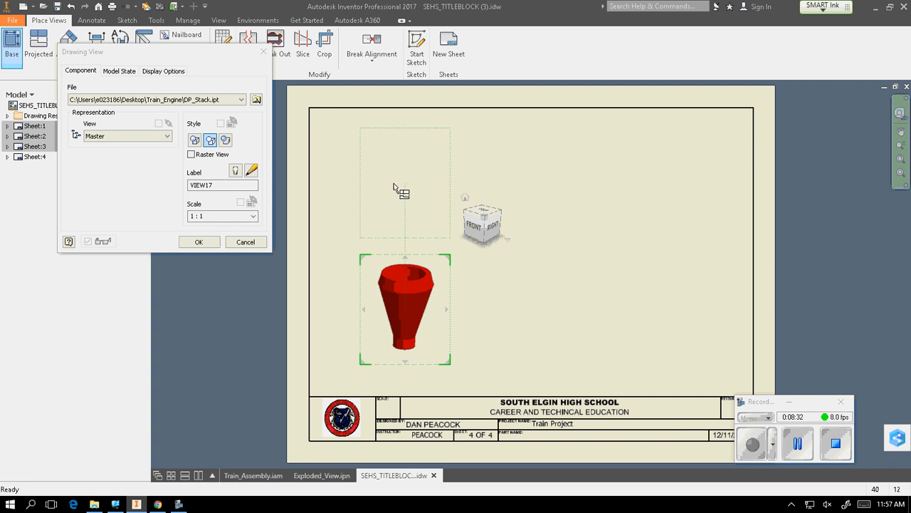
click(393, 171)
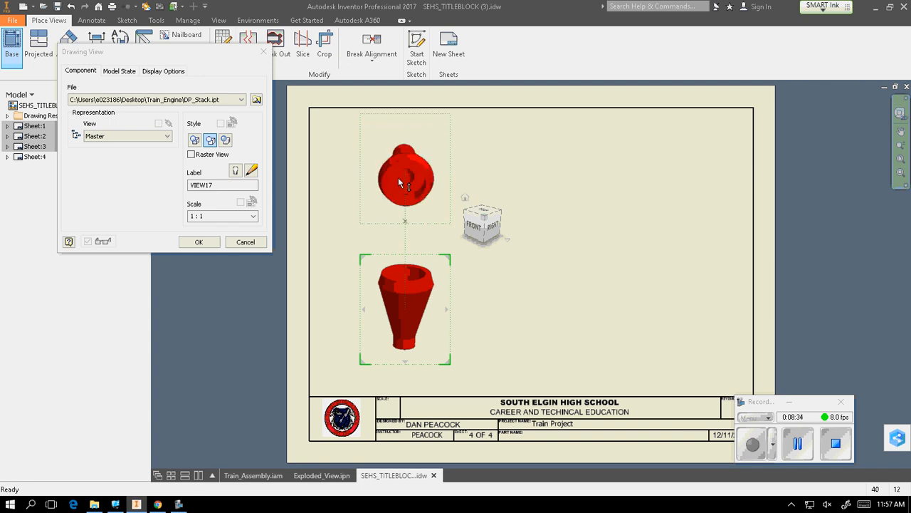
click(473, 226)
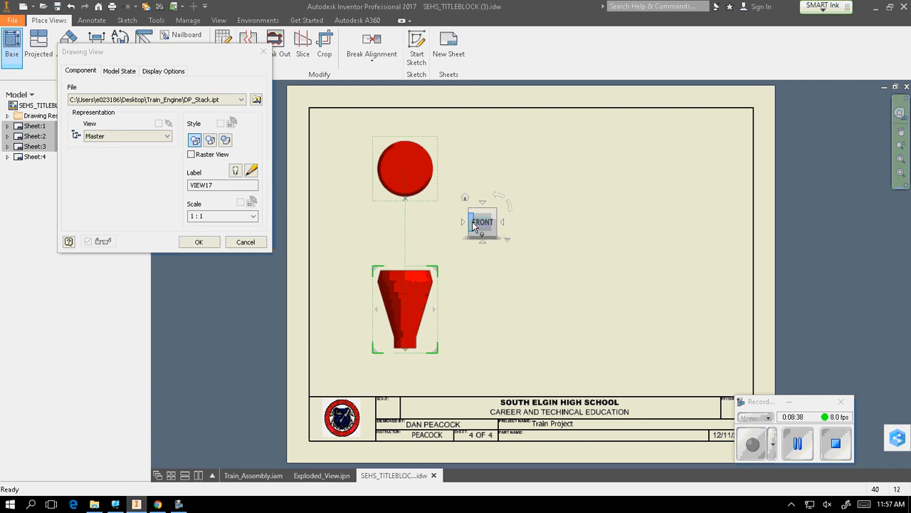
drag(475, 227, 496, 173)
click(496, 173)
right_click(498, 168)
click(549, 166)
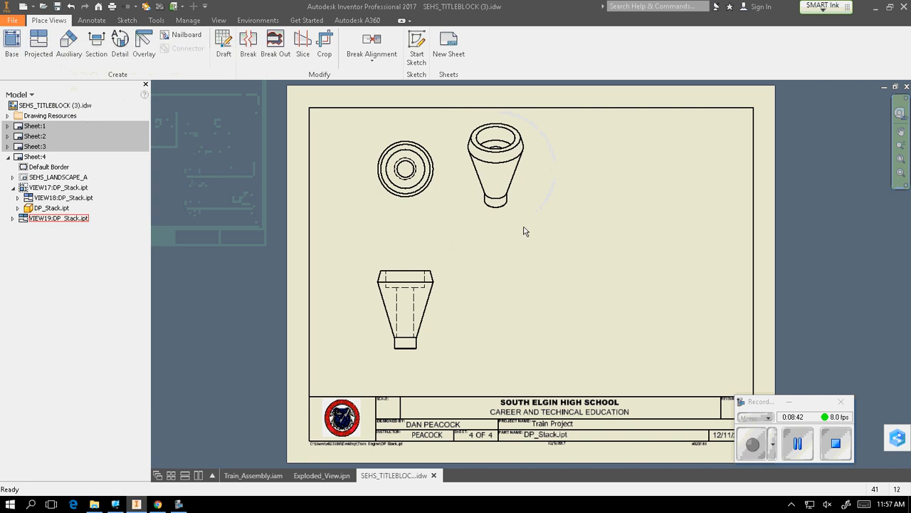
Step: Shift the stack's front and isometric views toward the sheet's left side and apply the shaded style to the isometric view
mouse_move(449, 330)
mouse_down()
mouse_move(444, 345)
mouse_move(426, 344)
mouse_up()
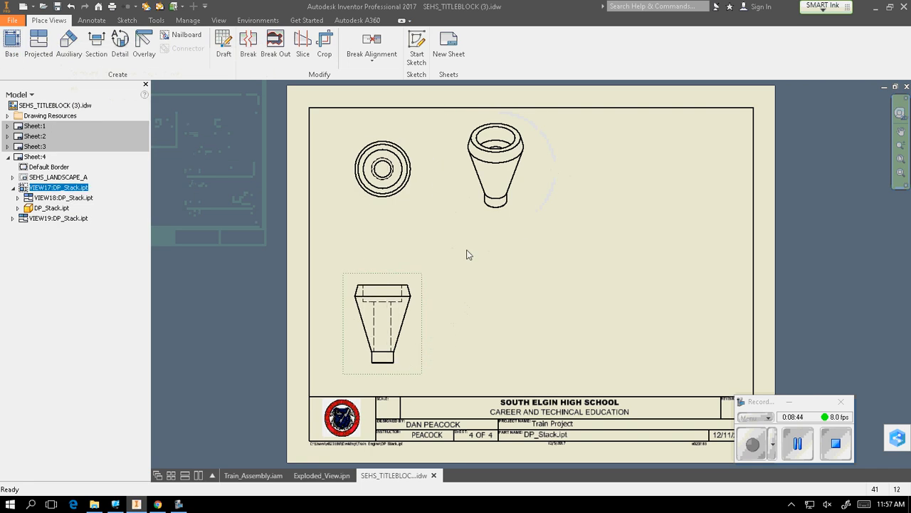
drag(490, 229, 459, 229)
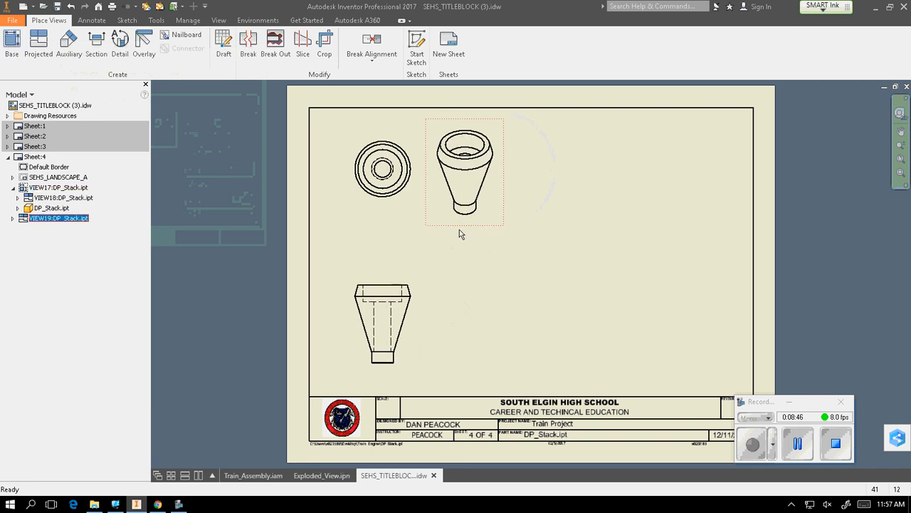
click(525, 285)
double_click(490, 216)
click(226, 139)
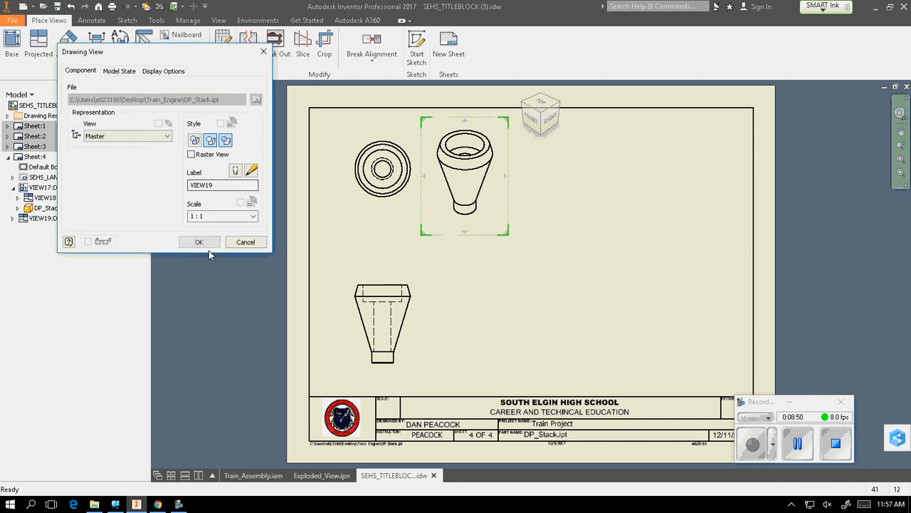
click(199, 242)
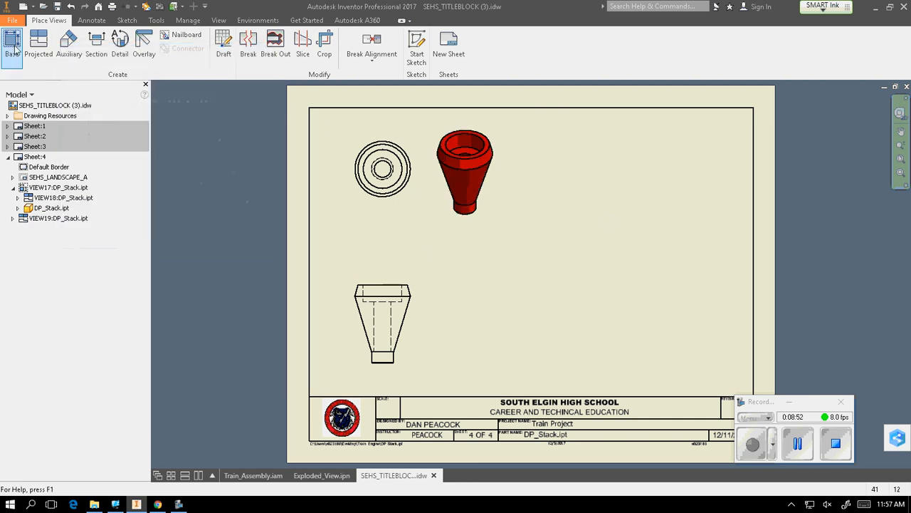
Step: Start a base view of DP_Hitch_Peg.ipt to the right of the stack views and set its scale to 2:1
click(12, 46)
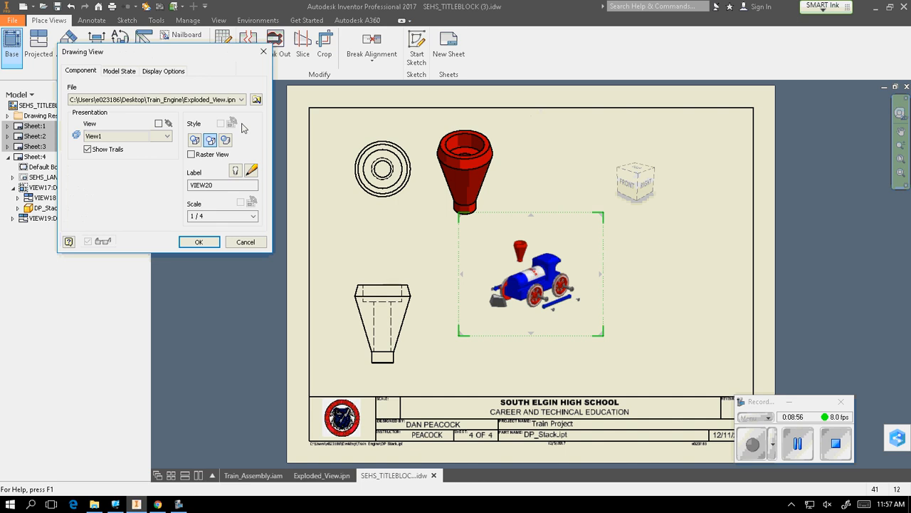
click(256, 99)
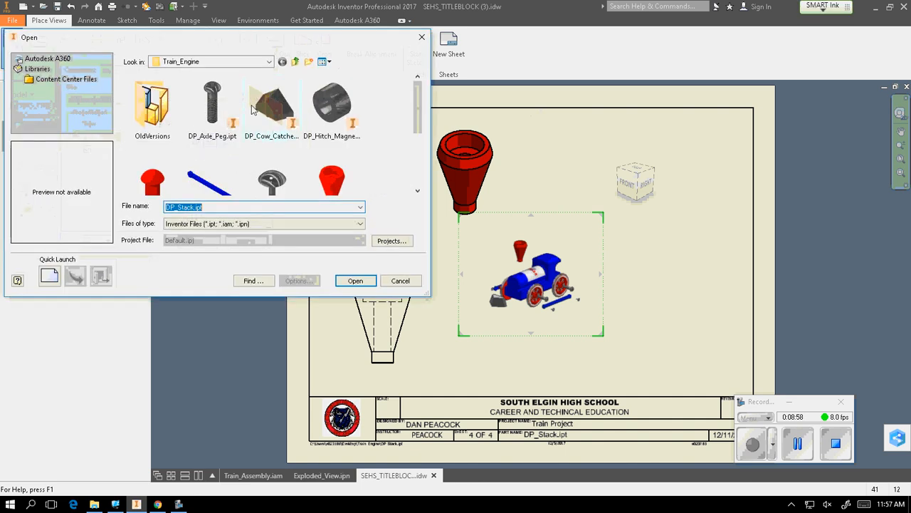
scroll(416, 126, down, 2)
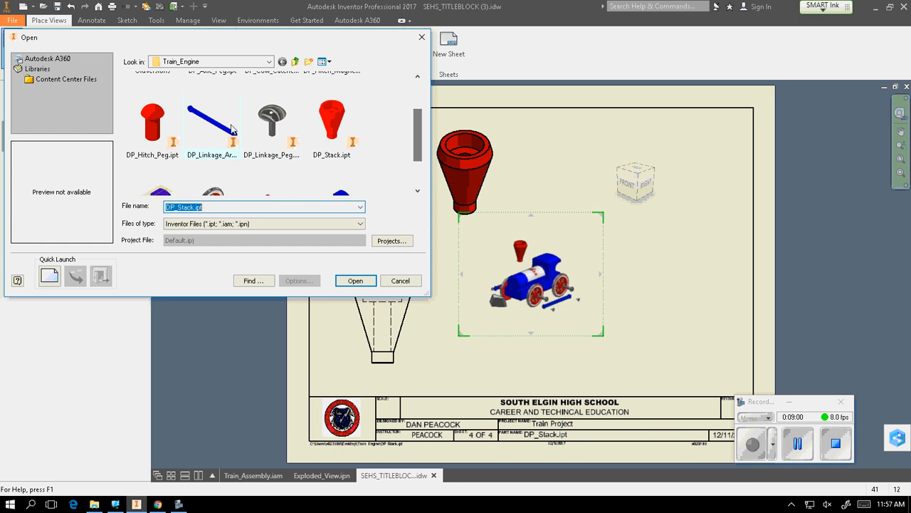
click(151, 123)
click(355, 280)
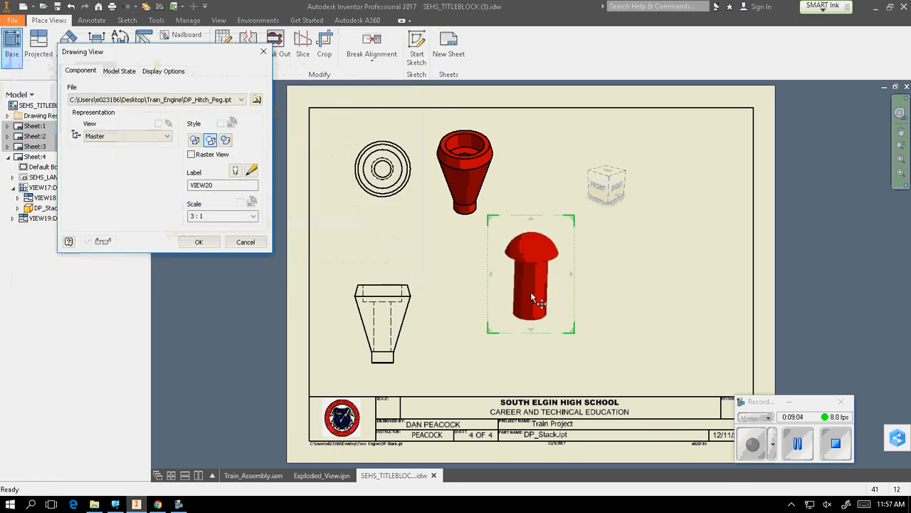
drag(538, 296, 562, 303)
click(214, 216)
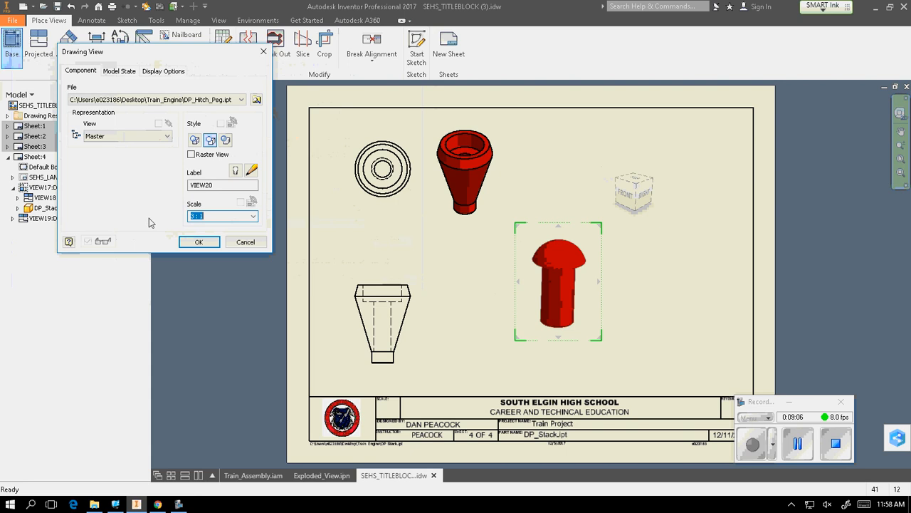
text(2:1)
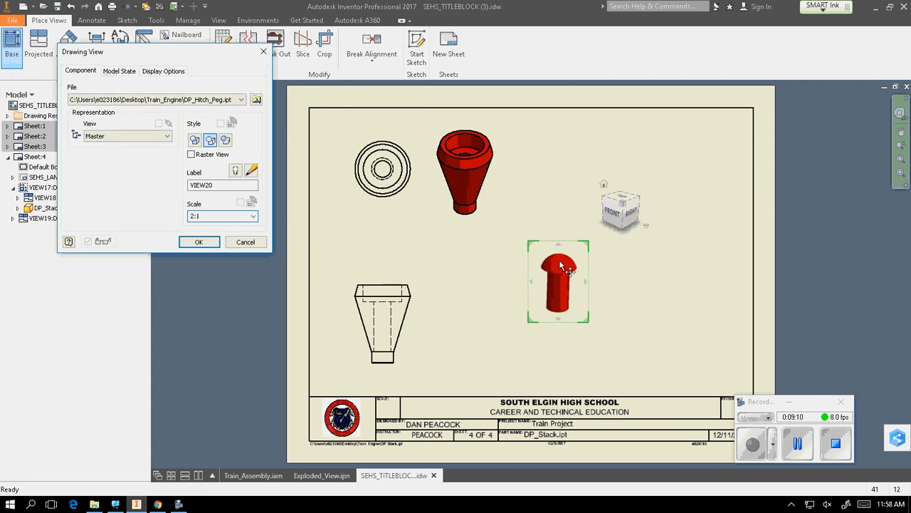
Step: Orient the hitch peg's base view to the front and create its projected top and isometric views
click(614, 219)
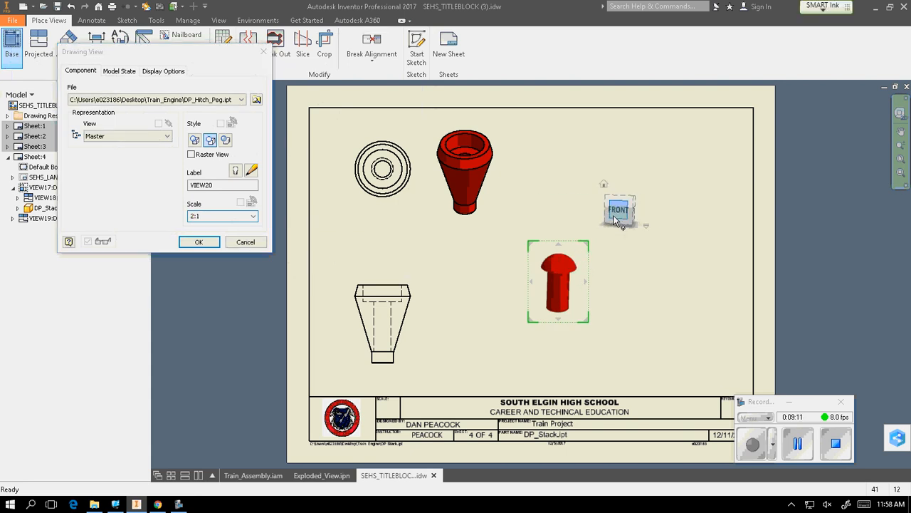
click(548, 173)
click(621, 151)
right_click(621, 150)
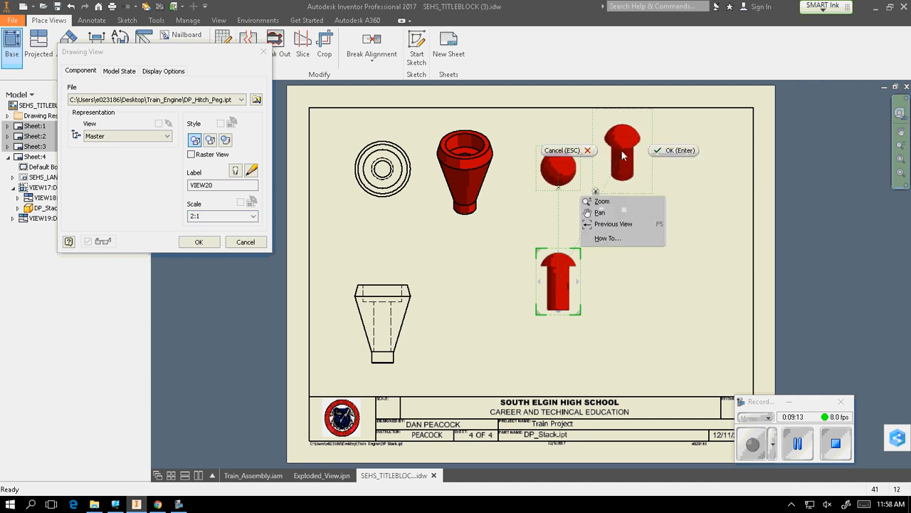
click(662, 153)
Step: Lower the hitch peg's front view, move its isometric view closer to the top view and shade the isometric view
drag(584, 297, 587, 326)
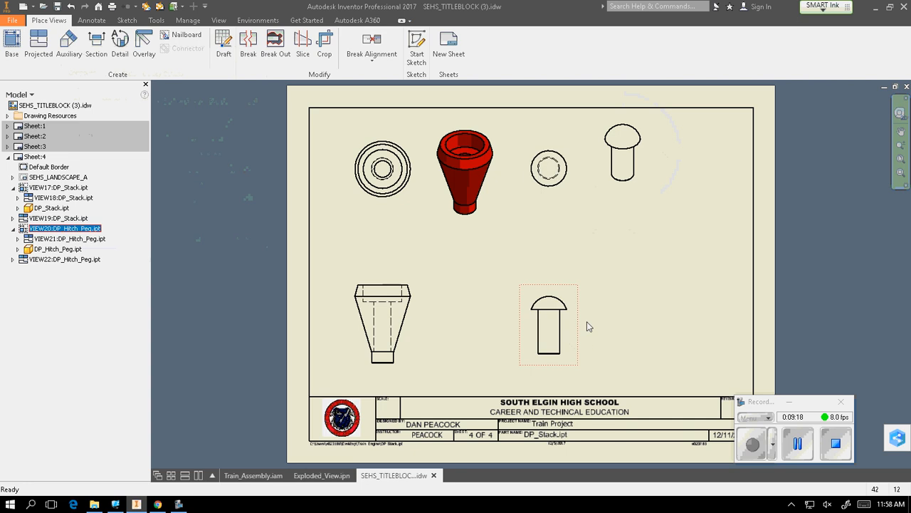
drag(627, 193, 601, 203)
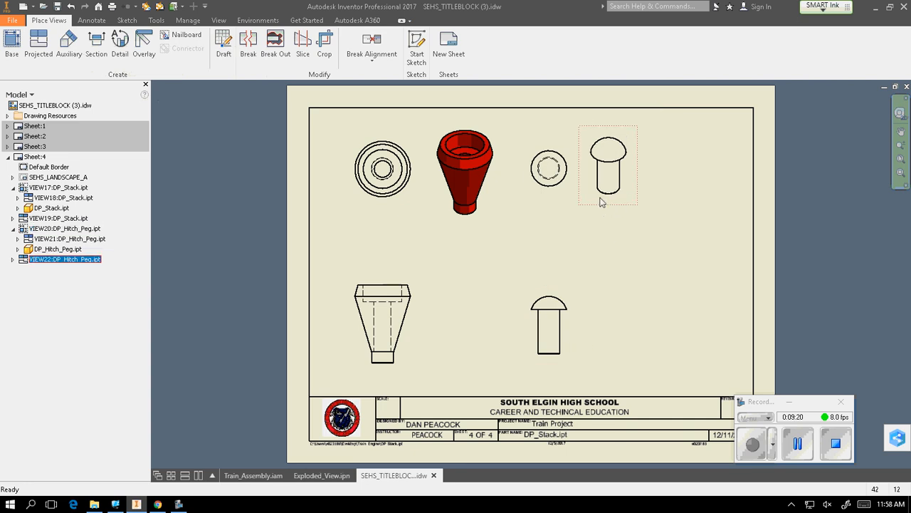
double_click(631, 202)
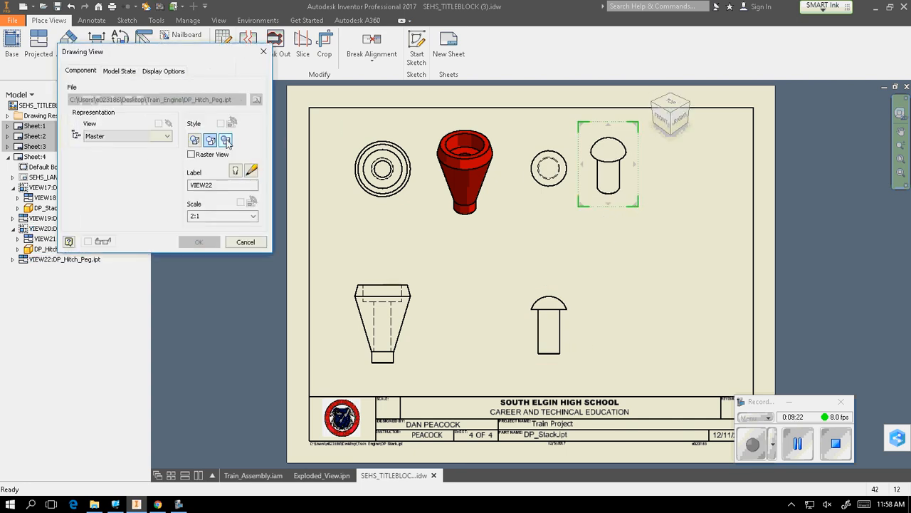
click(199, 242)
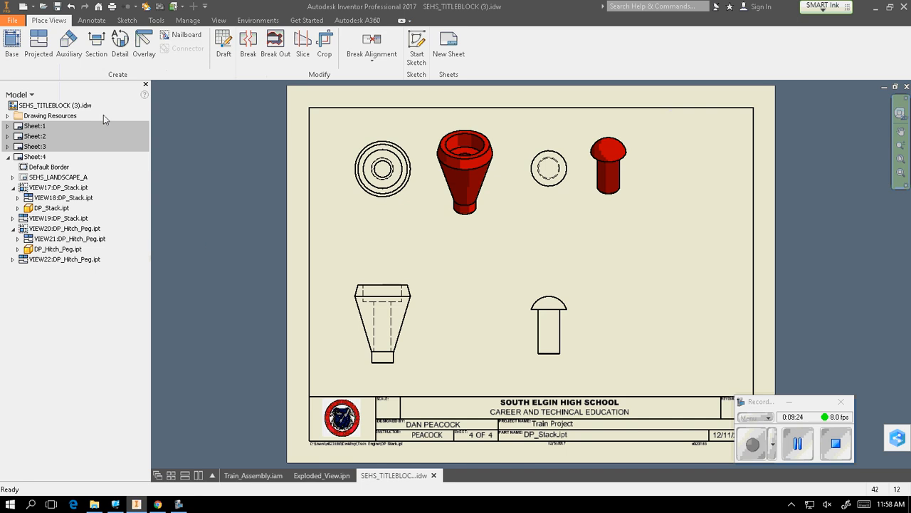
Step: Start a base view of DP_Hitch_Magnet.ipt on the sheet and set its scale to 2:1
click(13, 45)
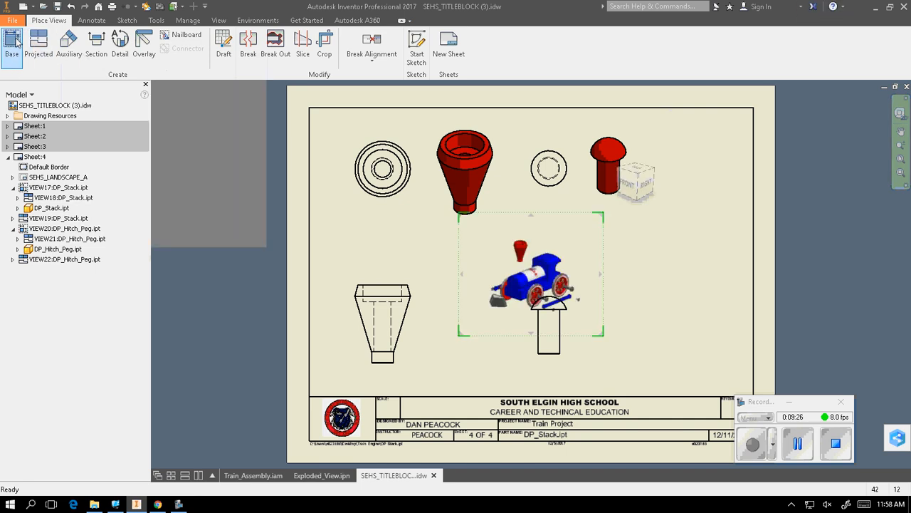
click(256, 99)
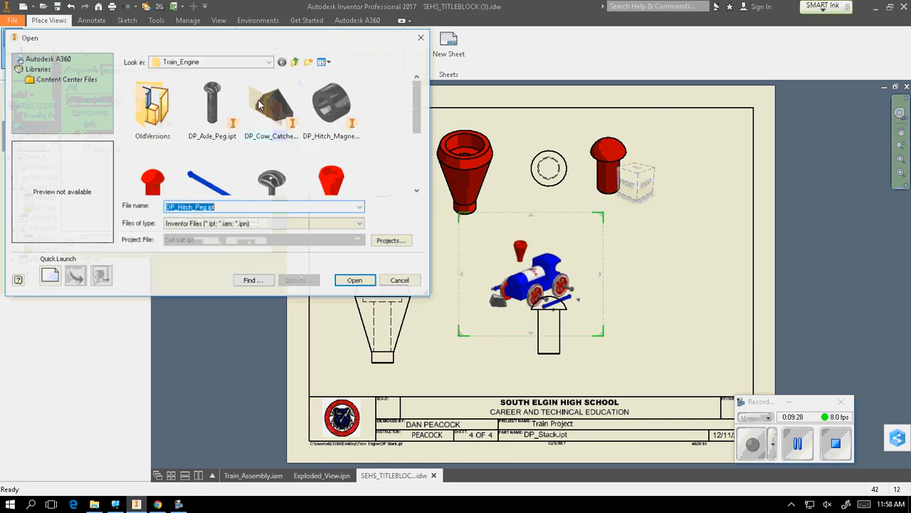
scroll(399, 163, down, 2)
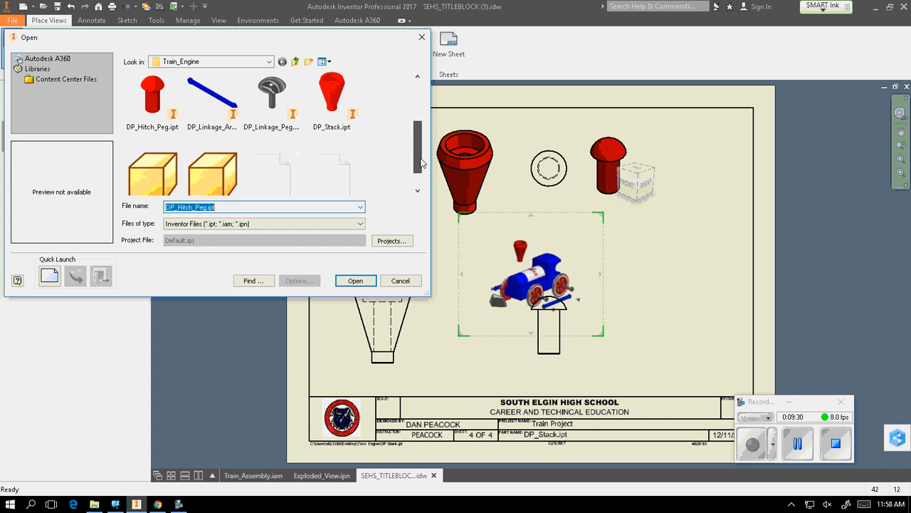
scroll(409, 142, up, 3)
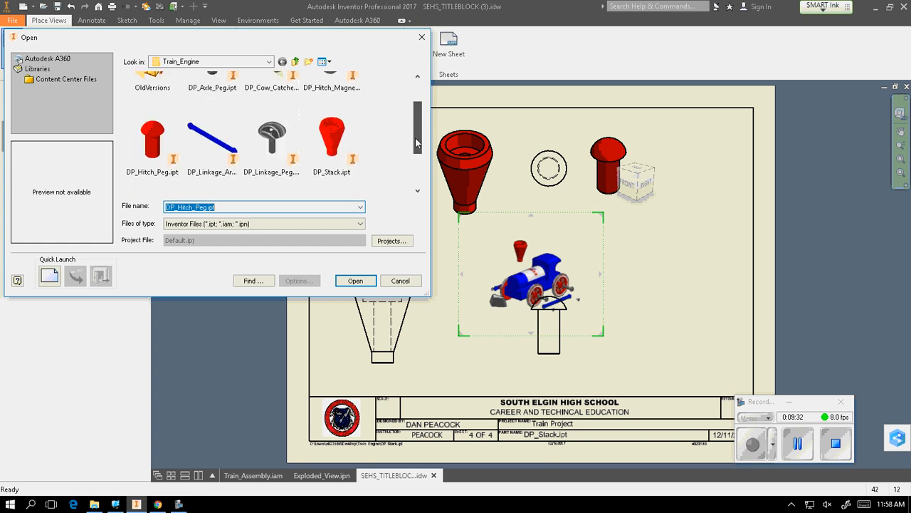
click(340, 114)
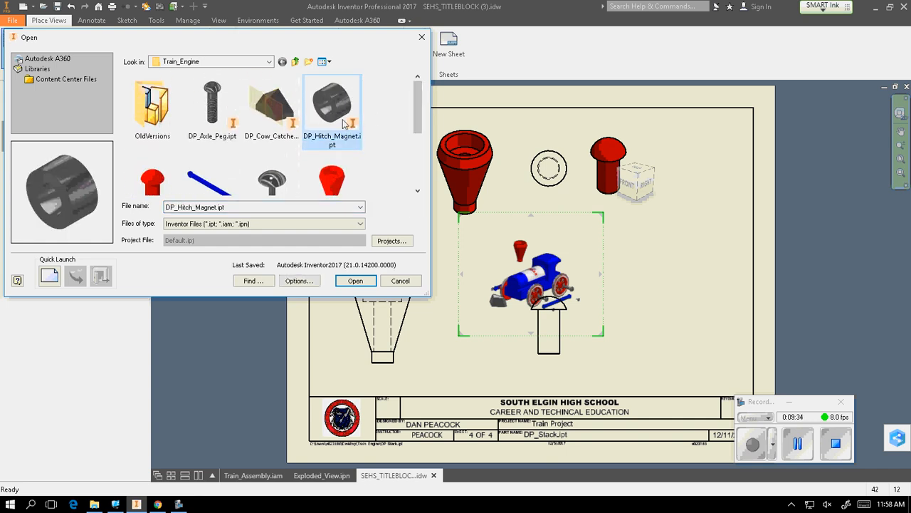
click(354, 280)
click(214, 219)
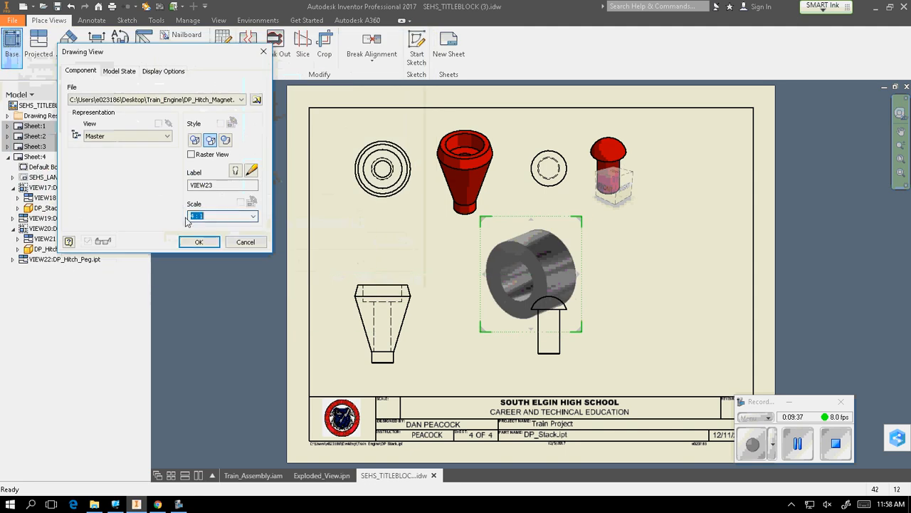
click(252, 215)
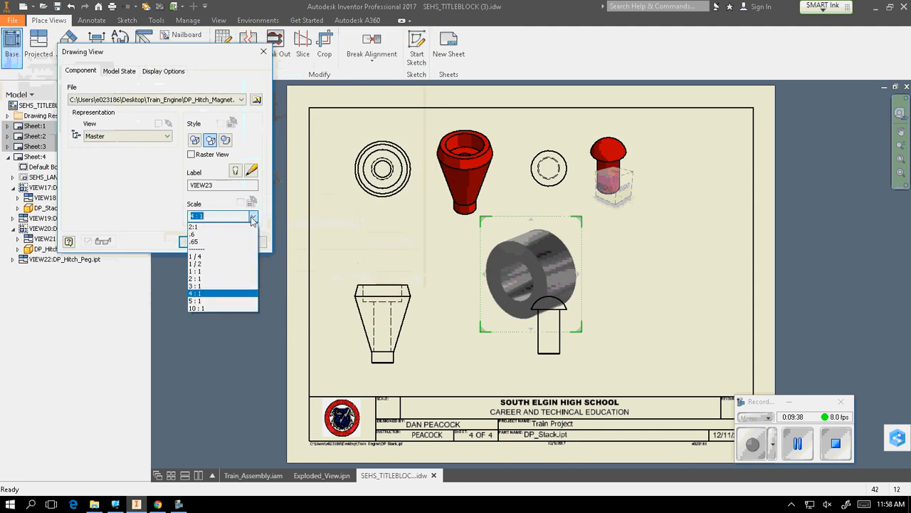
click(218, 278)
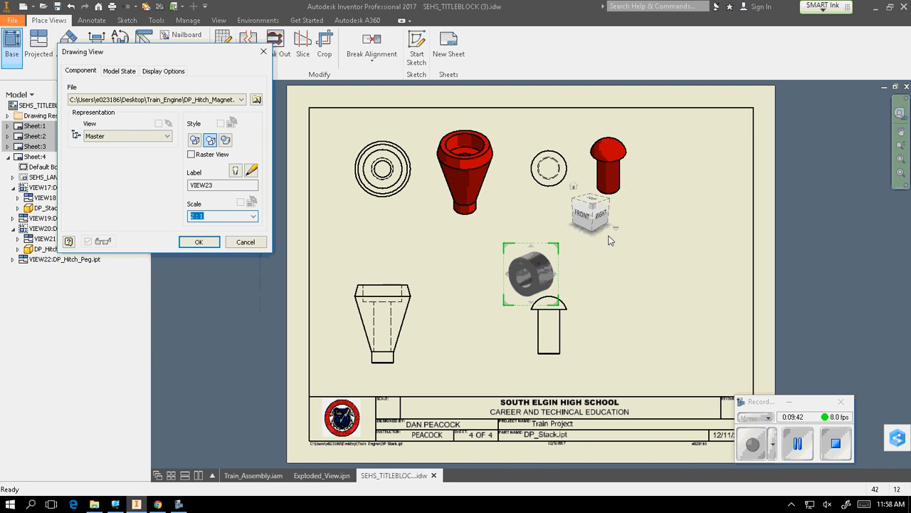
Step: Orient the hitch magnet's base view to the top, place it right of the hitch peg's front view and create the ring-shaped projected view above it
click(585, 215)
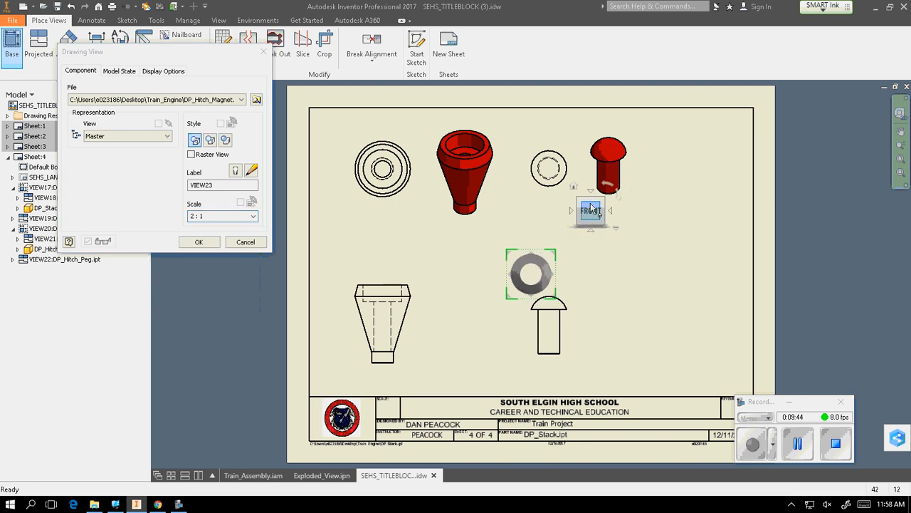
drag(546, 278, 675, 342)
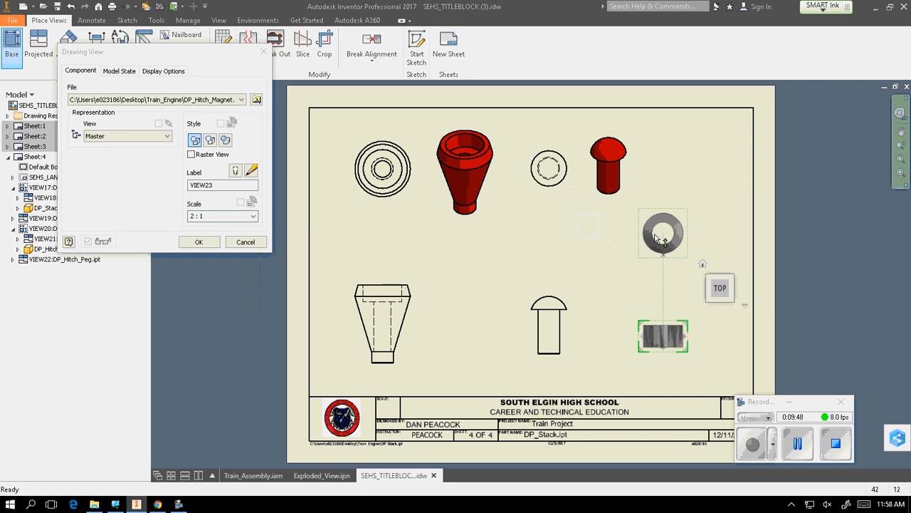
click(656, 239)
right_click(702, 163)
click(756, 159)
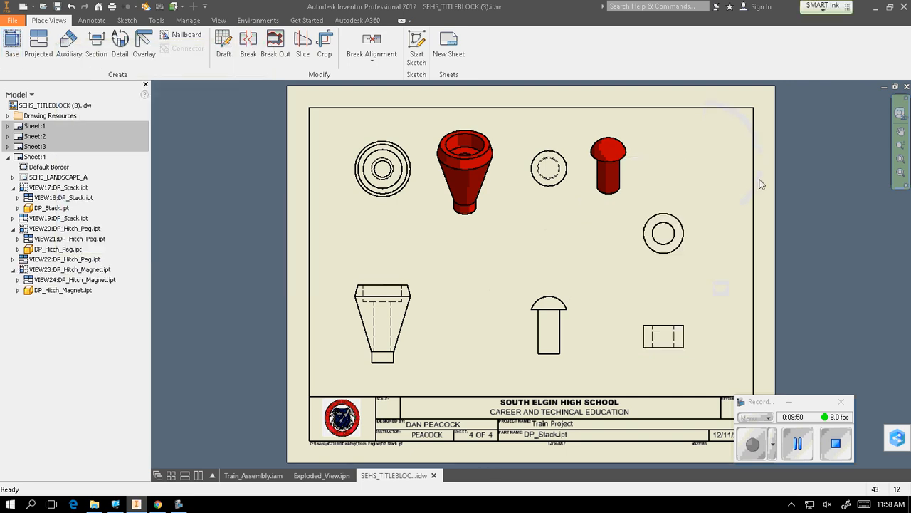
Step: Create an isometric view projected from the hitch magnet's ring-shaped view and place it in the sheet's upper-right corner
right_click(689, 218)
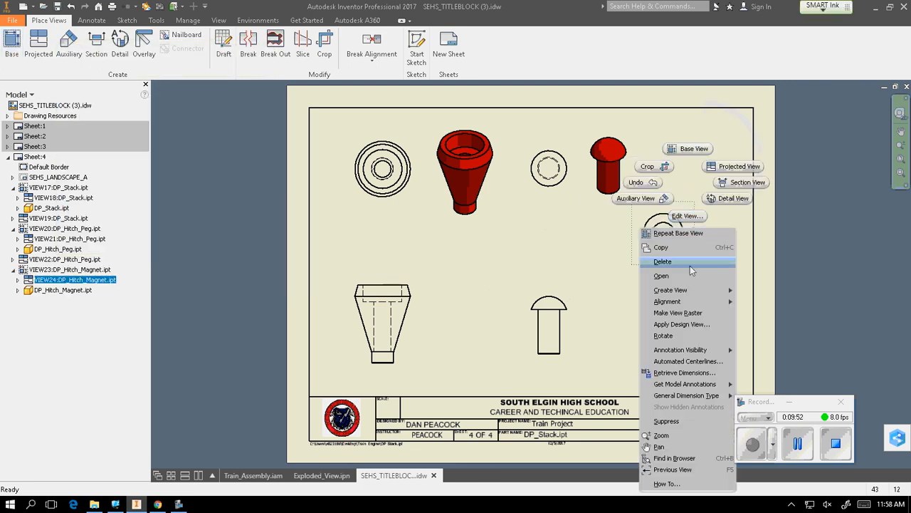
mouse_move(696, 293)
click(772, 290)
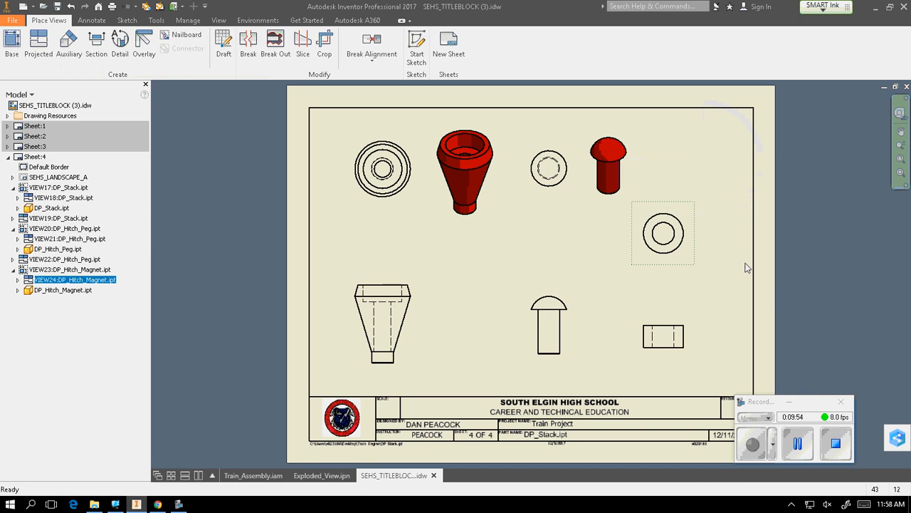
right_click(693, 227)
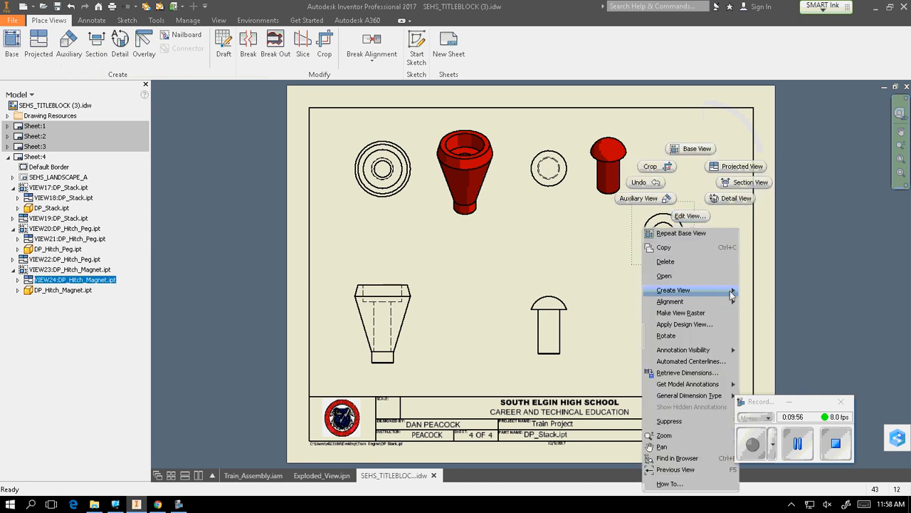
mouse_move(733, 294)
click(772, 290)
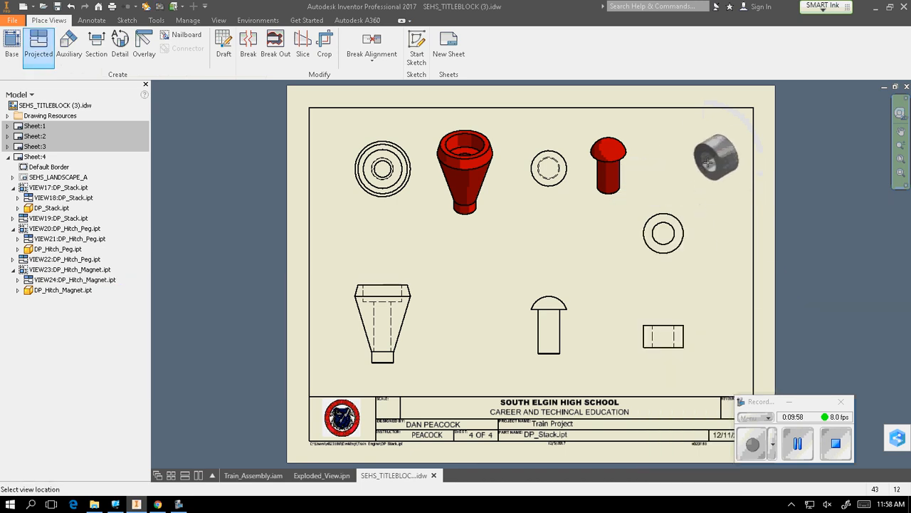
right_click(710, 167)
click(754, 167)
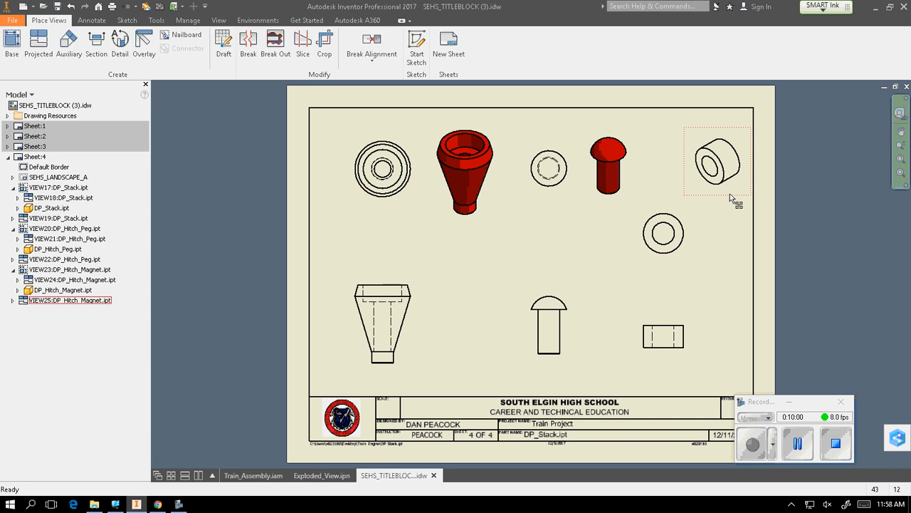
Step: Apply the shaded style to the hitch magnet's isometric view
double_click(732, 193)
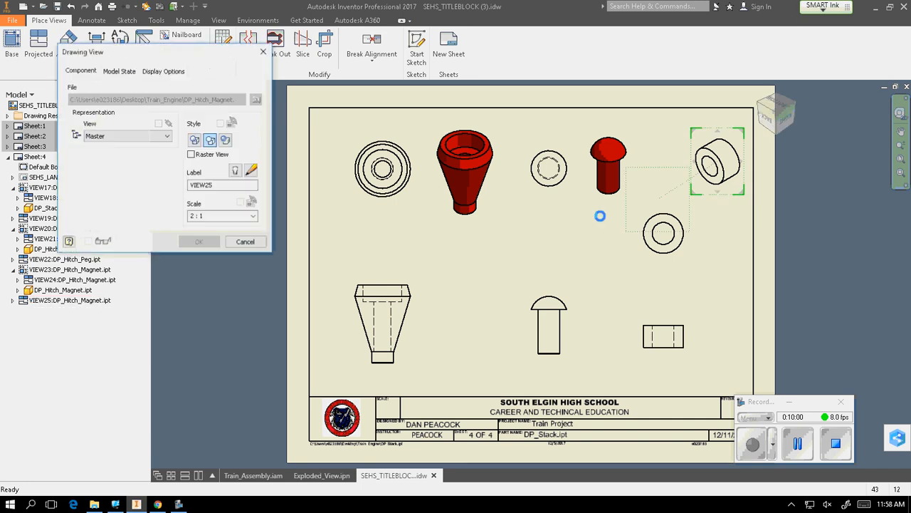
click(225, 141)
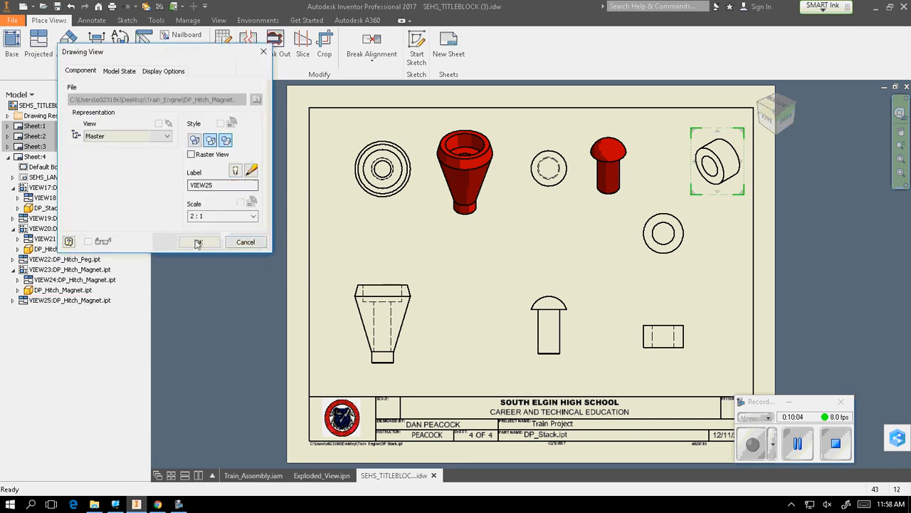
click(198, 241)
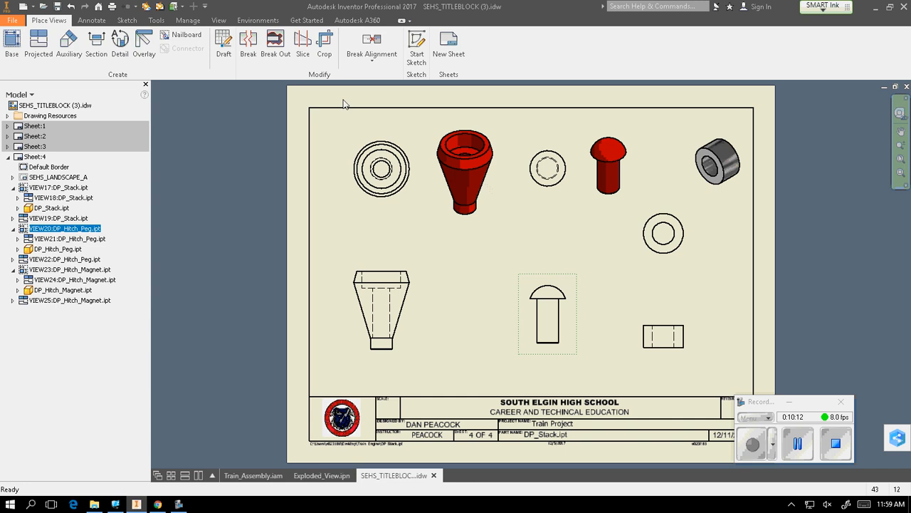
Step: Add a new sheet with date 12/11/17, the designer's name, project title Train Engine, the instructor's name and scale 1:1
click(447, 54)
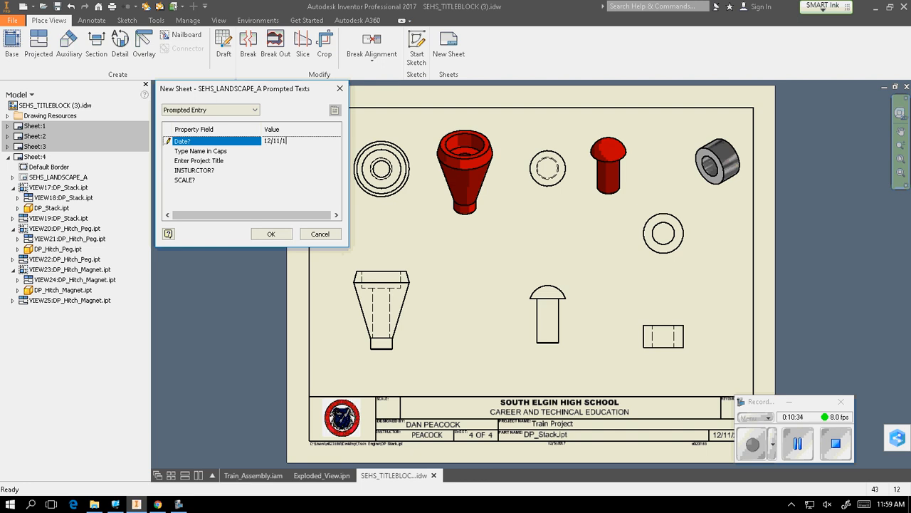
key(Return)
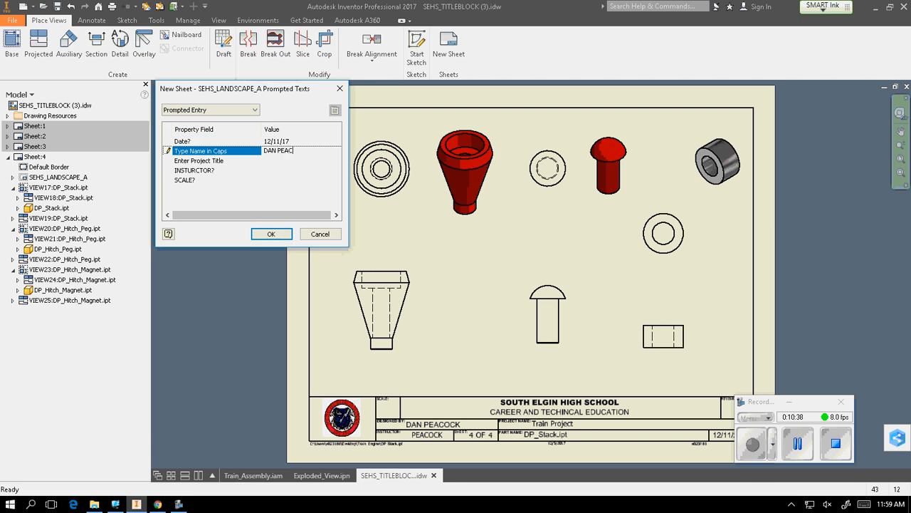
key(Return)
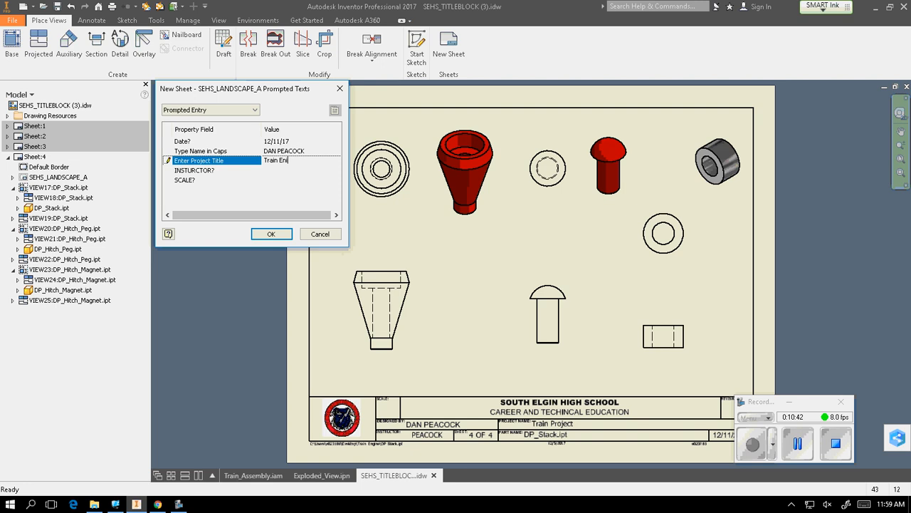
text(Train Engine)
key(Return)
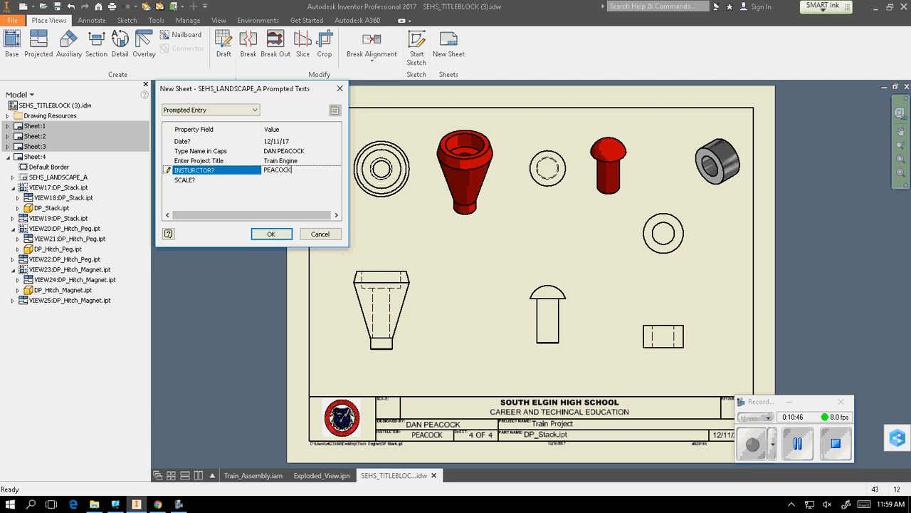
click(301, 171)
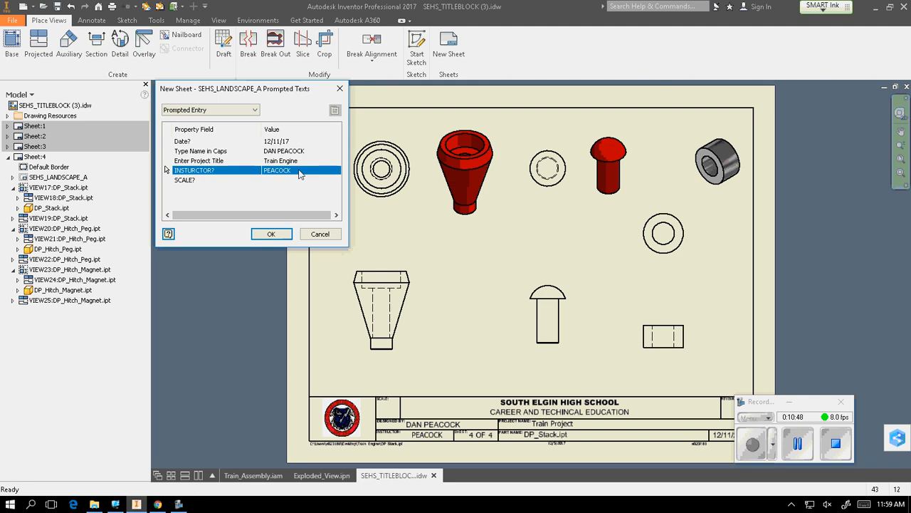
click(291, 179)
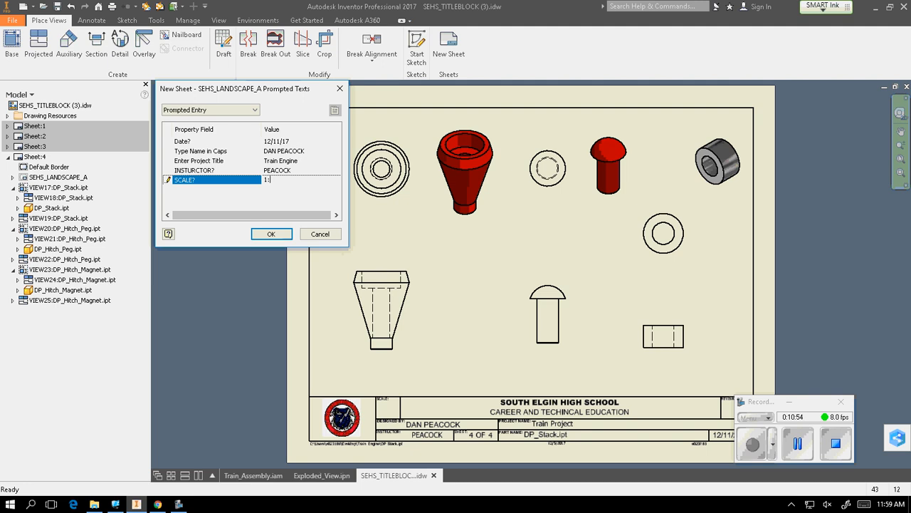
text(1:1)
click(287, 238)
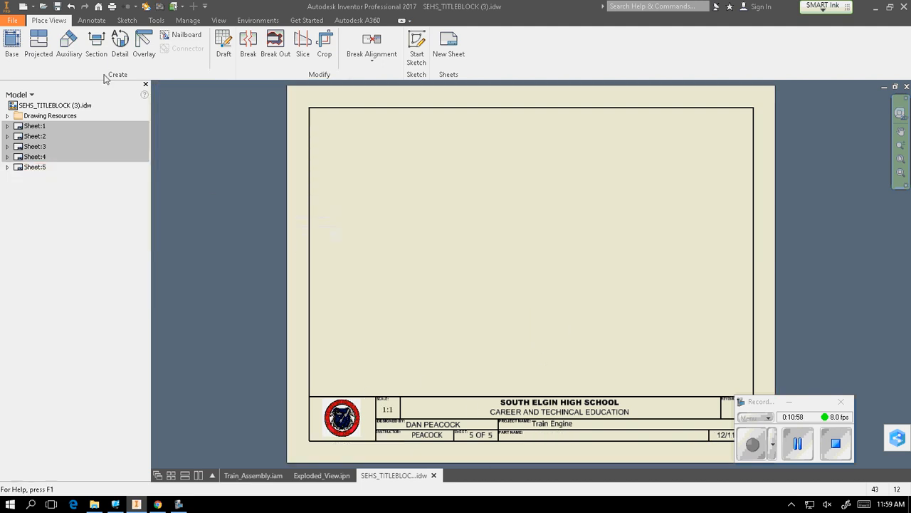
Step: Start a base view of DP_Wheel.ipt on the new sheet
click(12, 44)
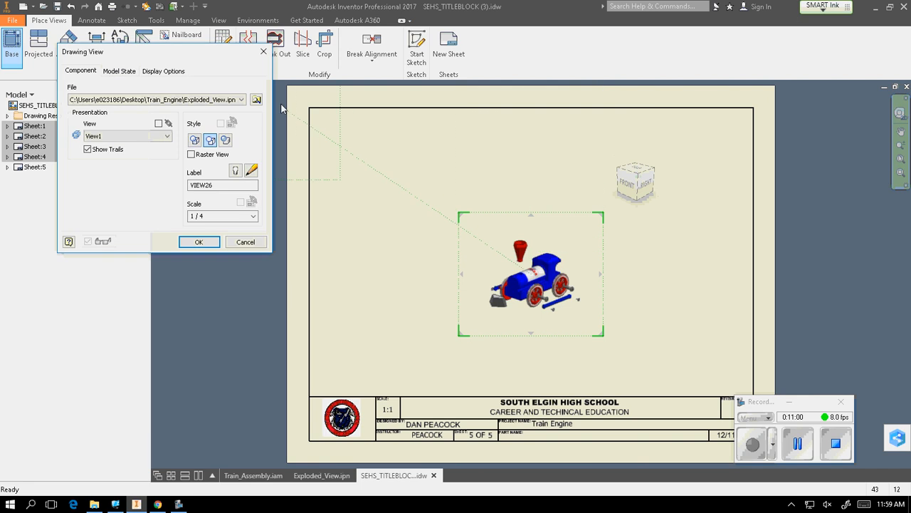
click(255, 99)
drag(415, 121, 416, 174)
click(211, 148)
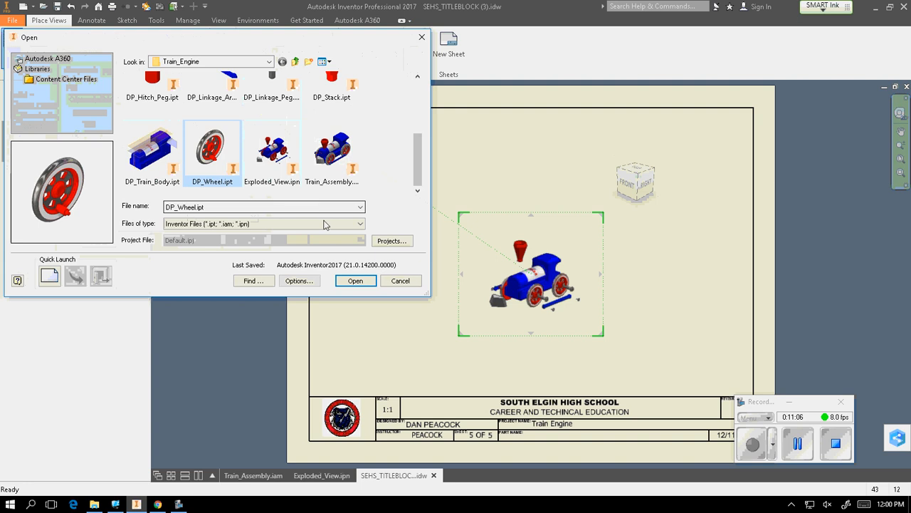
click(355, 281)
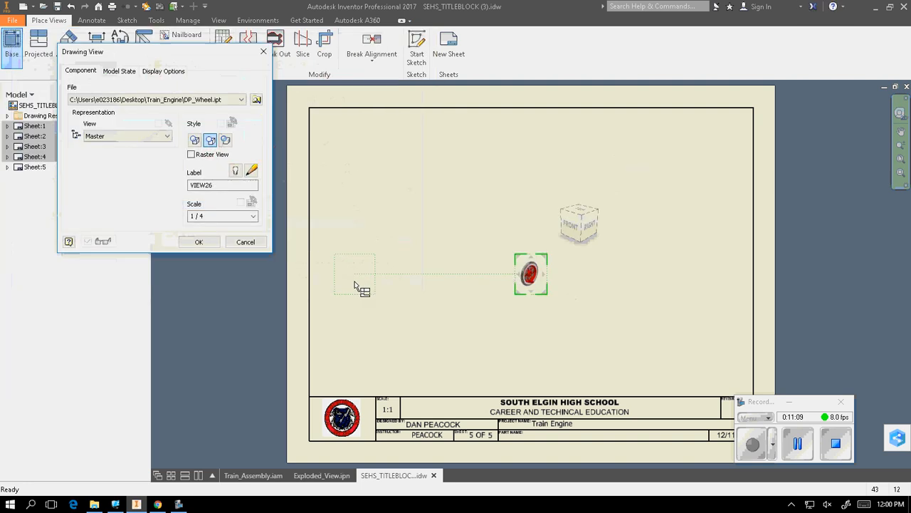
Step: Set the wheel's base view to a 1:1 scale and orient it to the right side, showing the spoked face
click(571, 225)
scroll(545, 292, down, 5)
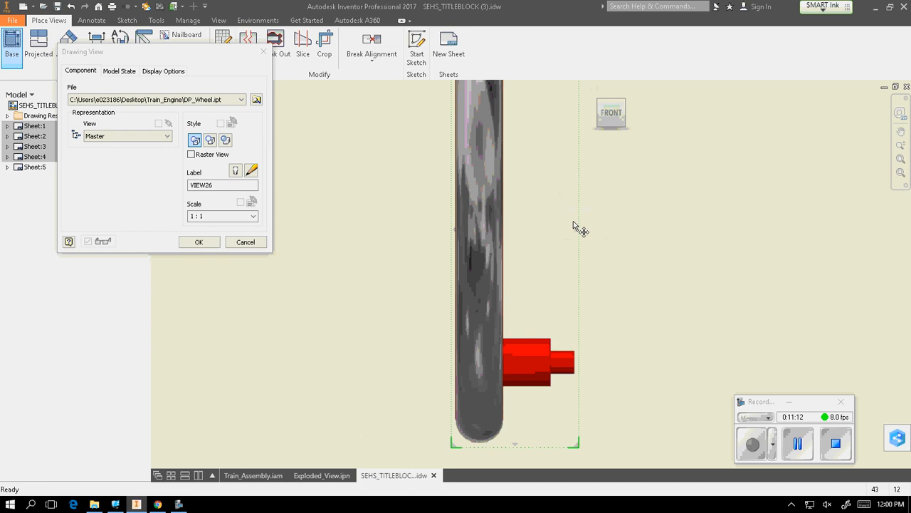
scroll(573, 222, up, 4)
click(588, 113)
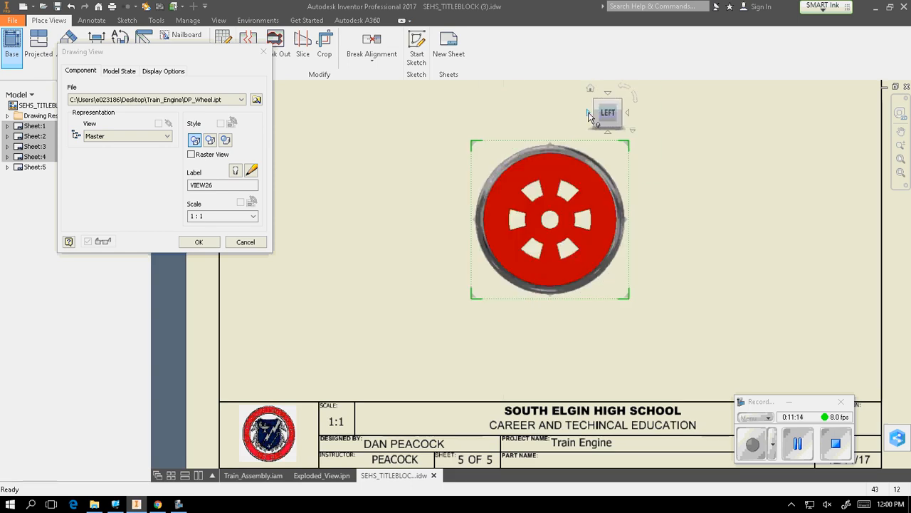
click(588, 112)
click(588, 112)
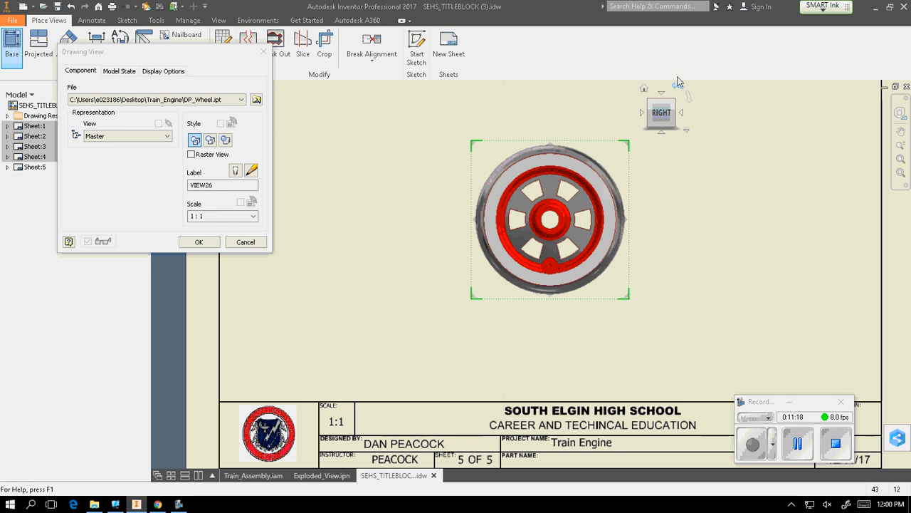
Step: Rotate the wheel's base view 180 degrees so its peg is at the top and move it to the sheet's left side
click(677, 87)
click(678, 88)
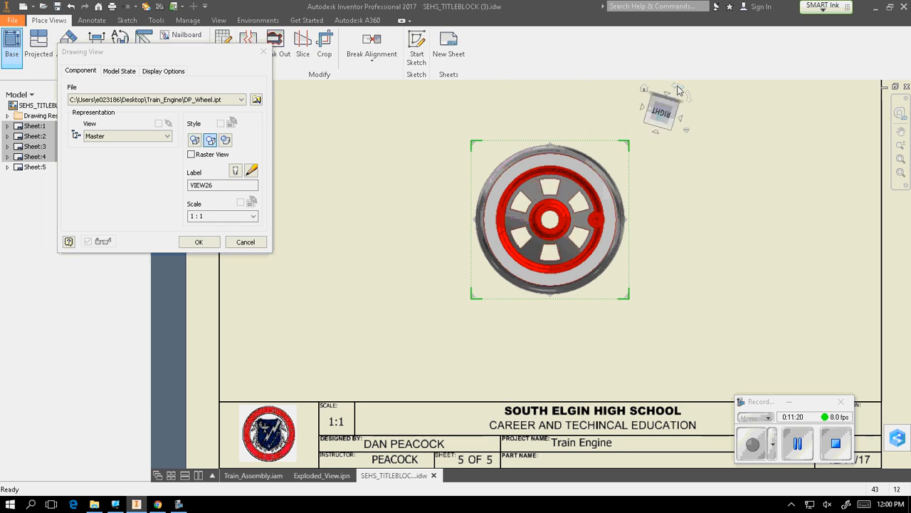
drag(588, 157, 412, 216)
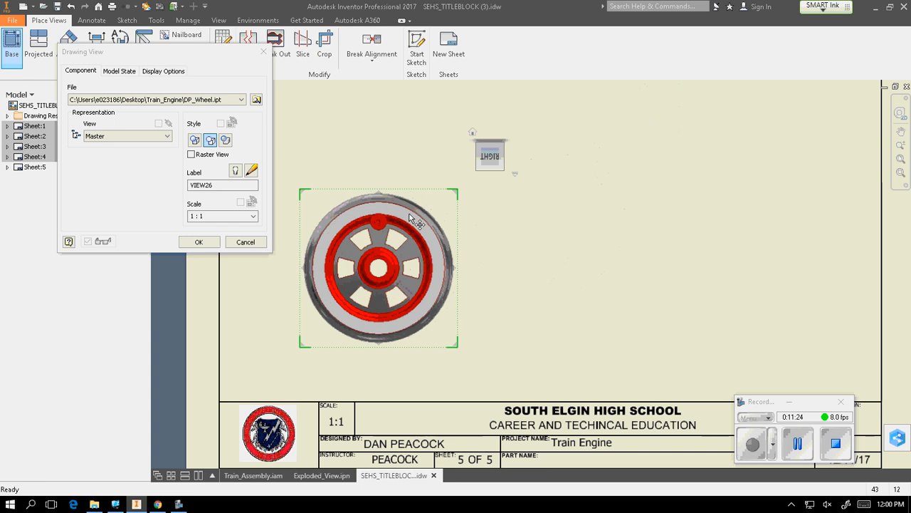
scroll(723, 211, down, 5)
middle_drag(662, 210, 534, 258)
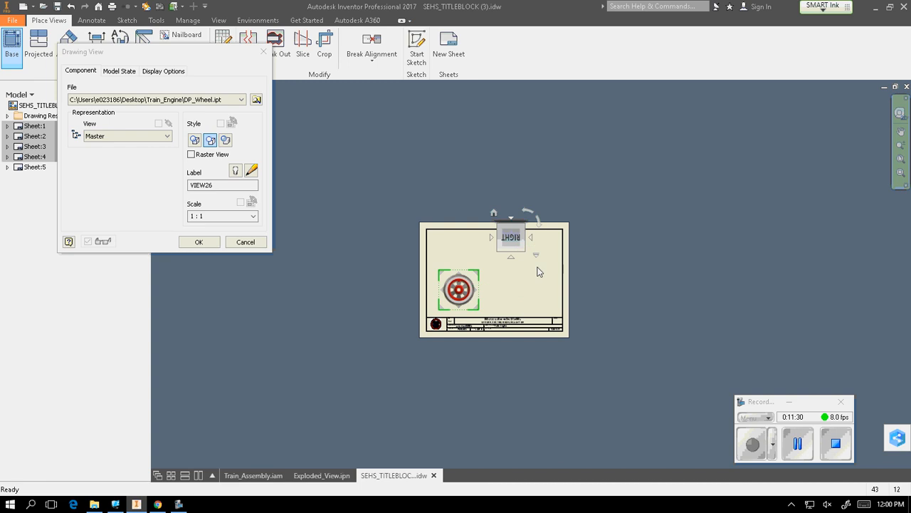
Step: Finish the wheel's base view and project an isometric view from it onto the upper right area of the sheet
right_click(536, 272)
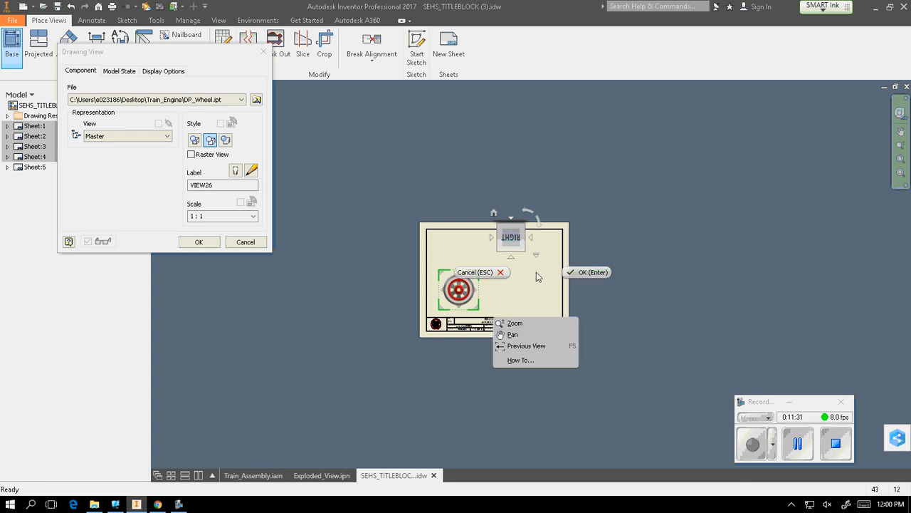
click(582, 273)
scroll(489, 283, up, 5)
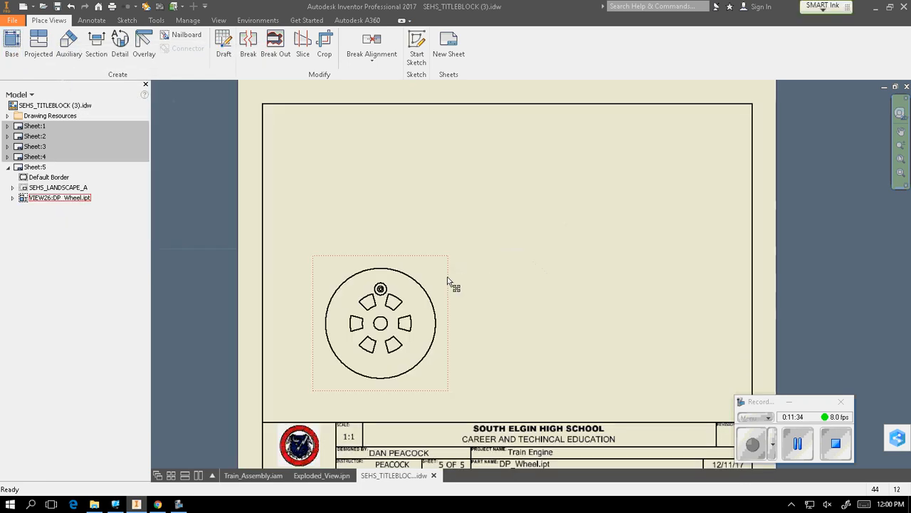
right_click(436, 284)
mouse_move(441, 291)
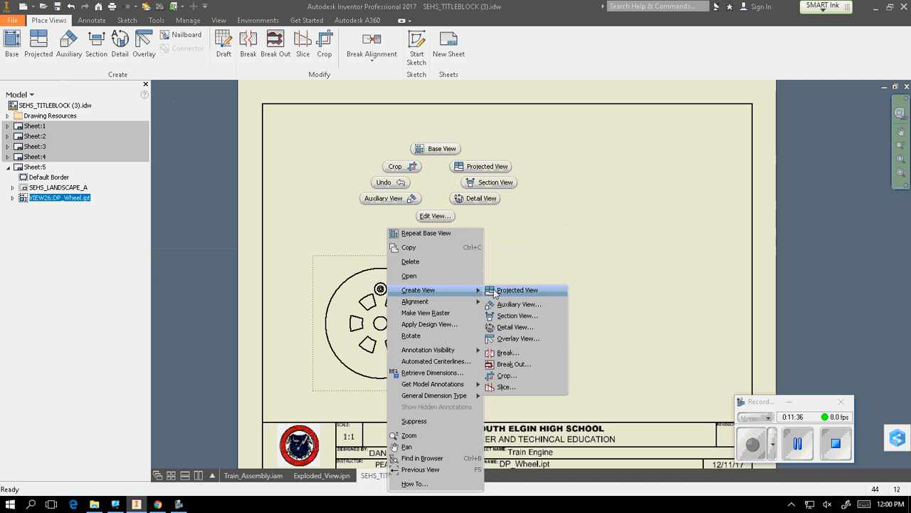
click(495, 292)
right_click(590, 187)
click(649, 188)
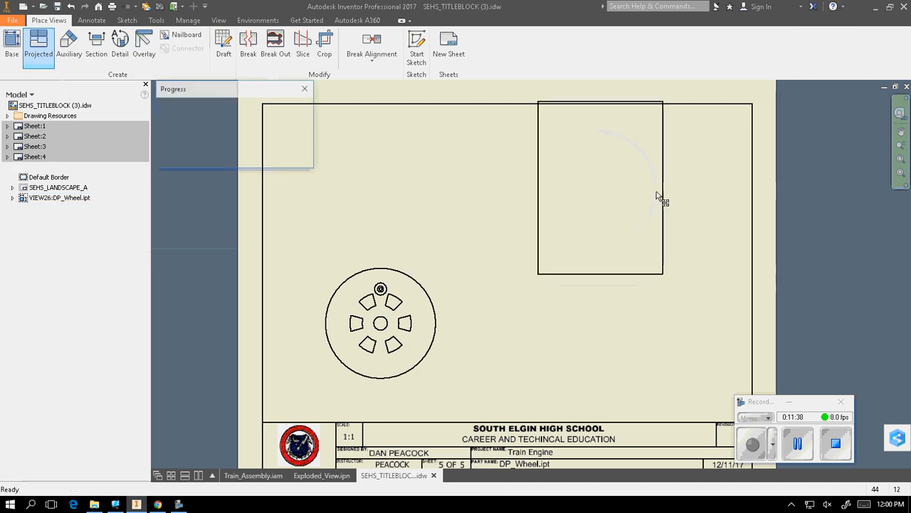
Step: Set the wheel's isometric view to the shaded style
double_click(670, 201)
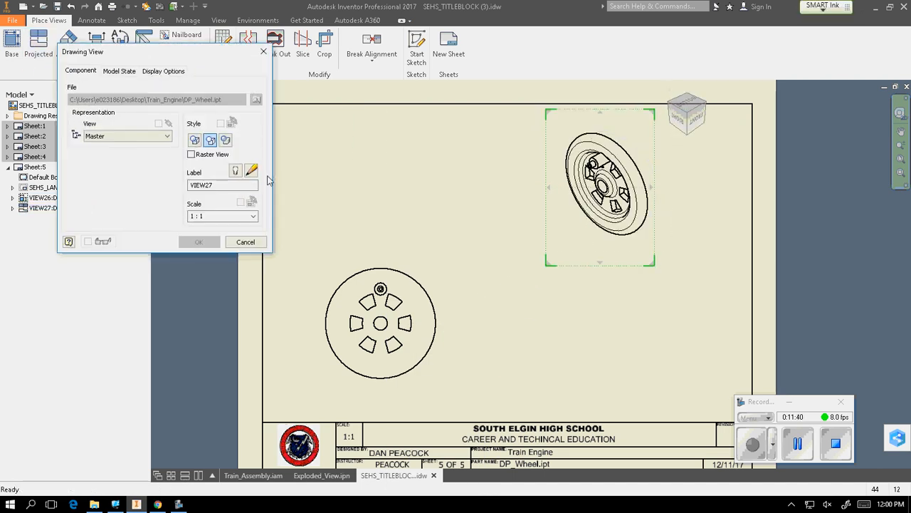
click(225, 140)
click(199, 242)
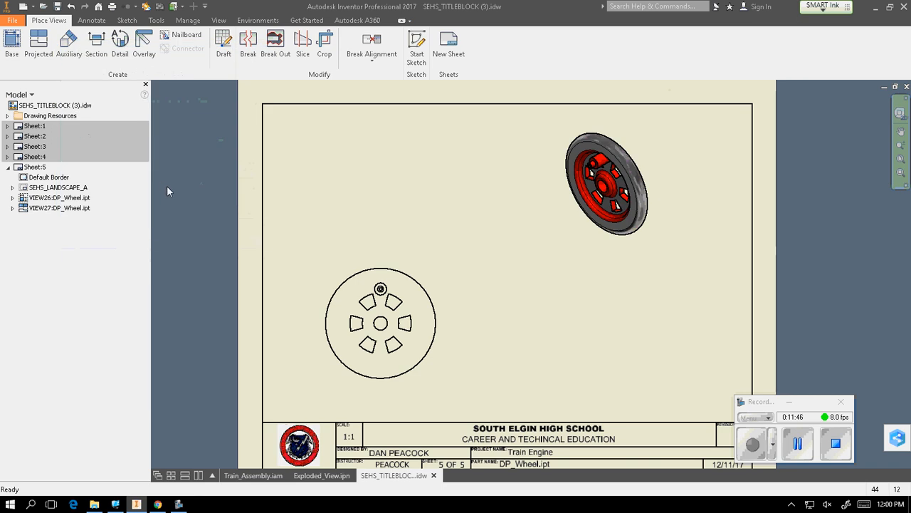
Step: Add a new sheet with date 12/11/17, the designer's name, project title Train Engine and the instructor's name, leaving the scale blank
click(440, 63)
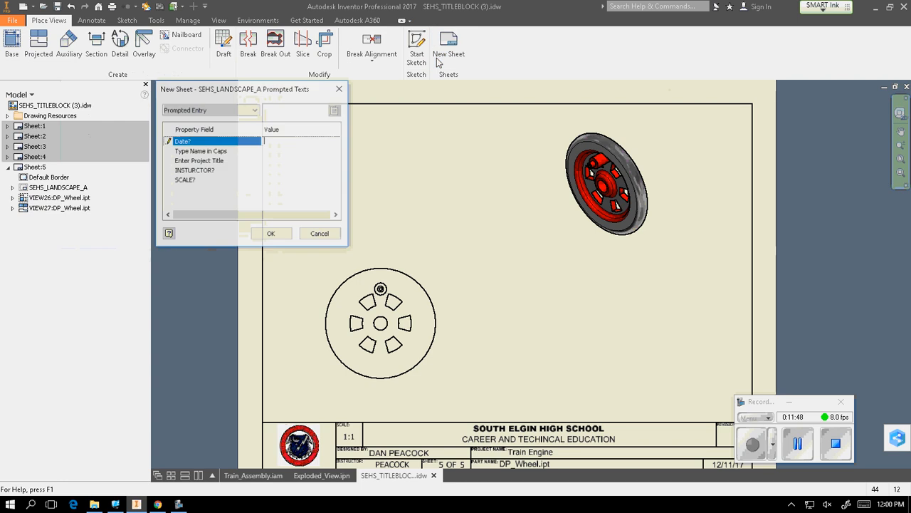
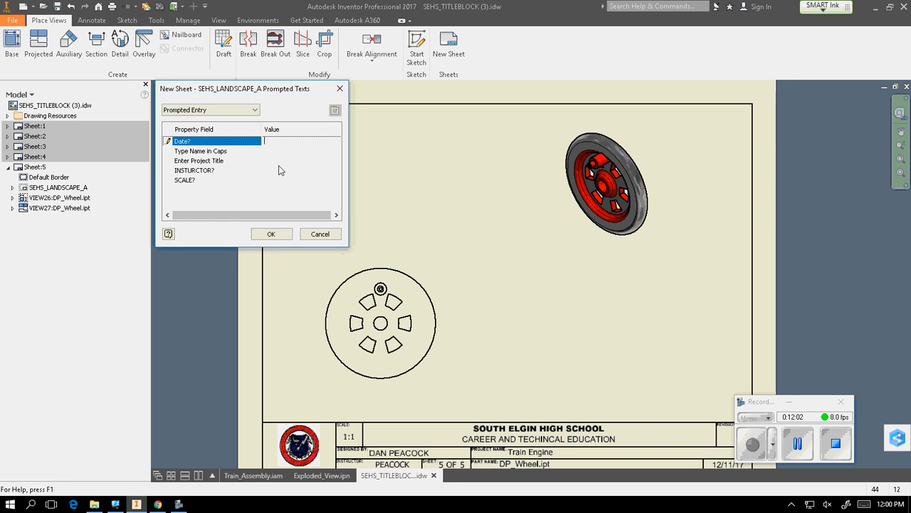
key(BackSpace)
key(BackSpace)
text(12/11/1)
click(278, 151)
text(DA)
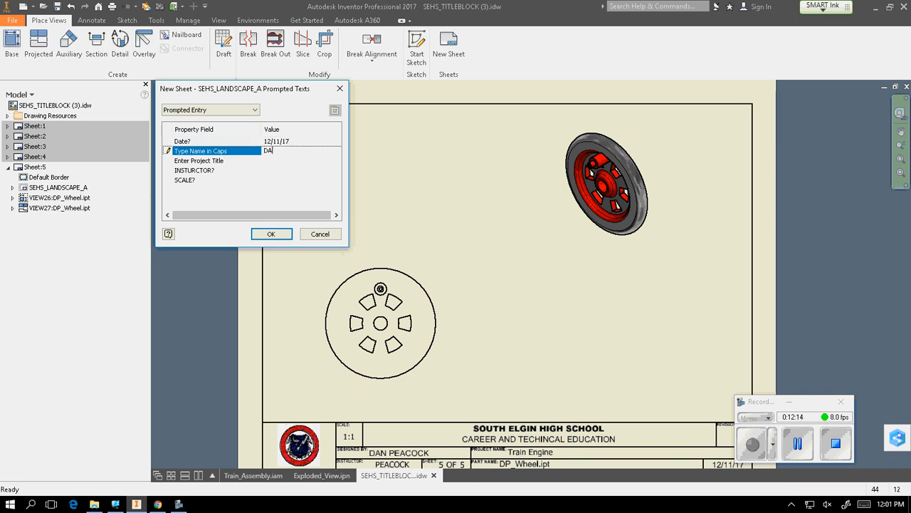
text(N PEACOCK)
click(279, 160)
text(Train )
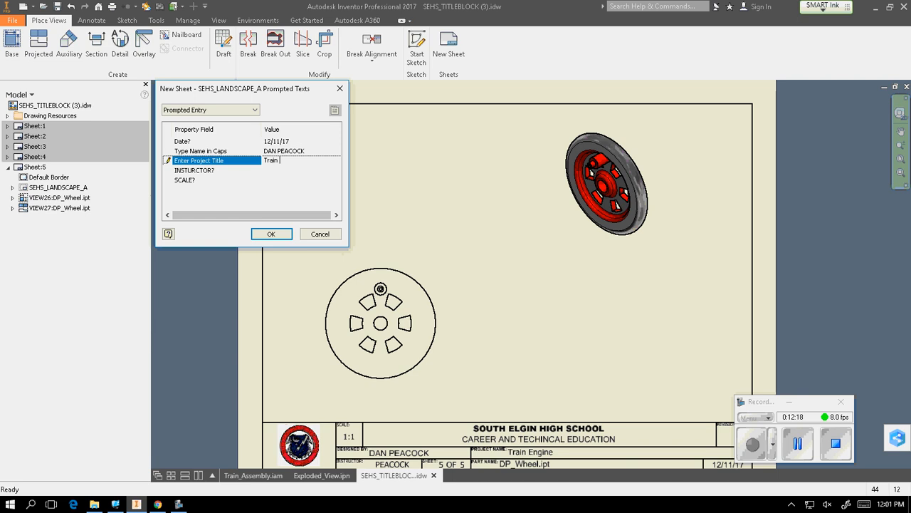
text(Engien)
click(281, 174)
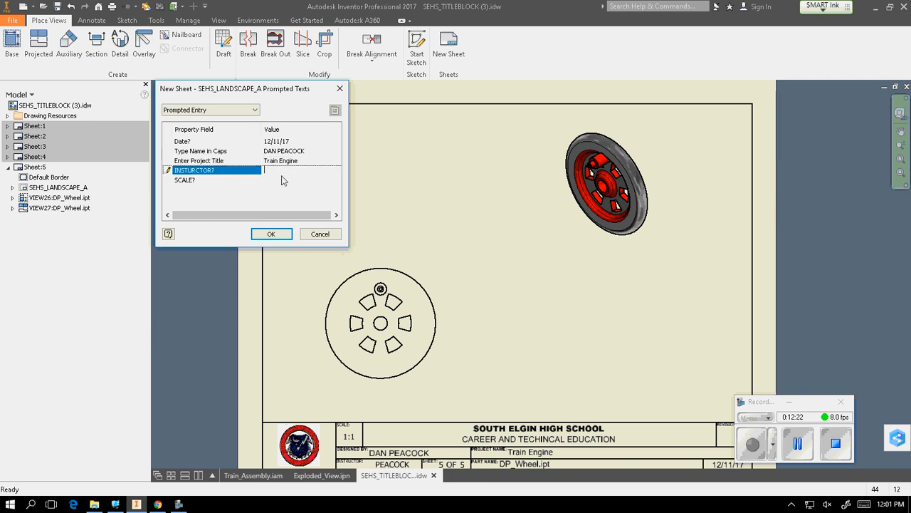
text(PEACOCK)
click(278, 180)
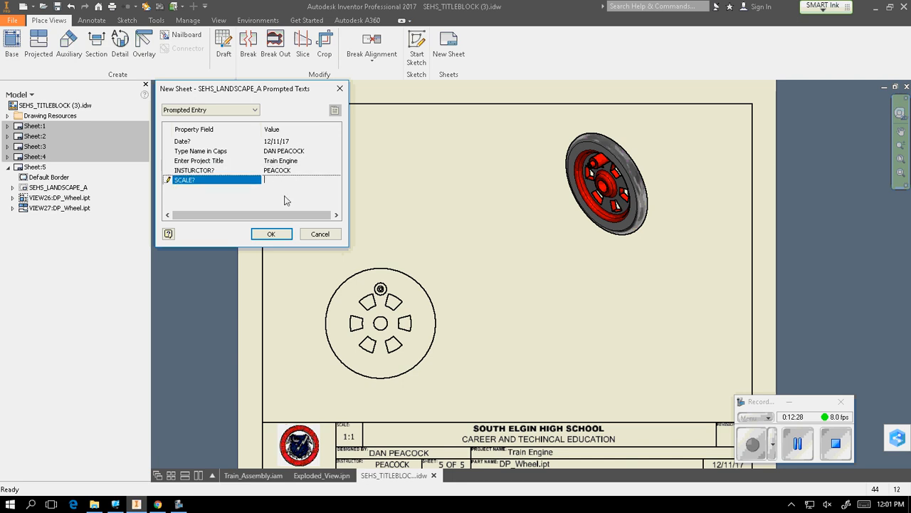
click(273, 235)
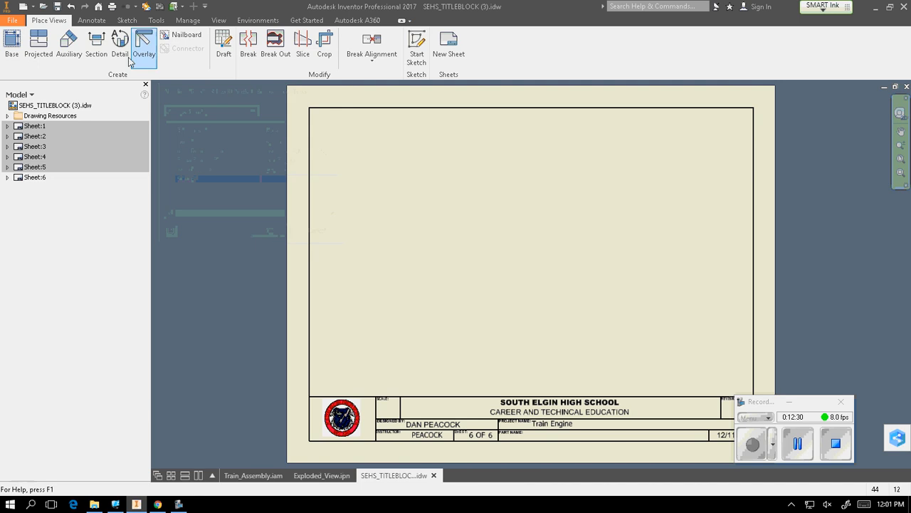
Step: Start a base view of DP_Axle_Peg.ipt on the new sheet
click(38, 43)
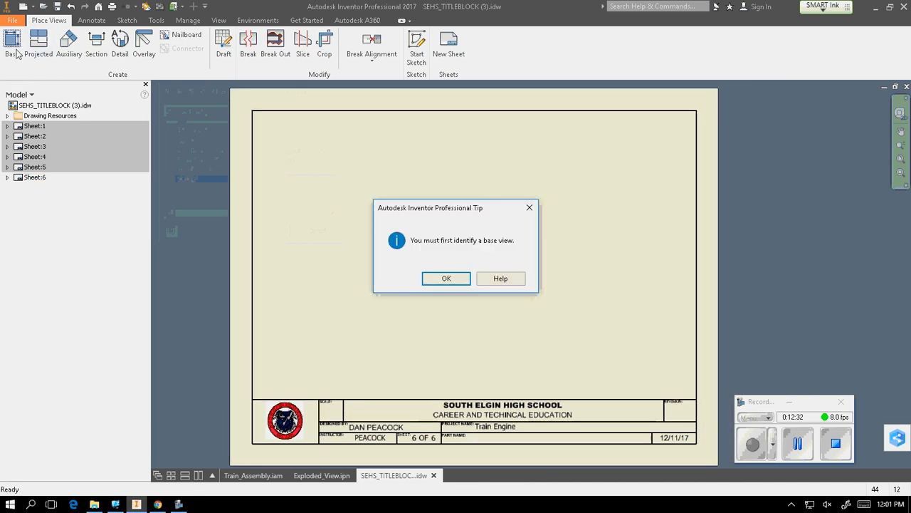
click(529, 208)
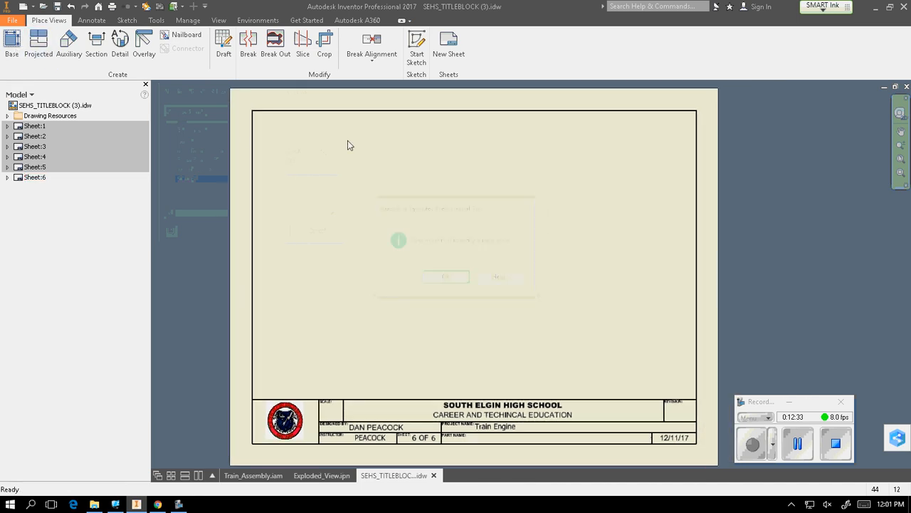
click(11, 43)
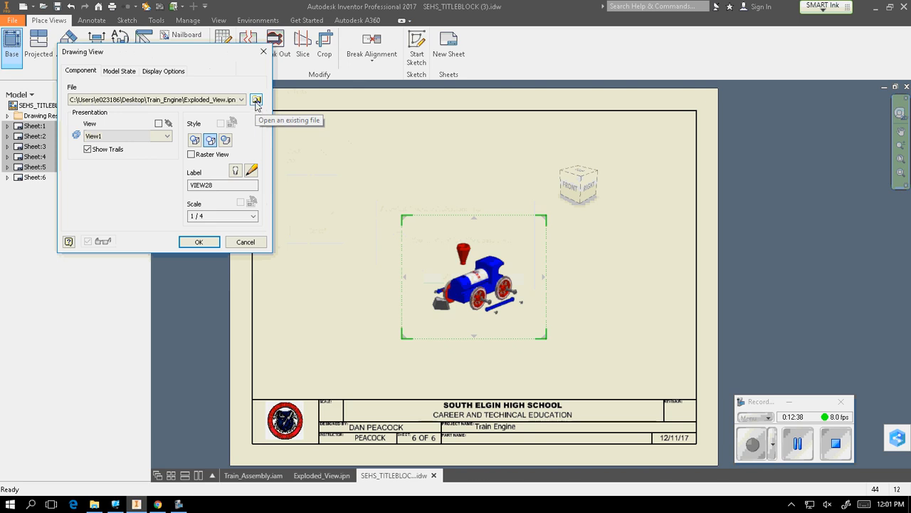
click(256, 100)
click(418, 191)
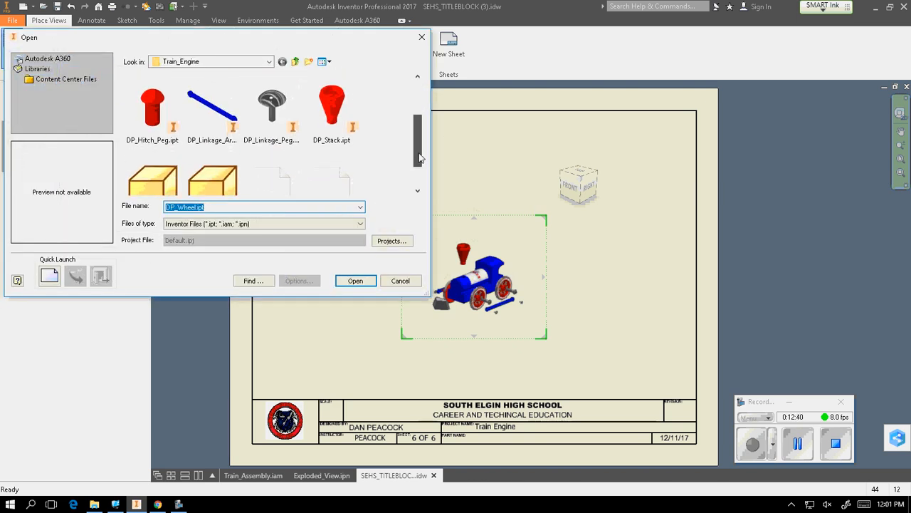
scroll(320, 142, up, 3)
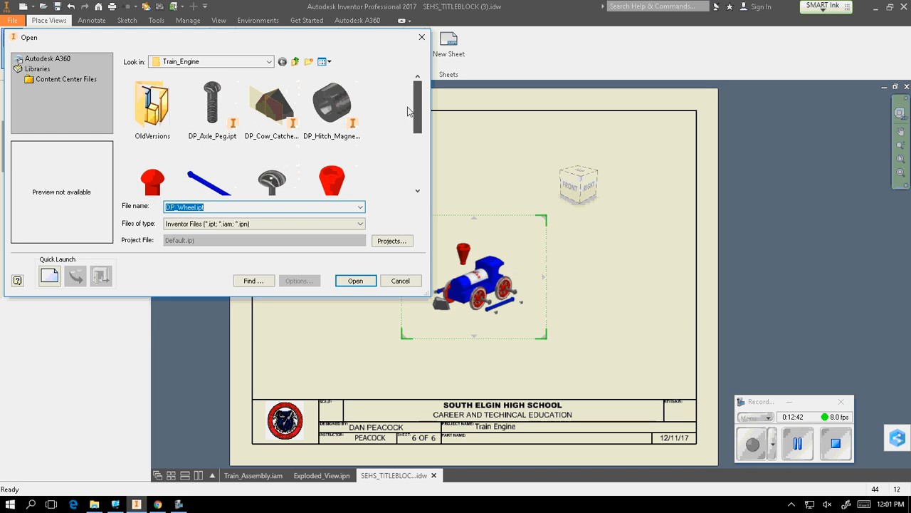
click(212, 102)
click(358, 282)
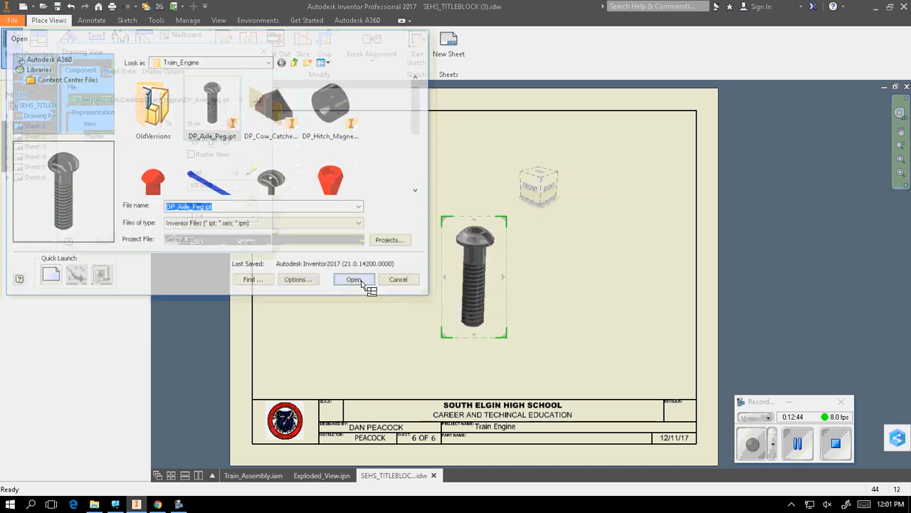
Step: Orient the axle peg's base view to the front, place it lower left, and project top and isometric views from it
click(532, 188)
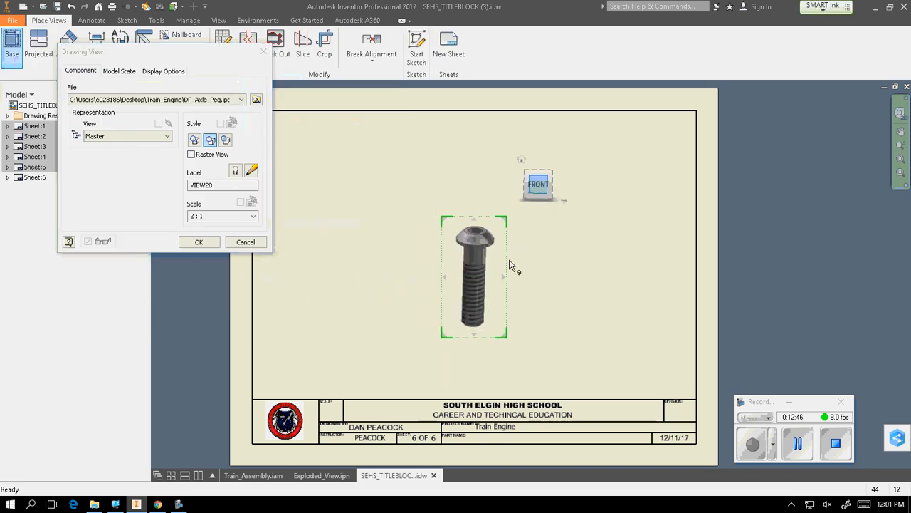
mouse_move(481, 283)
mouse_down()
mouse_move(383, 299)
mouse_move(351, 314)
mouse_move(377, 315)
mouse_up()
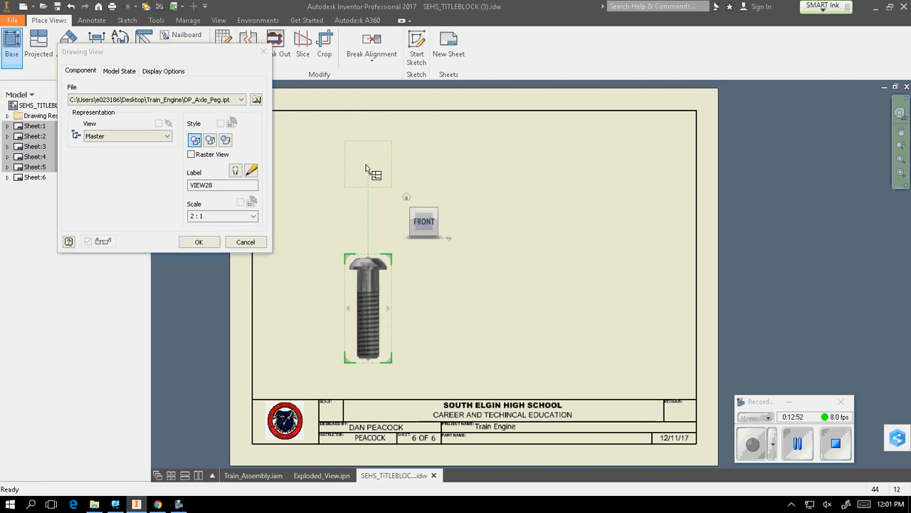
click(367, 171)
right_click(408, 206)
click(423, 212)
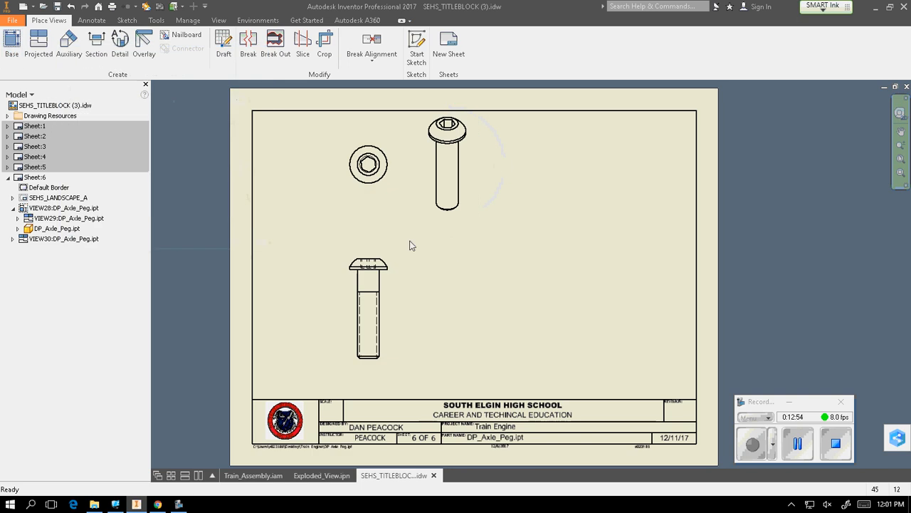
Step: Shift the axle peg's views farther left on the sheet and set its isometric view to the shaded style
drag(343, 303, 303, 304)
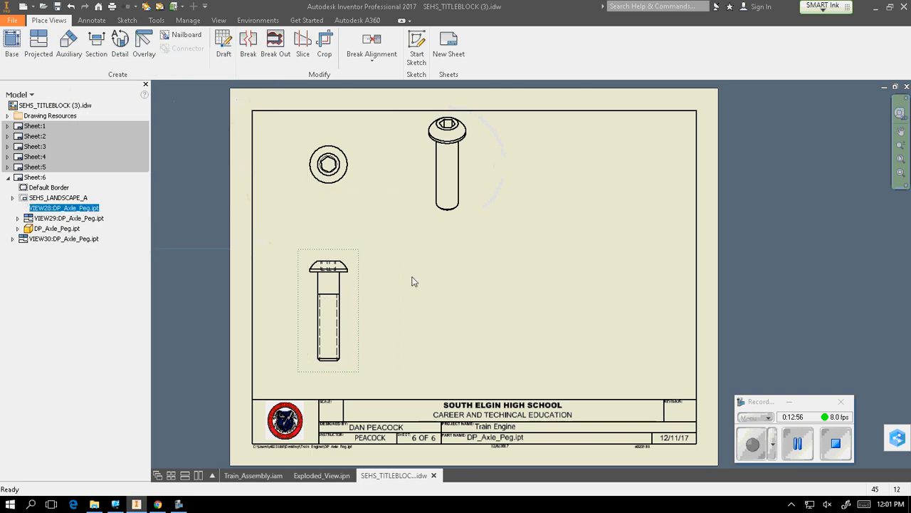
drag(418, 234, 392, 248)
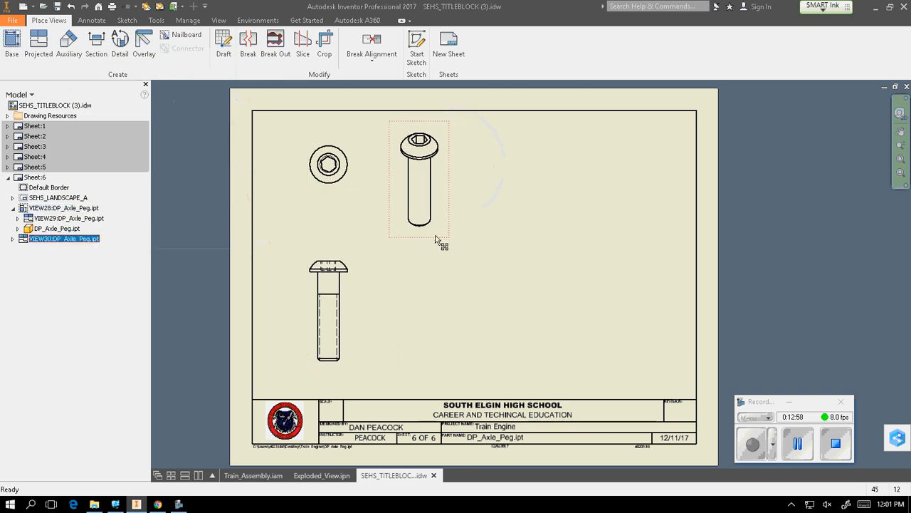
double_click(427, 237)
click(225, 140)
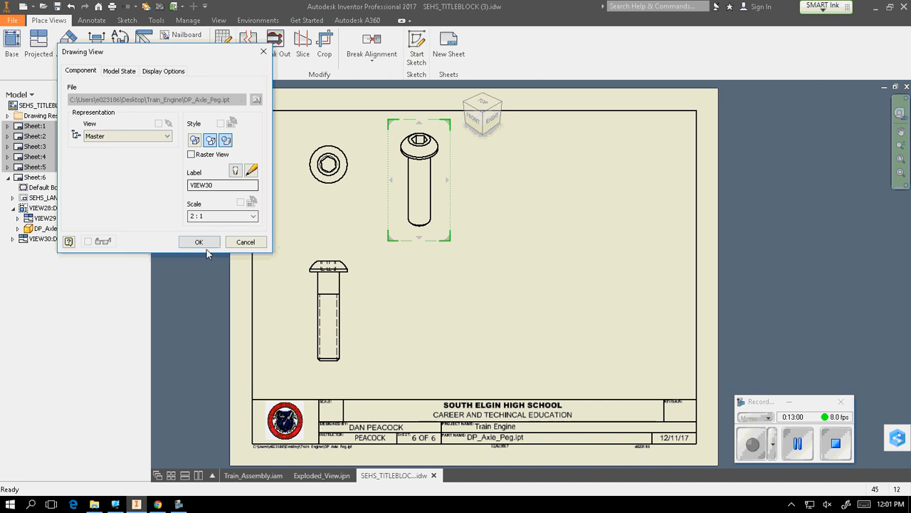
click(199, 242)
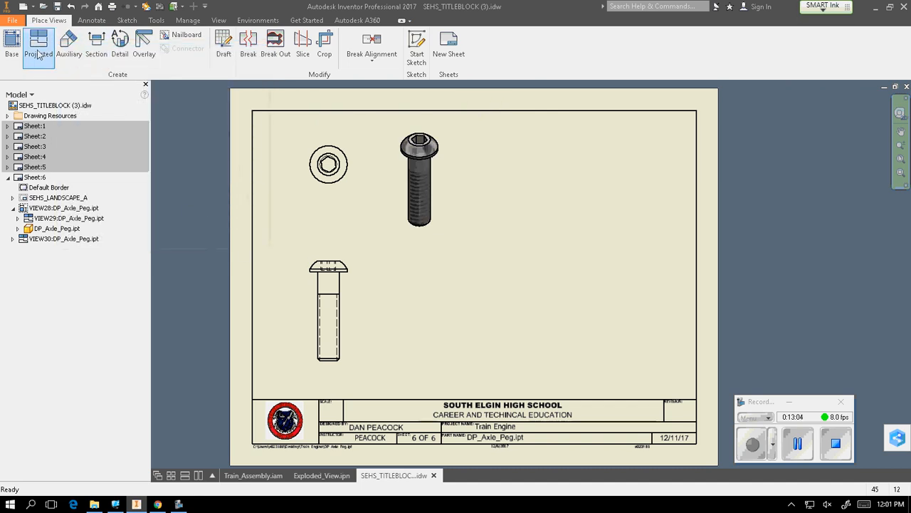
Step: Start a base view of DP_Linkage_Peg.ipt on the same sheet at a 2:1 scale
click(11, 44)
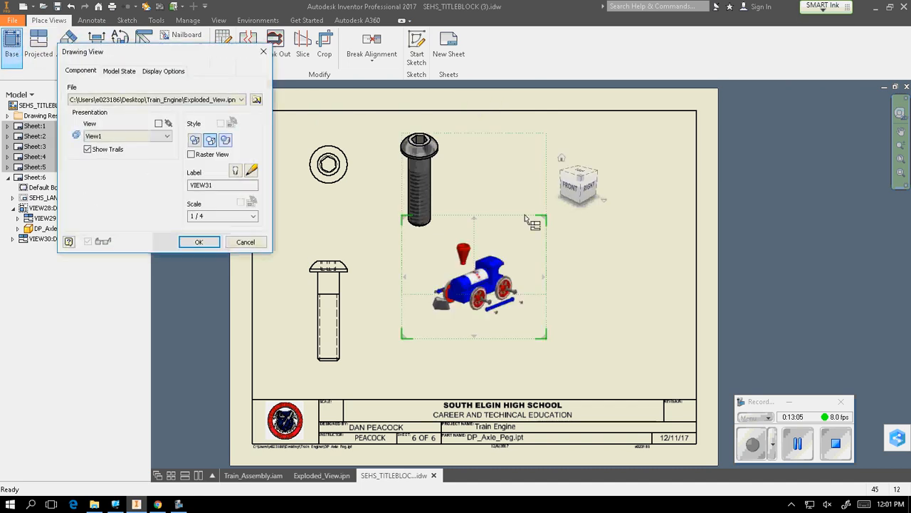
click(256, 99)
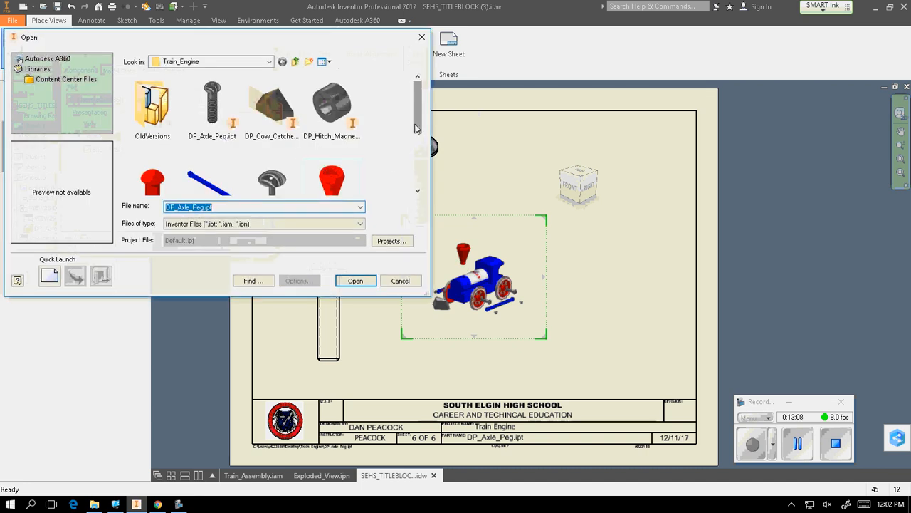
drag(418, 129, 418, 173)
click(293, 118)
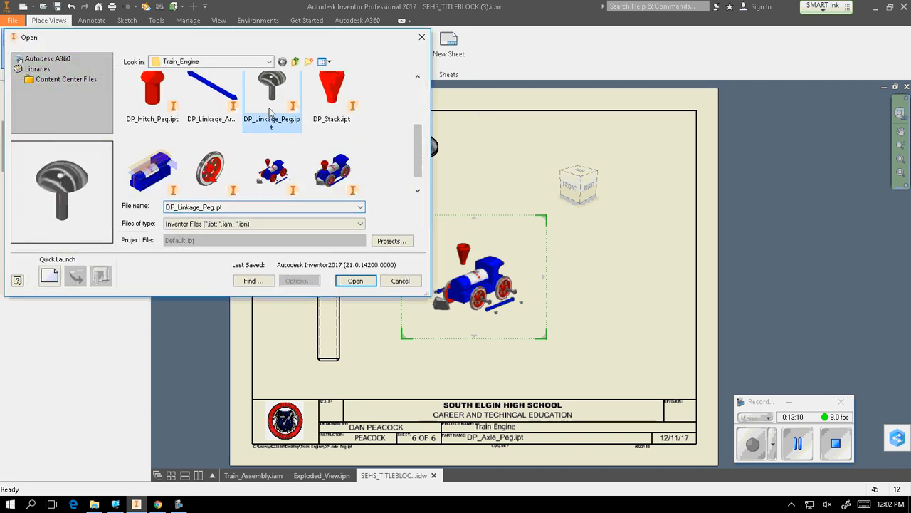
click(357, 282)
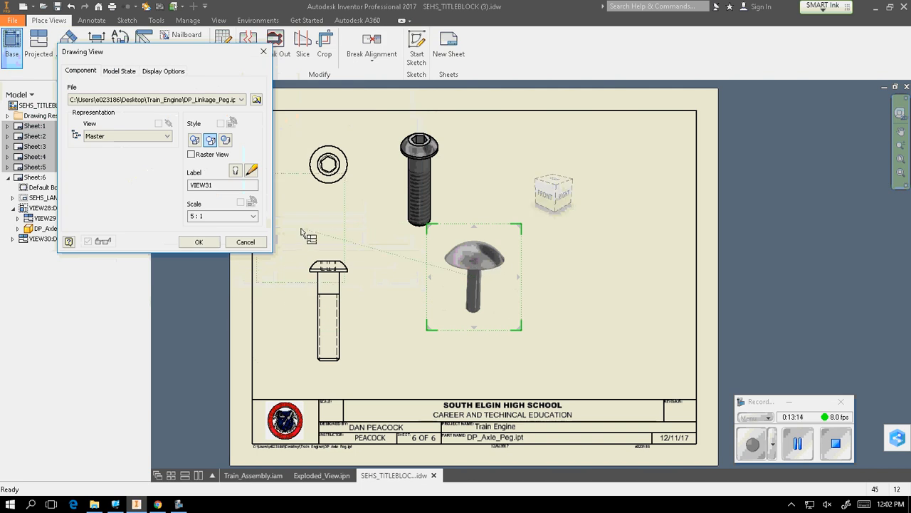
click(254, 216)
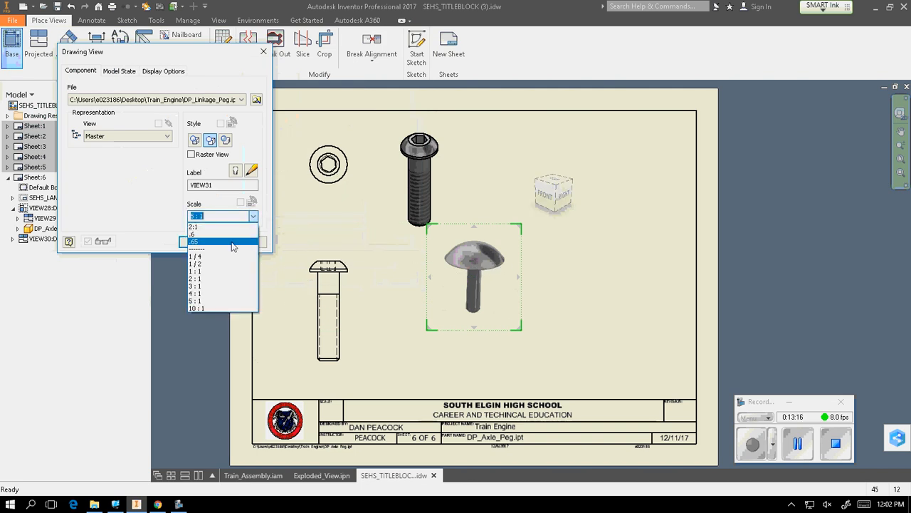
click(232, 279)
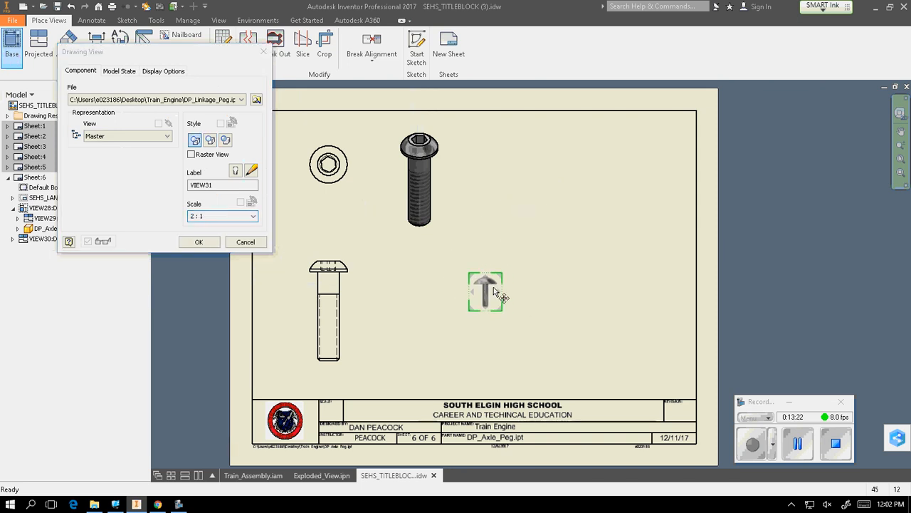
Step: Place the linkage peg's front view in the sheet's lower right area and project top and isometric views from it
click(503, 335)
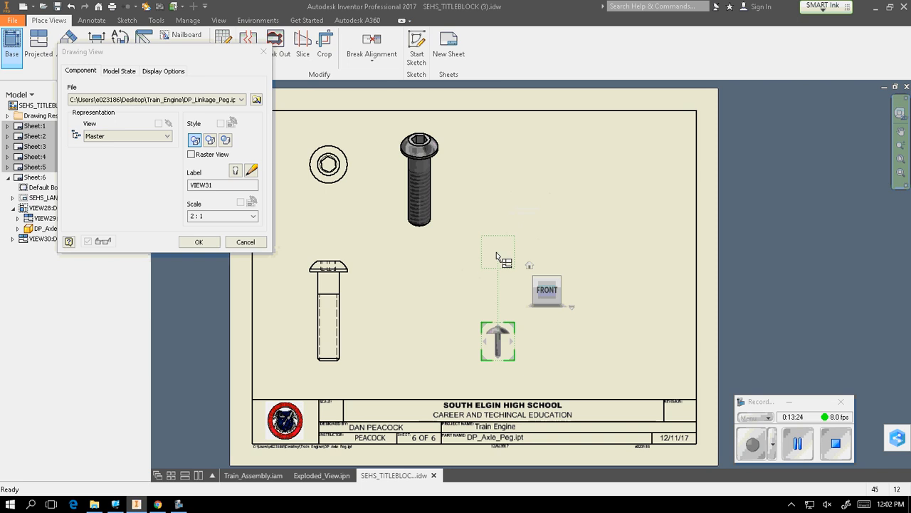
click(587, 242)
right_click(587, 241)
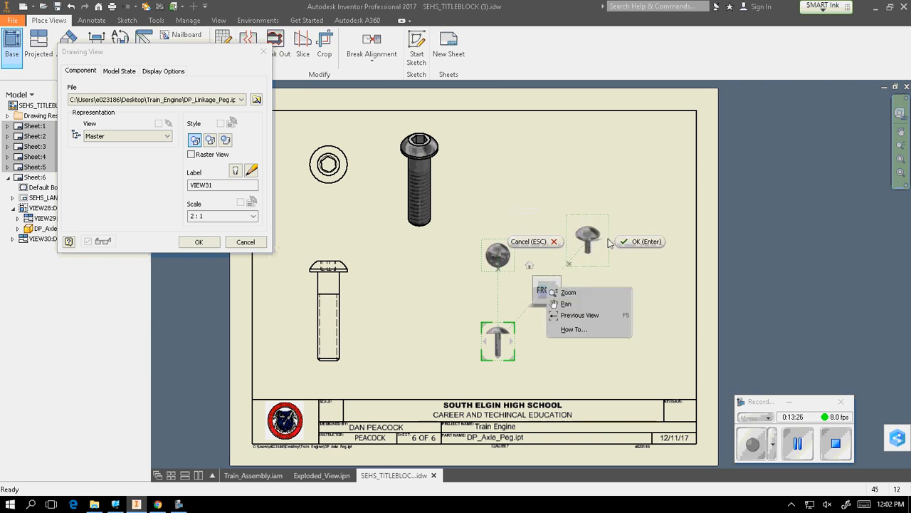
click(637, 243)
Step: Set the linkage peg's isometric view to the shaded style and shift the peg's views slightly left and down on the sheet
double_click(608, 264)
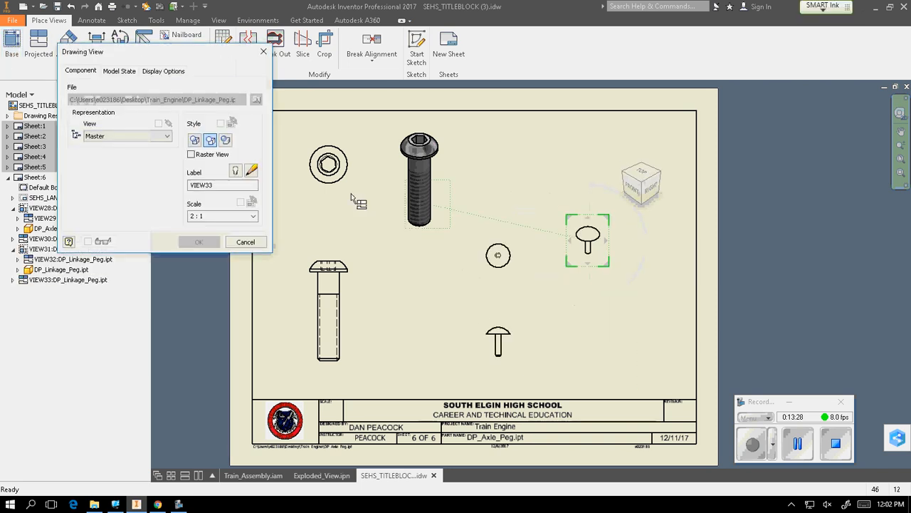
click(225, 141)
click(198, 242)
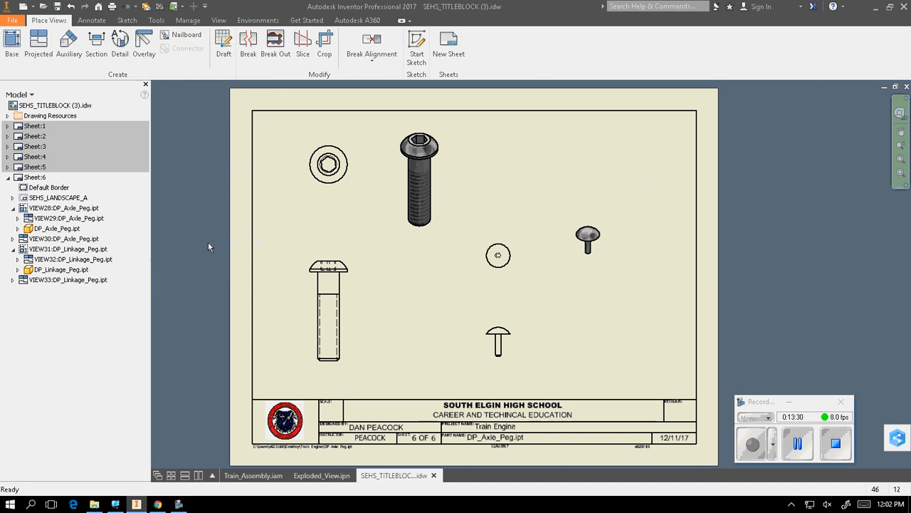
drag(471, 350, 463, 351)
click(571, 261)
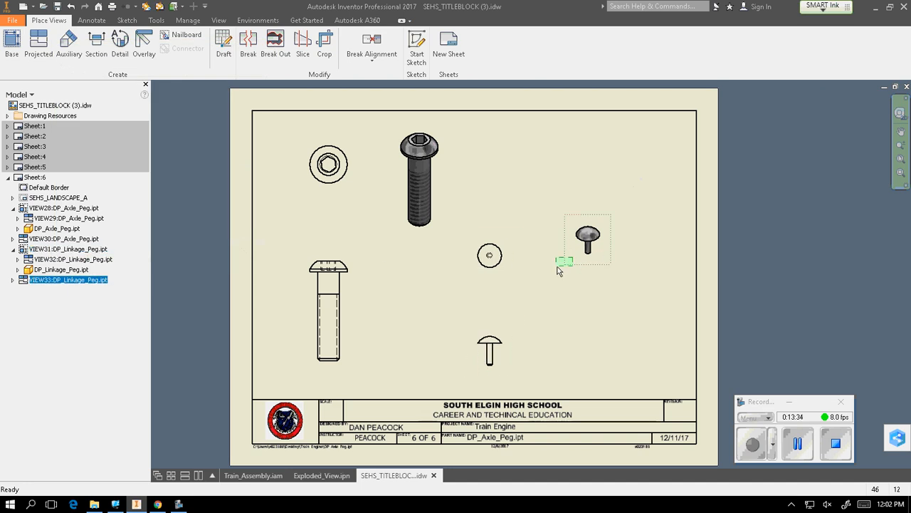
drag(576, 265, 547, 274)
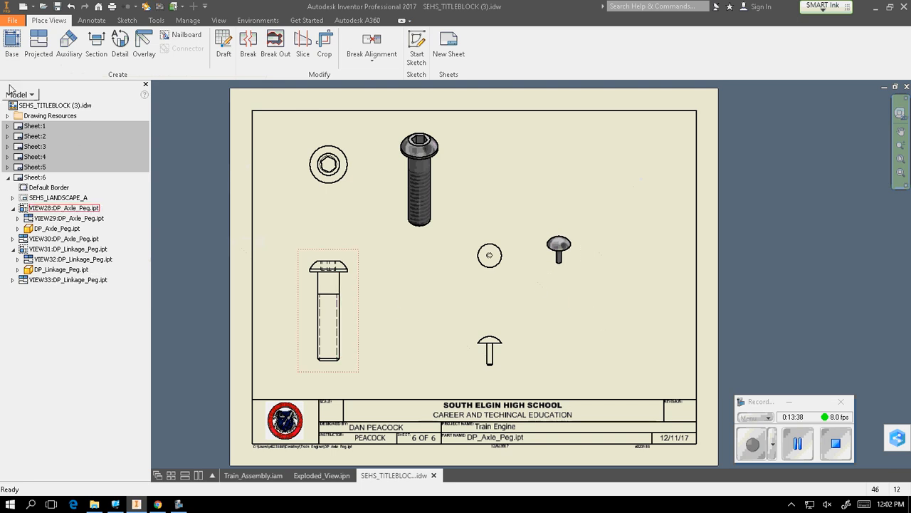
Step: Start a base view of DP_Linkage_Arm.ipt on the same sheet at a 1:1 scale
click(17, 47)
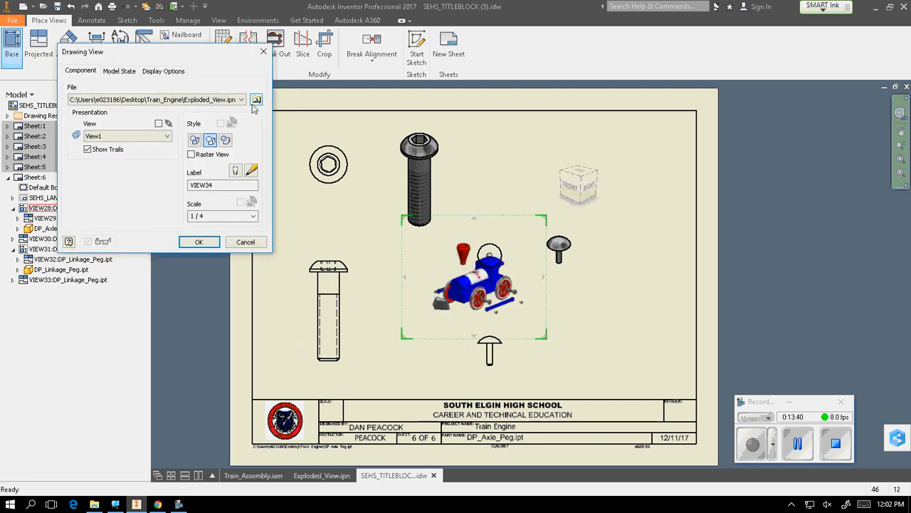
click(257, 100)
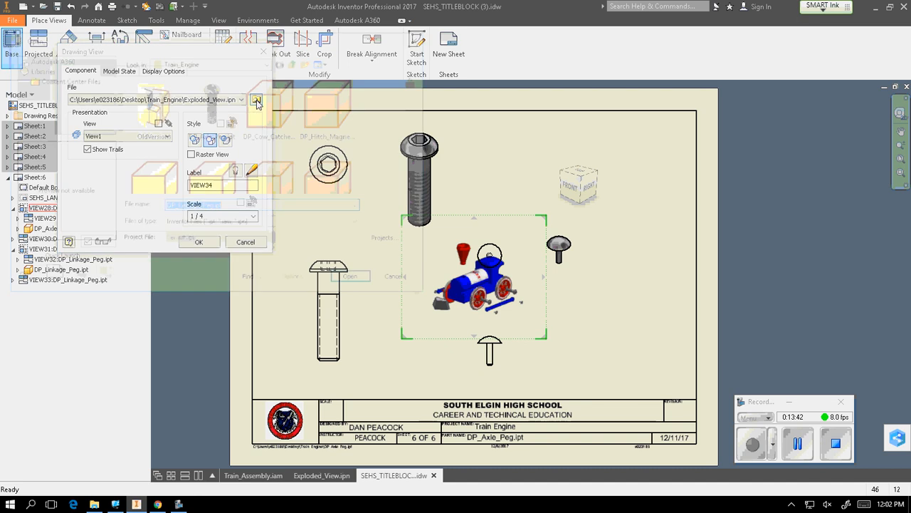
click(200, 182)
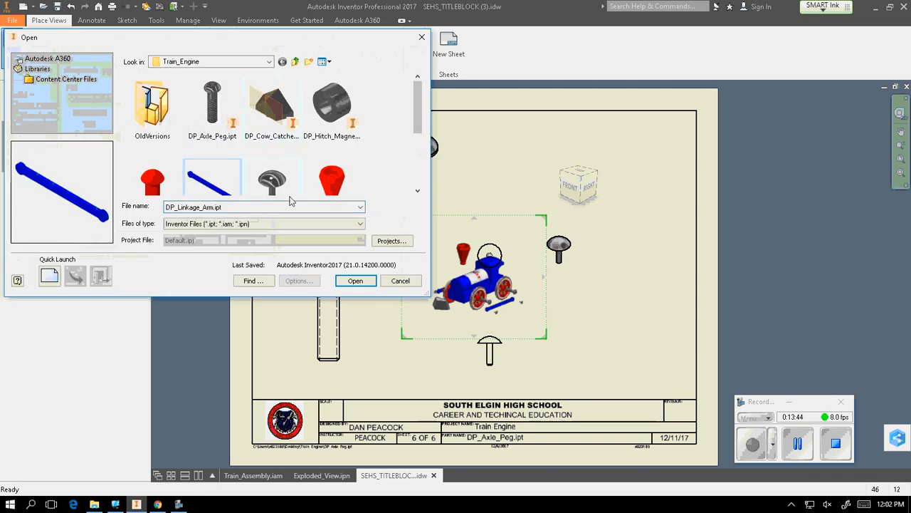
click(355, 280)
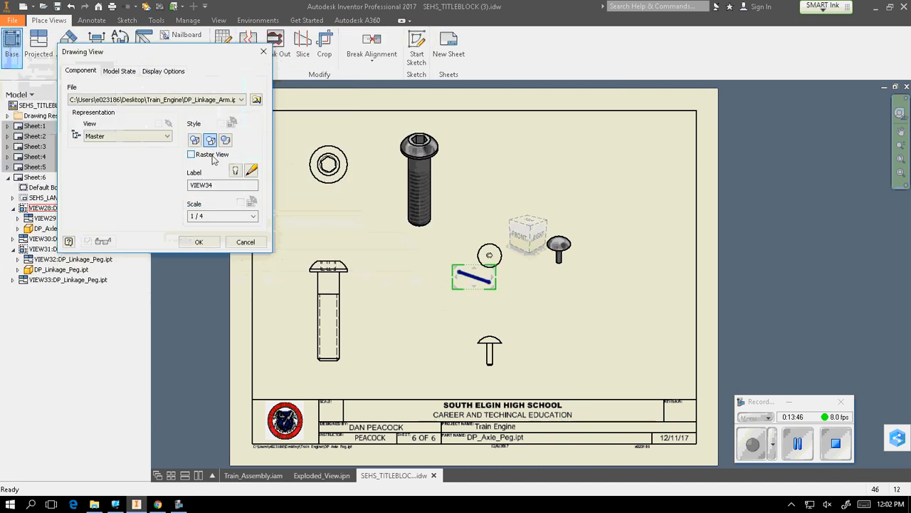
click(242, 216)
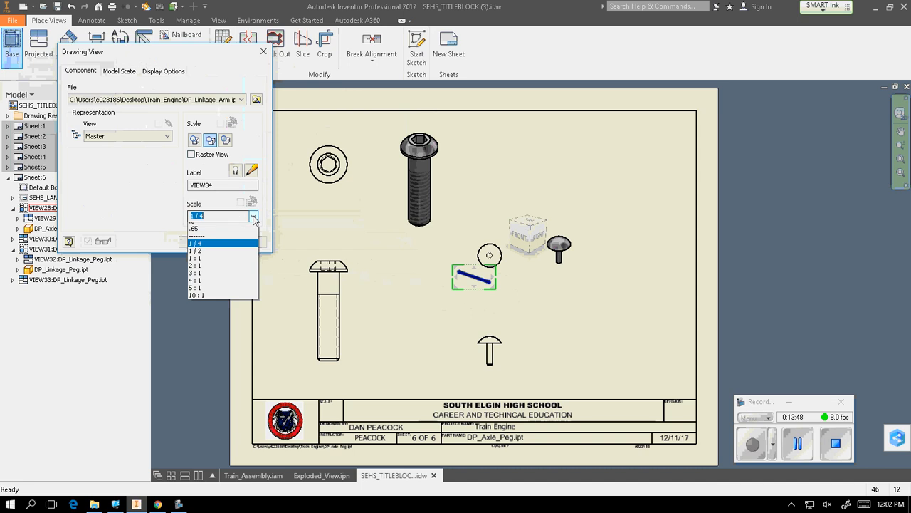
click(220, 271)
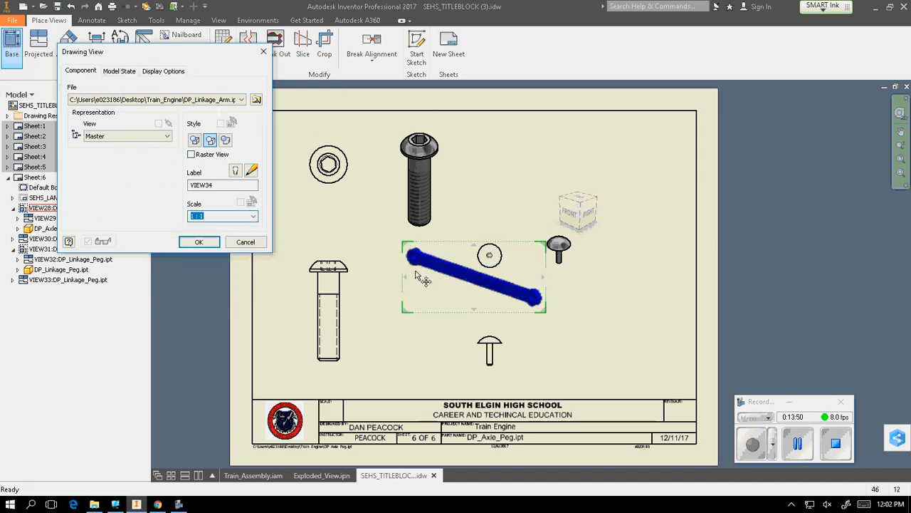
Step: Place the linkage arm's front view in the sheet's upper right area and project top and isometric views from it
mouse_move(505, 277)
mouse_down()
mouse_move(547, 205)
mouse_move(585, 208)
mouse_up()
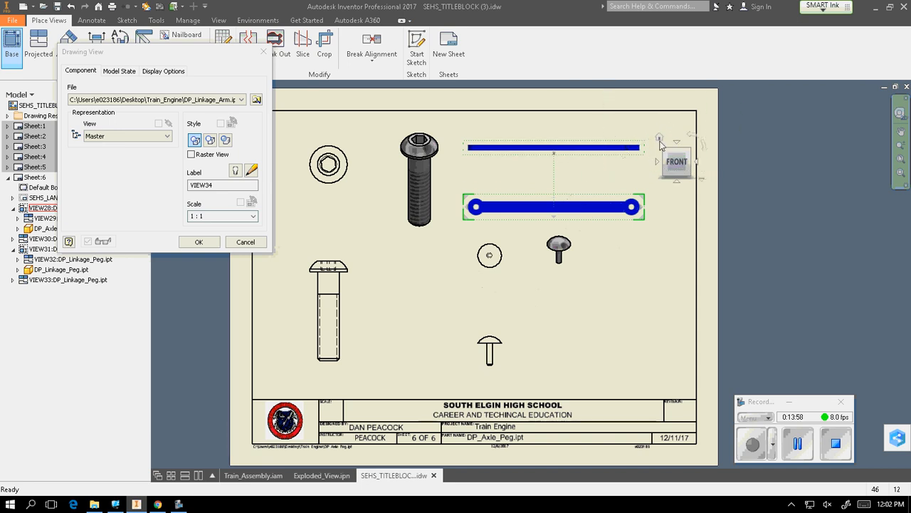
click(673, 122)
right_click(672, 123)
click(722, 122)
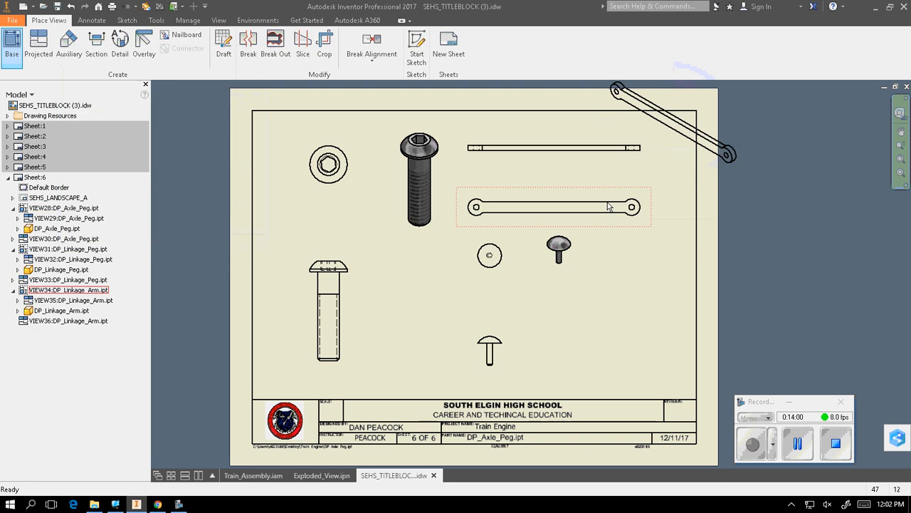
Step: Move the linkage arm's front, top and isometric views slightly down and left on the sheet
drag(586, 227, 582, 244)
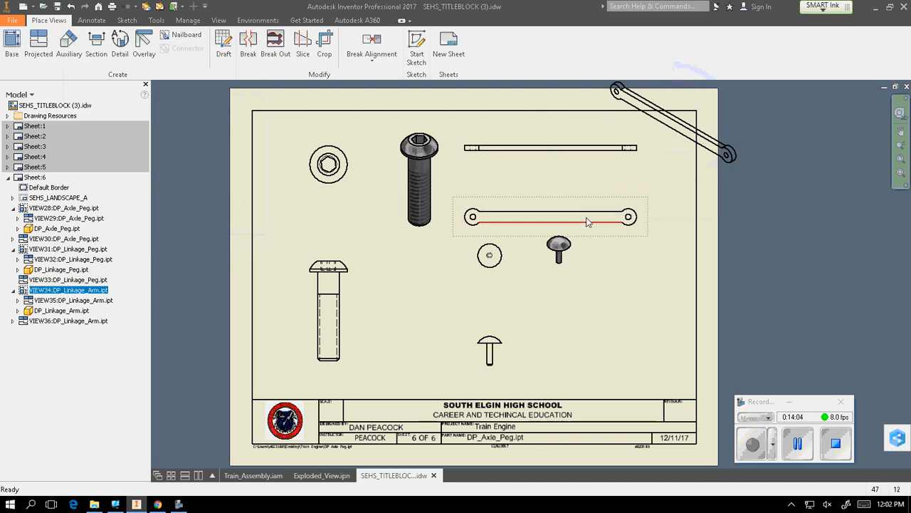
drag(569, 163, 590, 184)
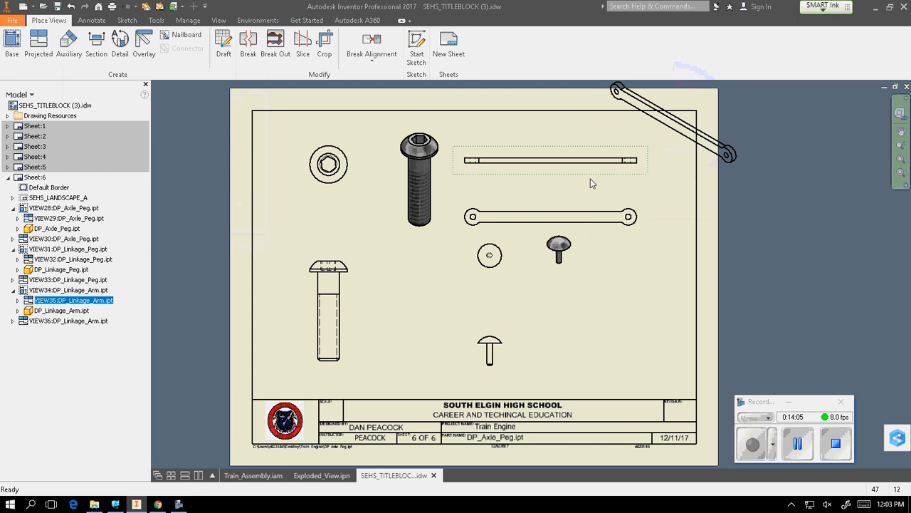
click(665, 173)
drag(657, 175, 652, 187)
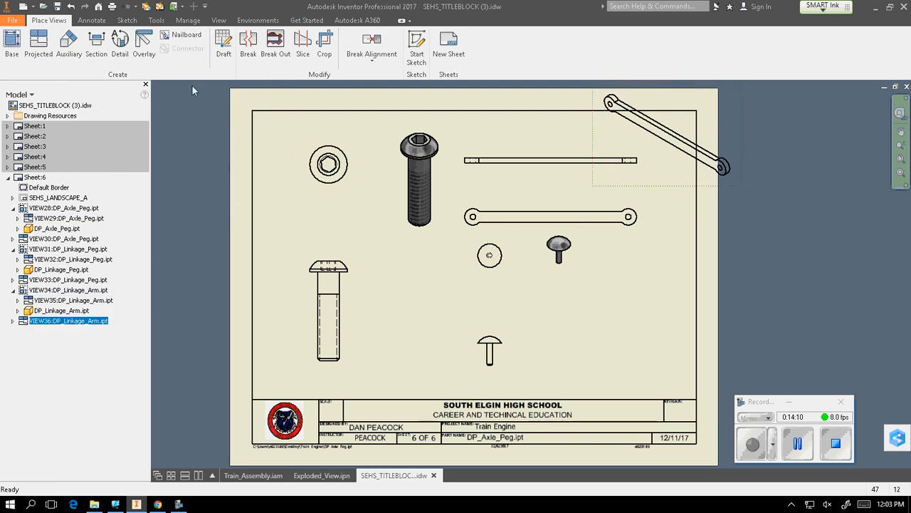
click(249, 55)
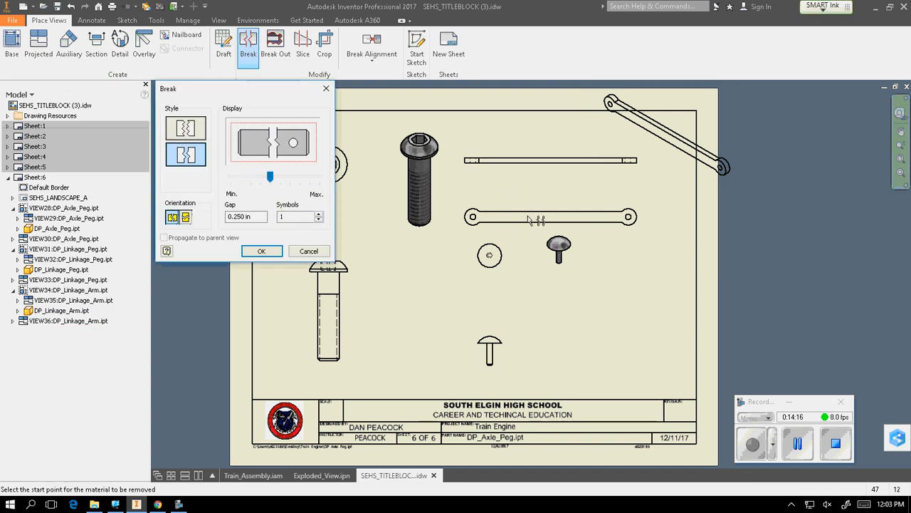
click(492, 215)
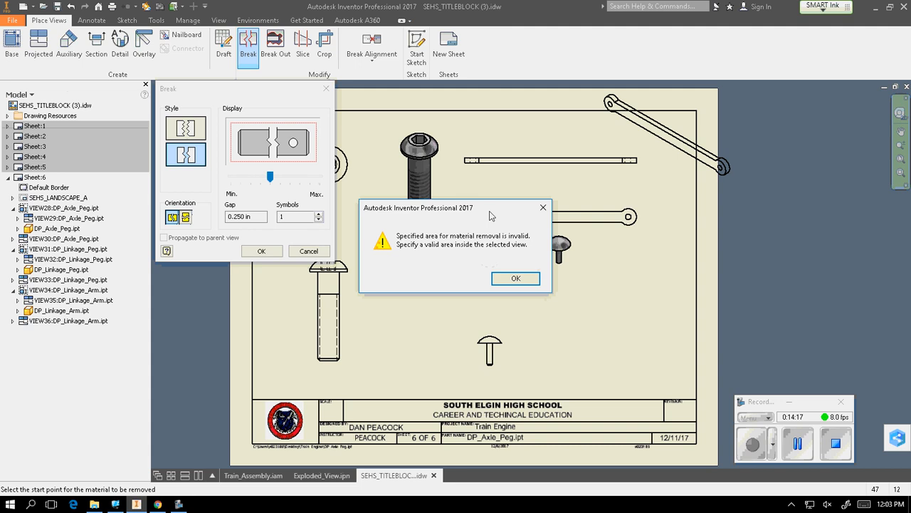
click(543, 210)
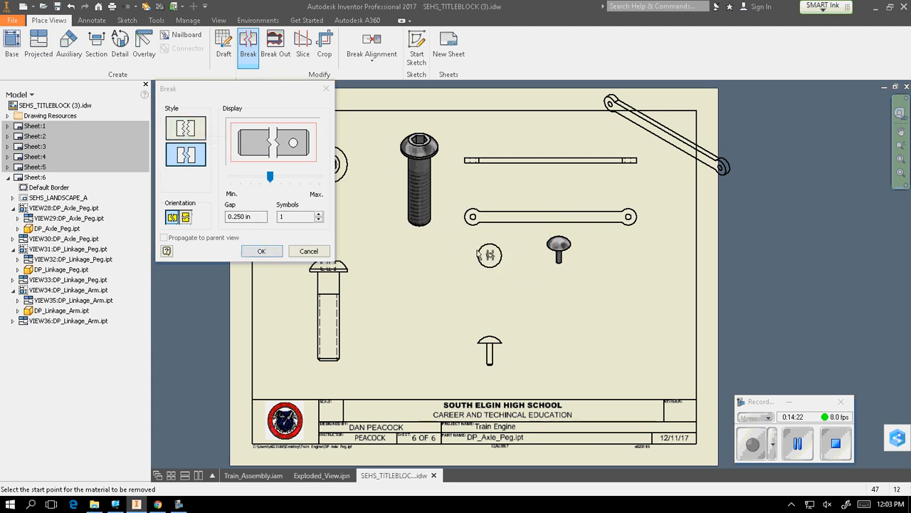
click(520, 223)
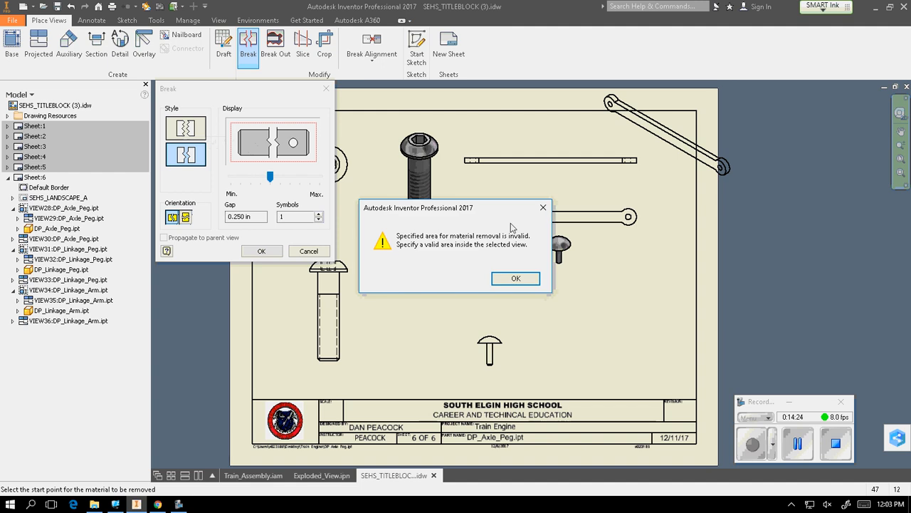
click(542, 206)
click(520, 213)
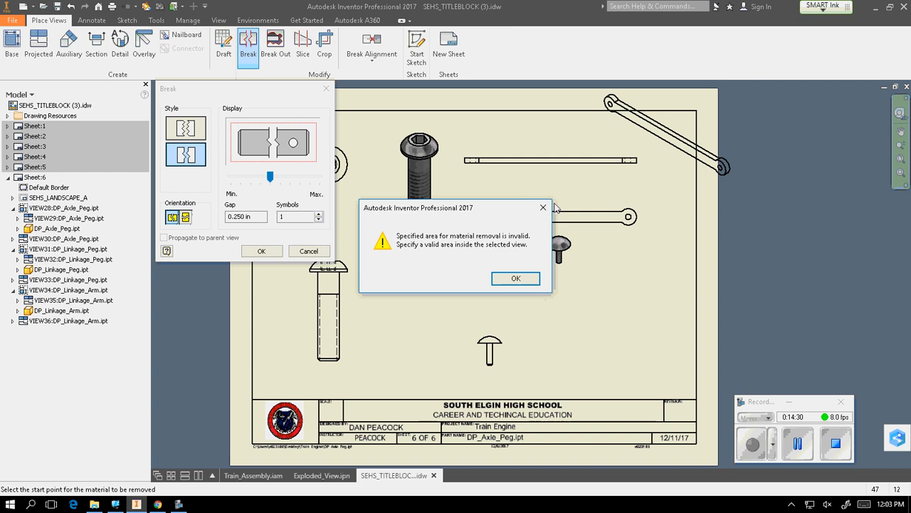
click(545, 208)
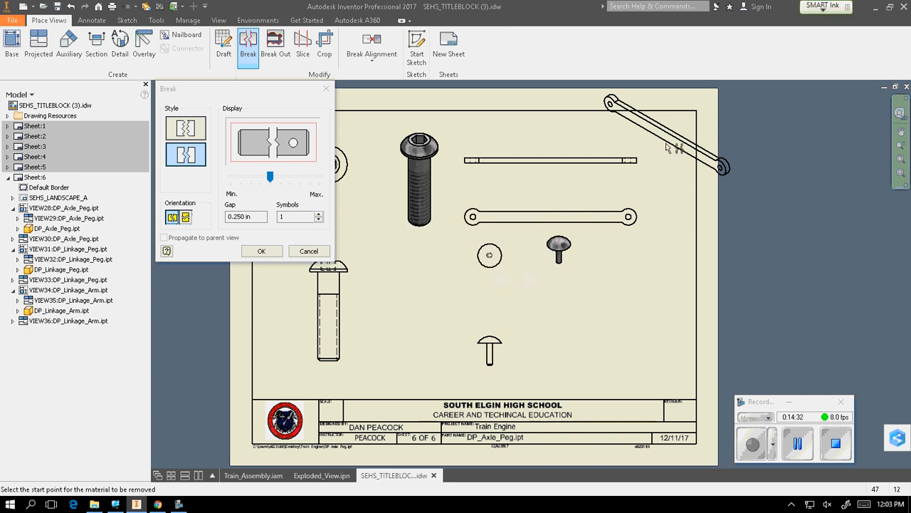
click(532, 164)
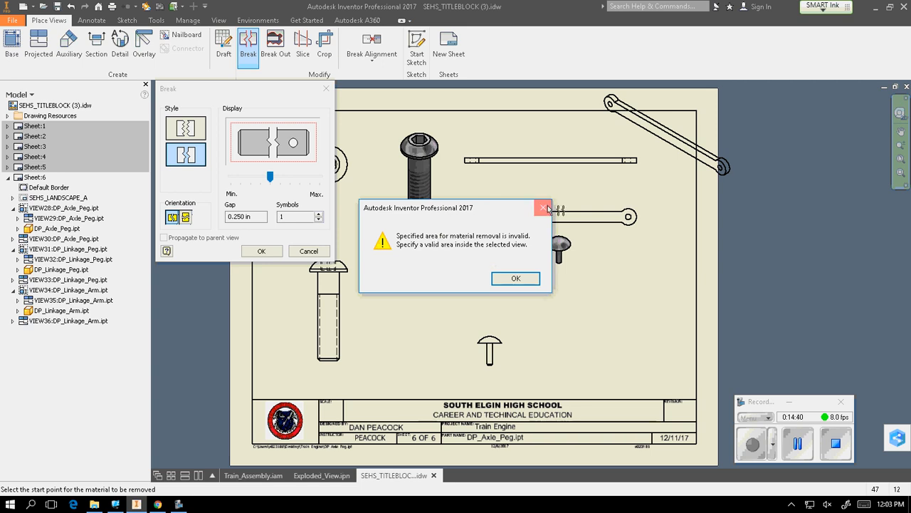
click(542, 207)
click(528, 224)
click(541, 207)
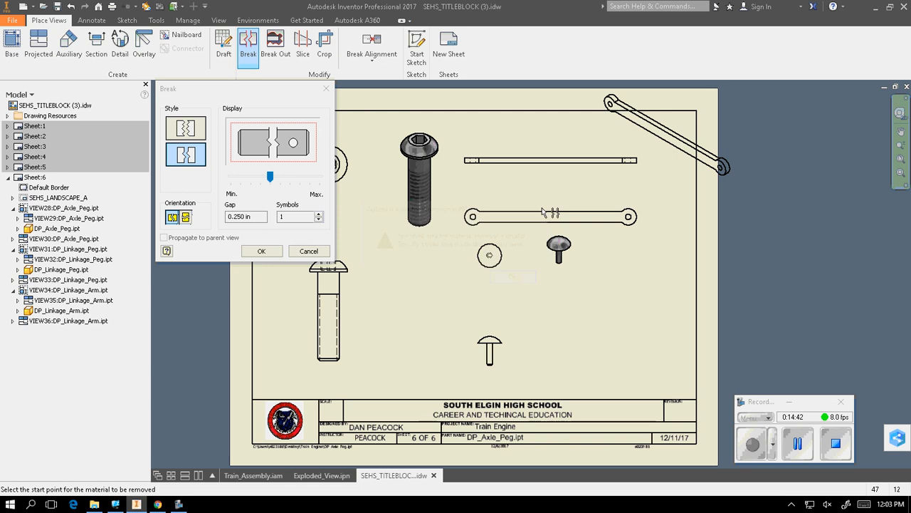
scroll(541, 217, down, 5)
scroll(541, 215, up, 8)
click(503, 216)
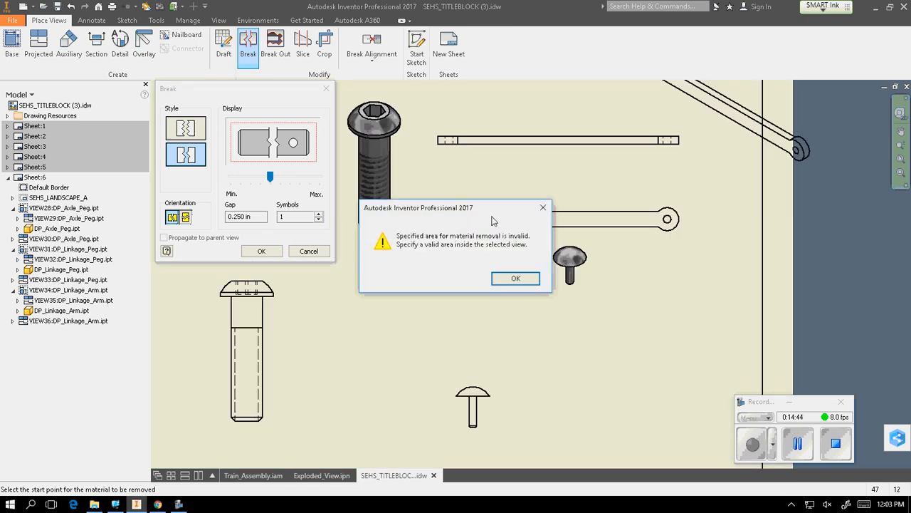
click(542, 207)
right_click(510, 225)
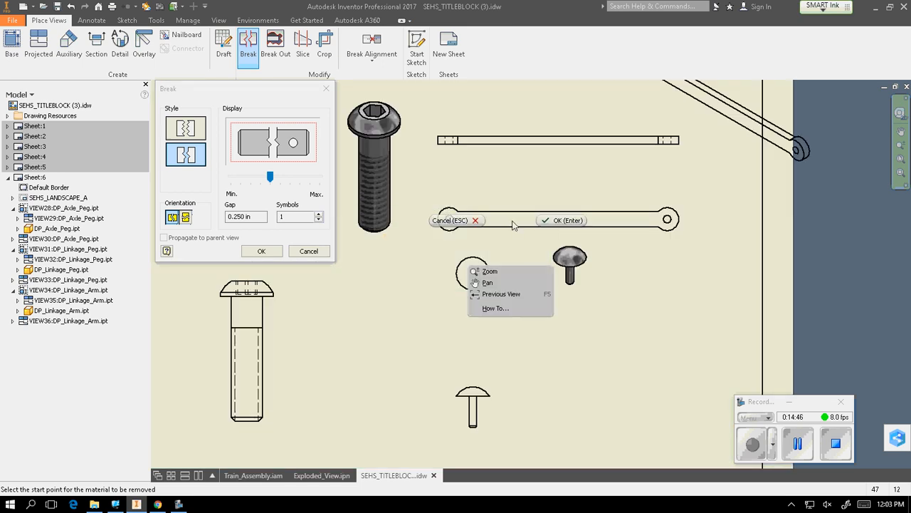
click(488, 184)
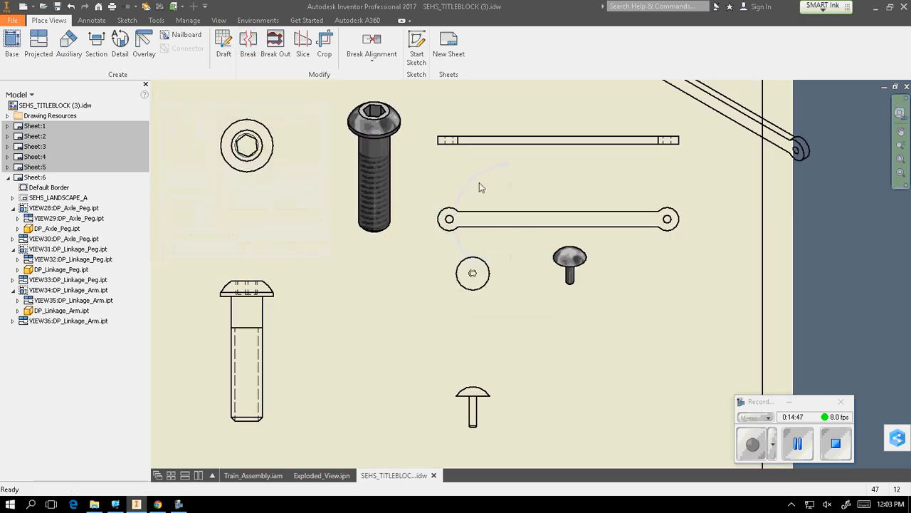
Step: Break the linkage arm's front view horizontally with a 0.250 in gap, removing the long middle section between its two rounded ends
click(253, 53)
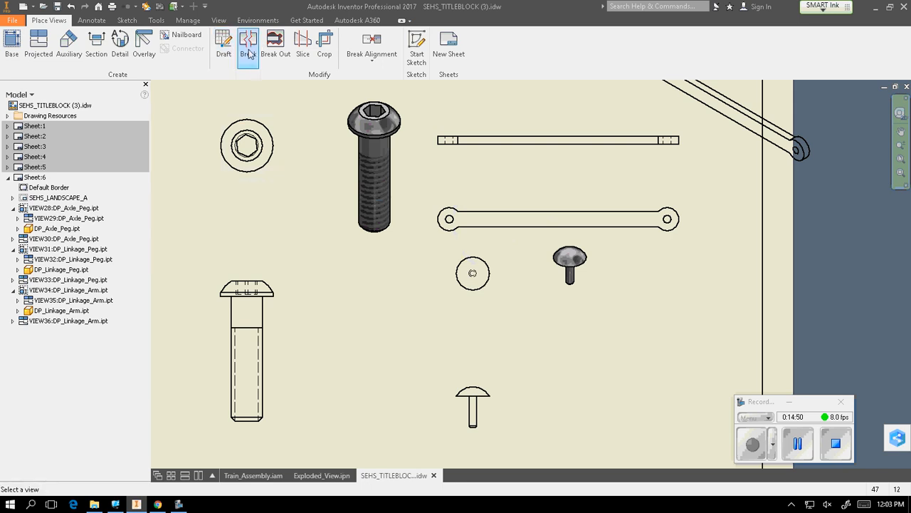
scroll(308, 142, down, 4)
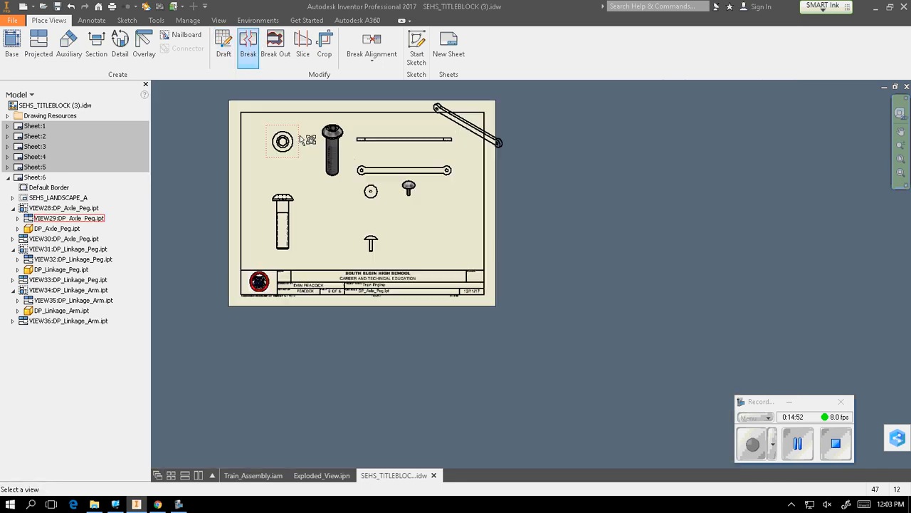
scroll(283, 101, up, 3)
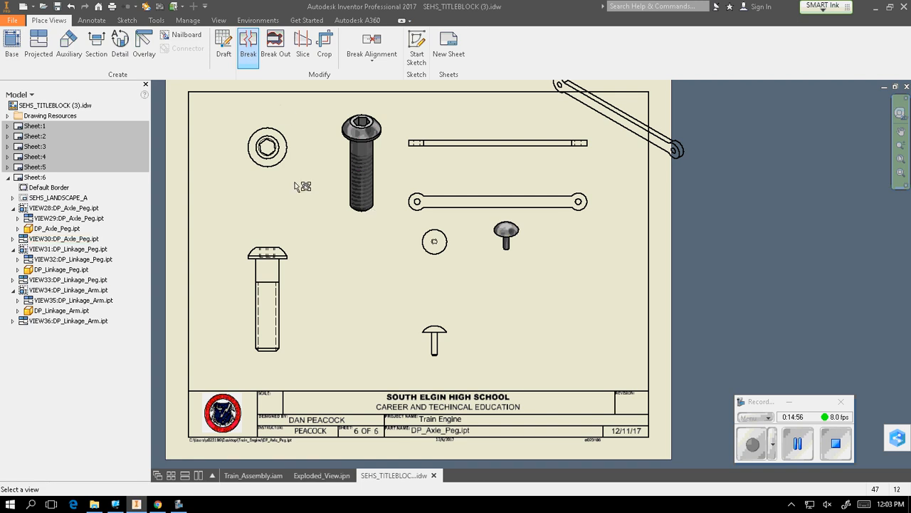
click(470, 205)
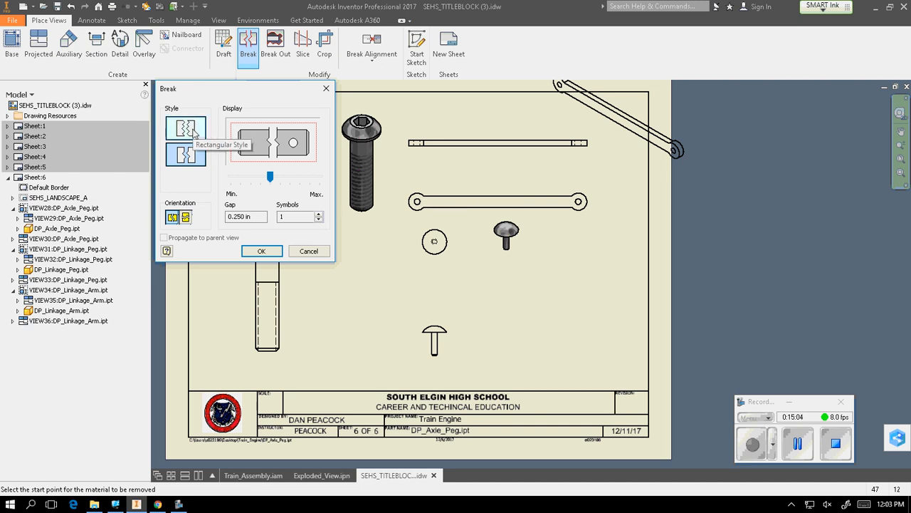
click(443, 208)
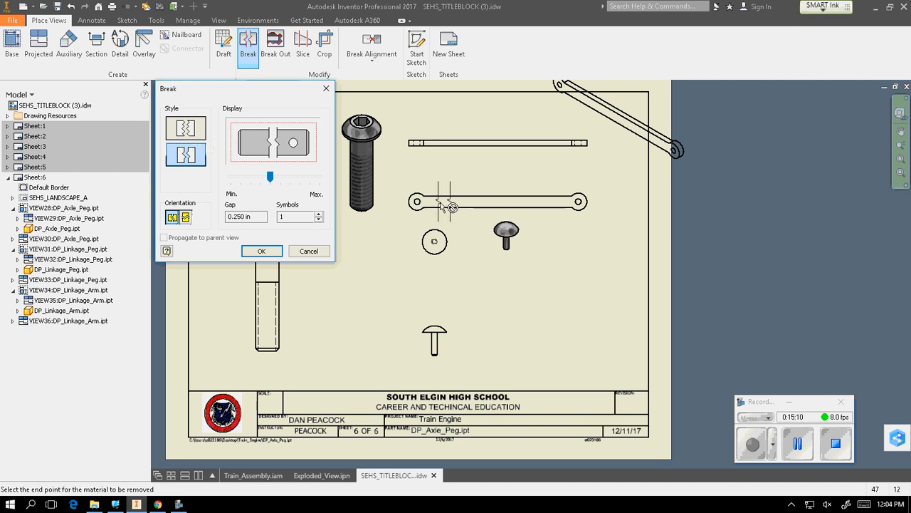
click(563, 207)
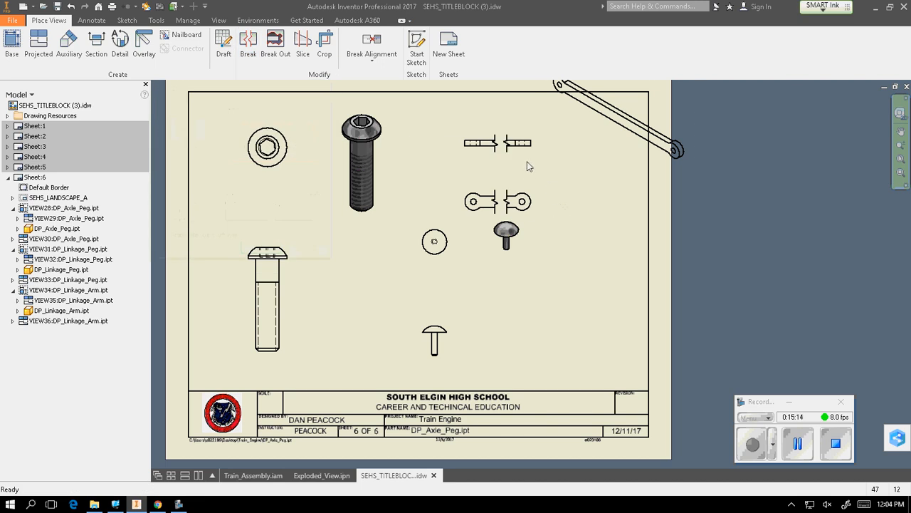
Step: Shift the linkage arm's broken front and top views farther left on the sheet
middle_drag(528, 167, 491, 178)
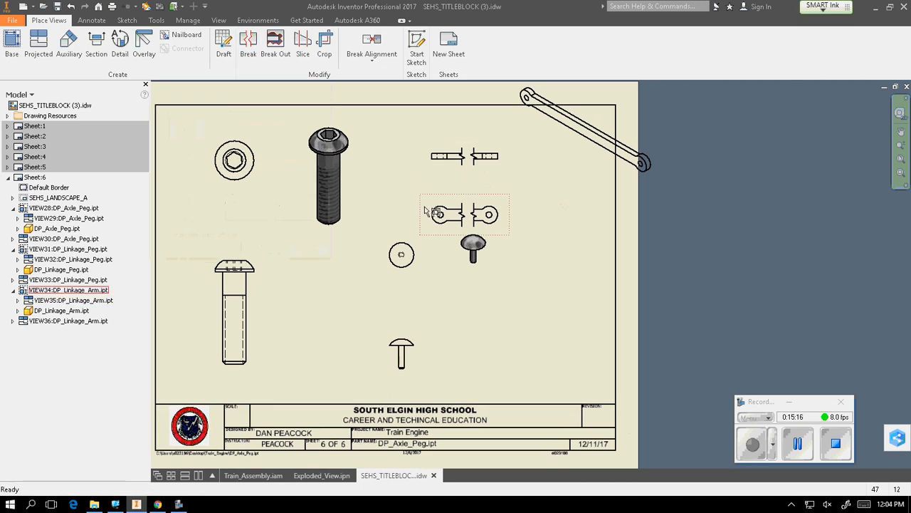
drag(426, 204, 405, 204)
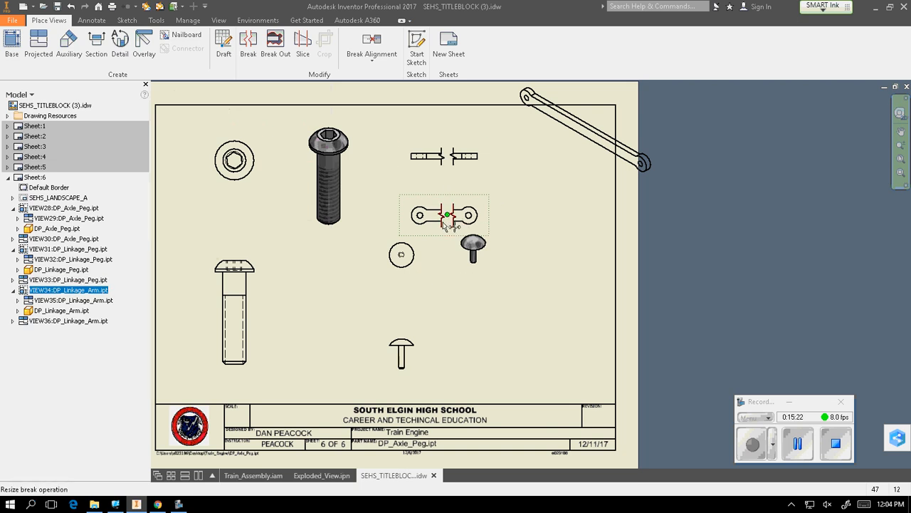
drag(447, 215, 433, 215)
Step: Delete the linkage arm's unbroken isometric view that extends past the sheet border
right_click(569, 151)
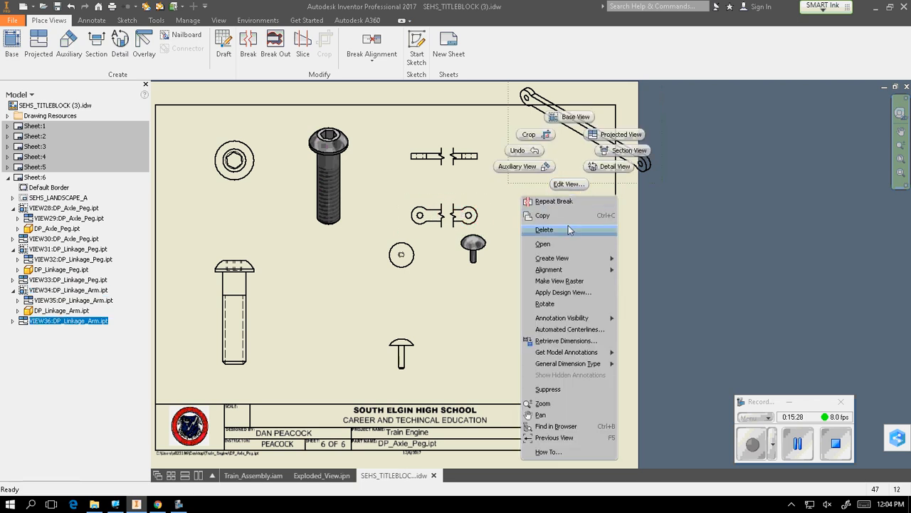
click(569, 229)
click(436, 278)
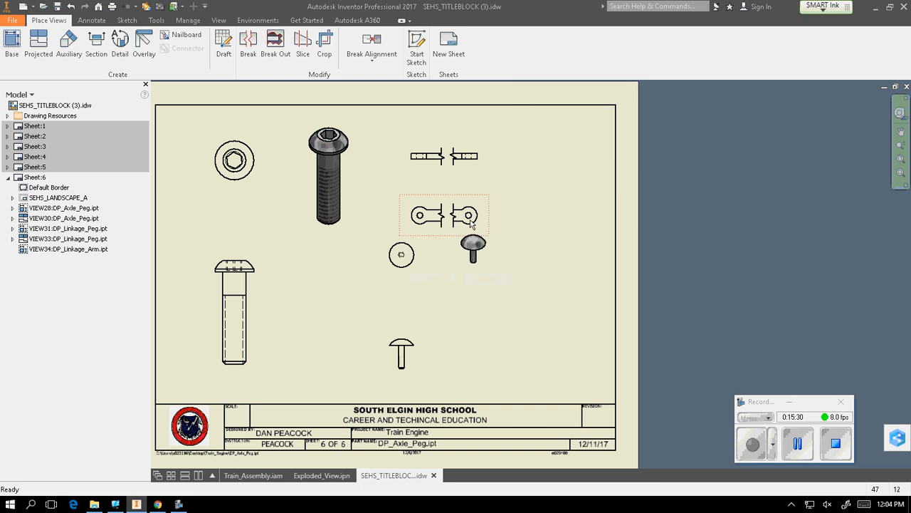
Step: Project an isometric view from the linkage arm's broken front view into the sheet's upper right corner
right_click(470, 224)
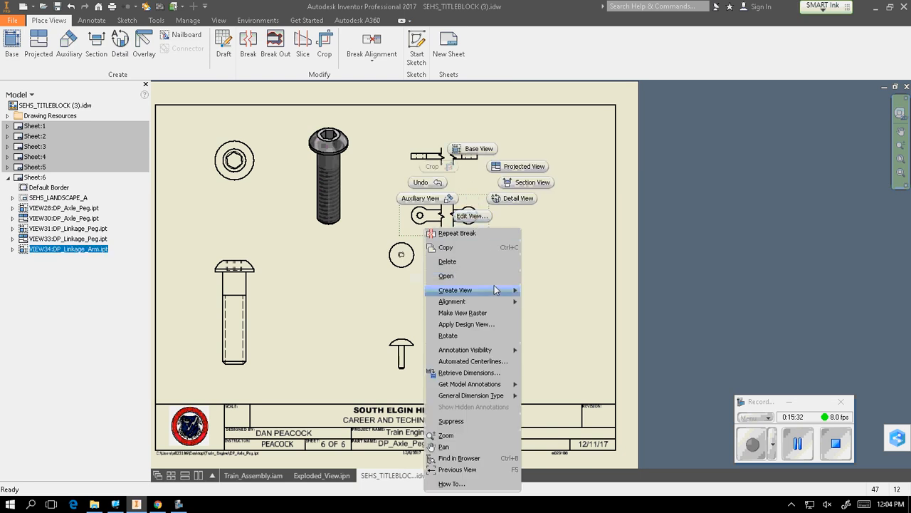
mouse_move(497, 289)
click(561, 293)
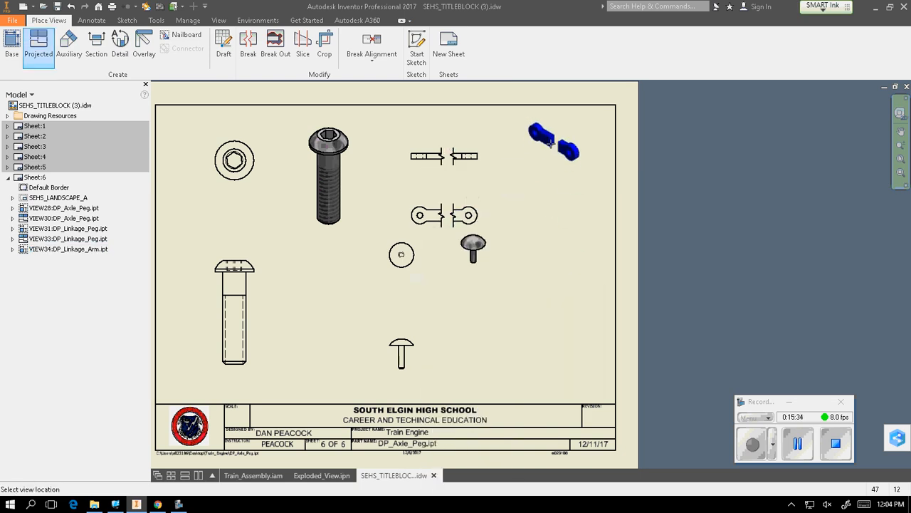
click(550, 143)
right_click(541, 147)
click(587, 148)
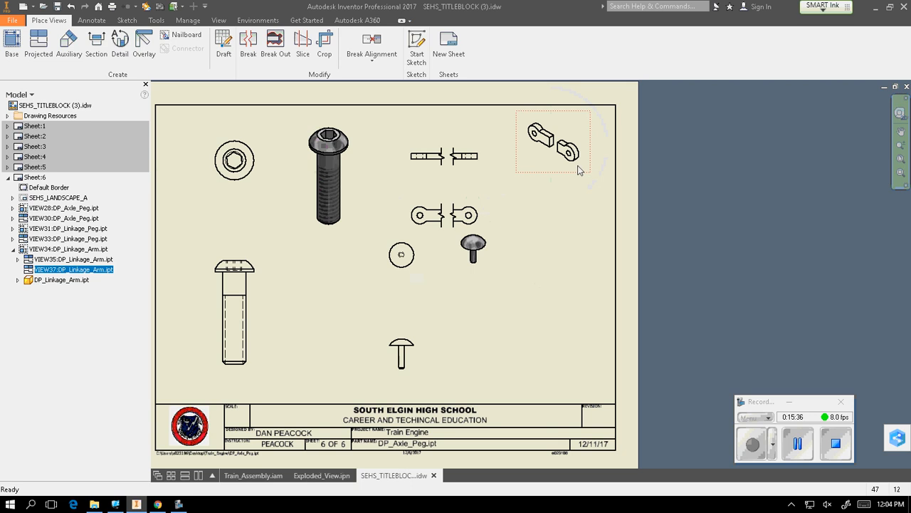
Step: Set the linkage arm's broken isometric view to the shaded style
double_click(579, 170)
click(225, 139)
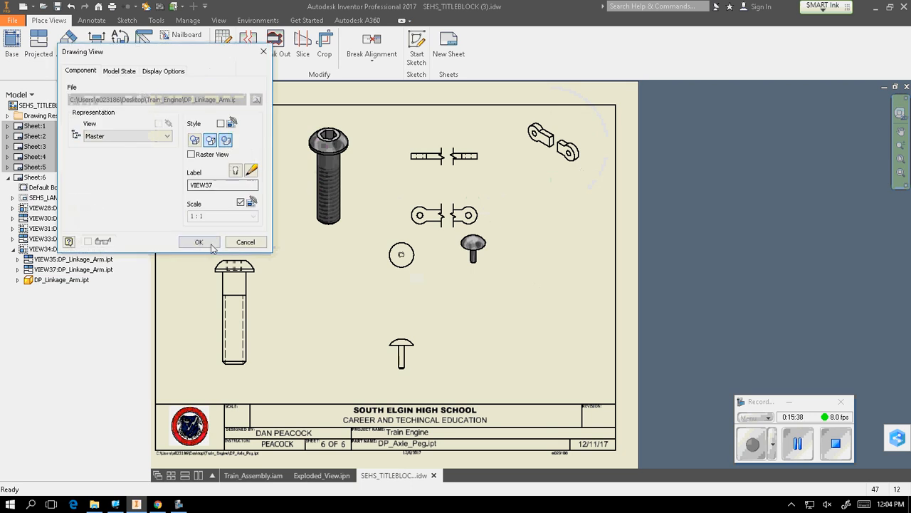
click(207, 242)
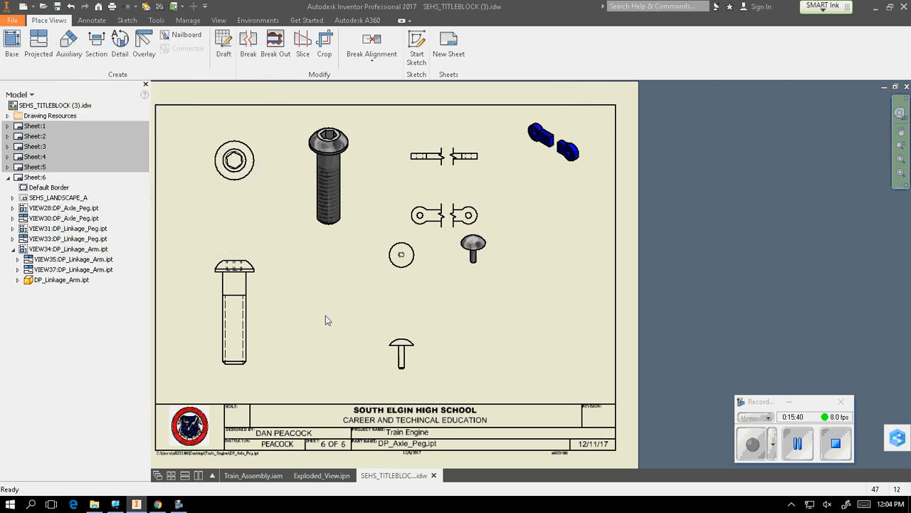
Step: Move the linkage peg's top and isometric views slightly down, away from the linkage arm's front view
drag(404, 279, 404, 289)
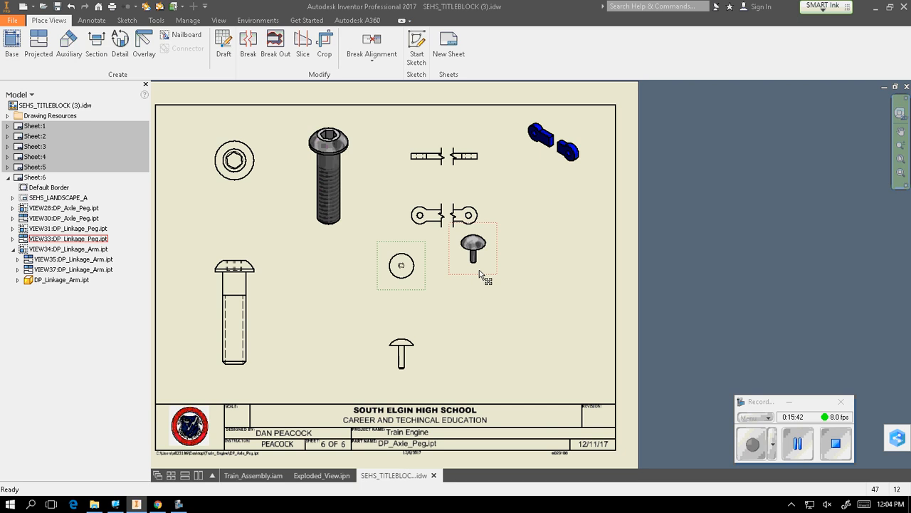
drag(479, 270, 479, 286)
drag(413, 284, 410, 299)
click(470, 332)
middle_drag(517, 331, 586, 335)
Step: Start a new sheet and fill in its title block date 12/11/17 and the designer's name in capitals
click(456, 41)
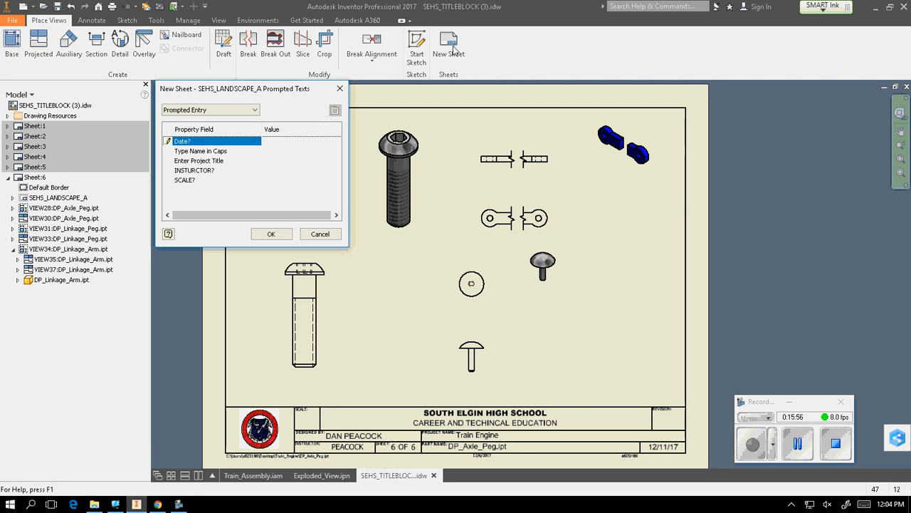
text(D)
text(12/1)
text(1/17)
click(276, 150)
text(DA)
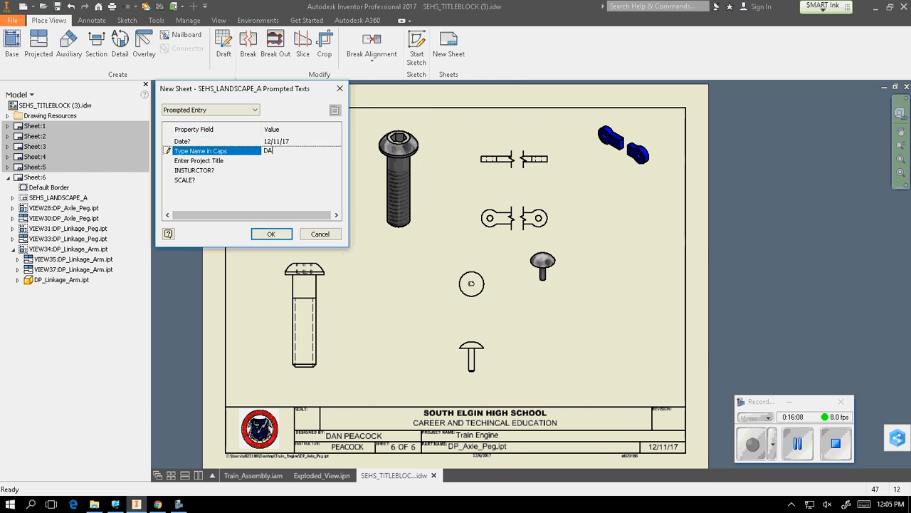
text(N PEACOCK)
Step: Enter the project title Train Engine, the instructor's name and scale 1:1, and create the sheet
click(277, 160)
text(Tr)
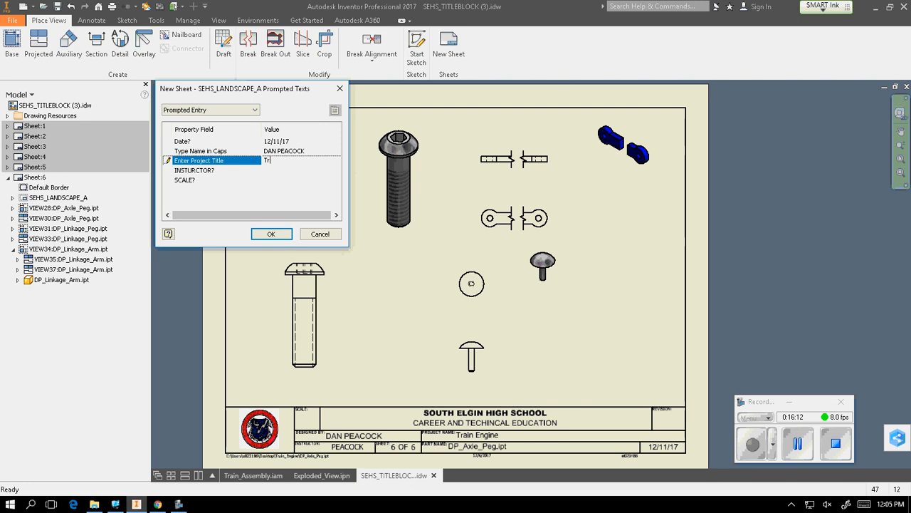
text(ain Engine)
click(280, 171)
text(PEACOCK)
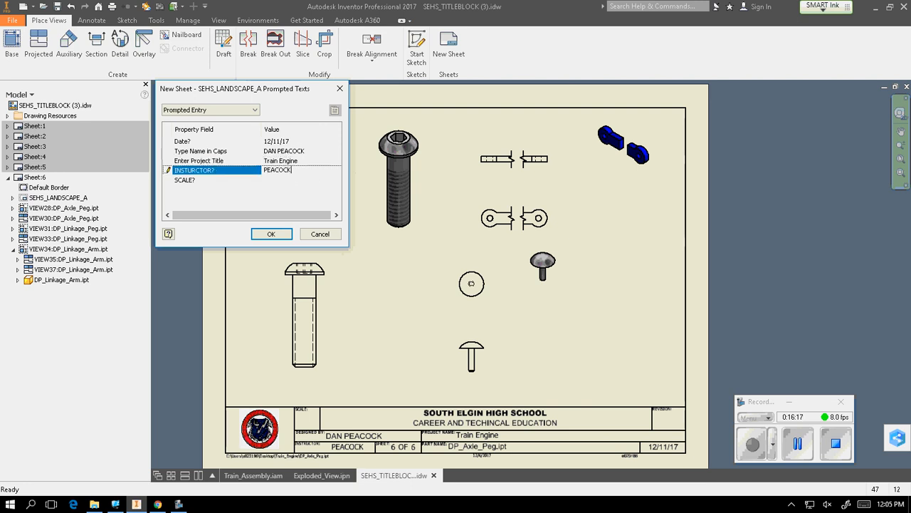
click(273, 179)
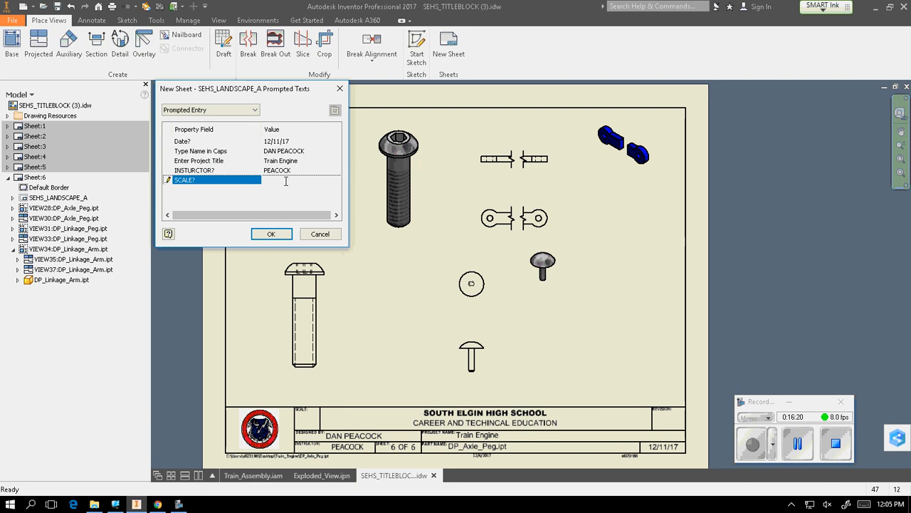
text(1:1)
click(269, 235)
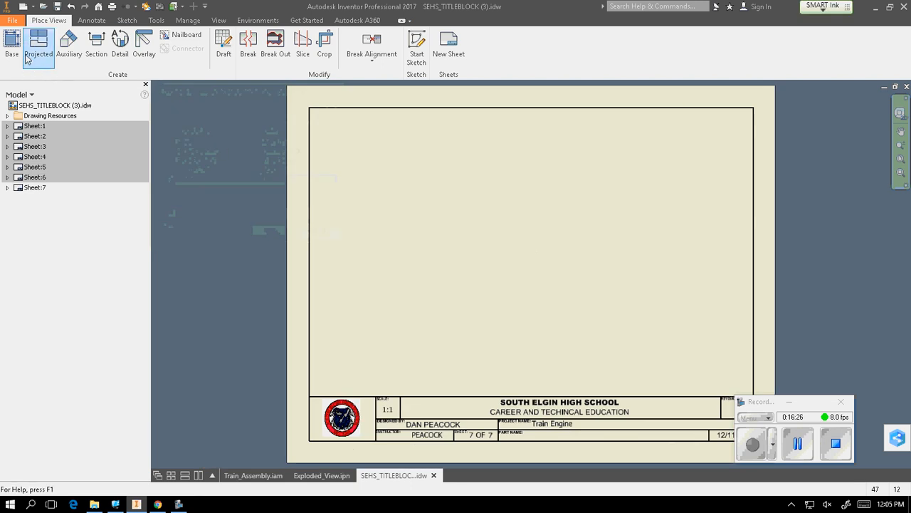
Step: Start a base view on the new sheet using the model file DP_Cow_Catcher.ipt
click(11, 44)
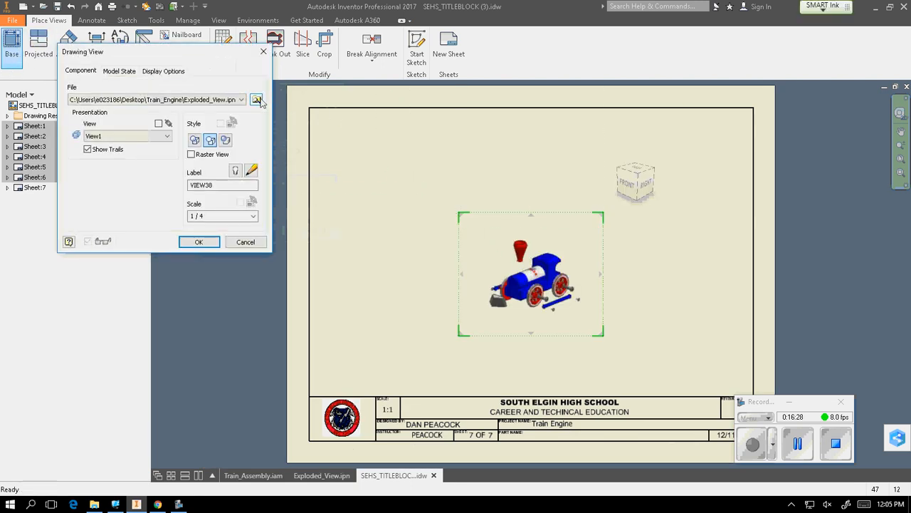
click(257, 100)
click(295, 116)
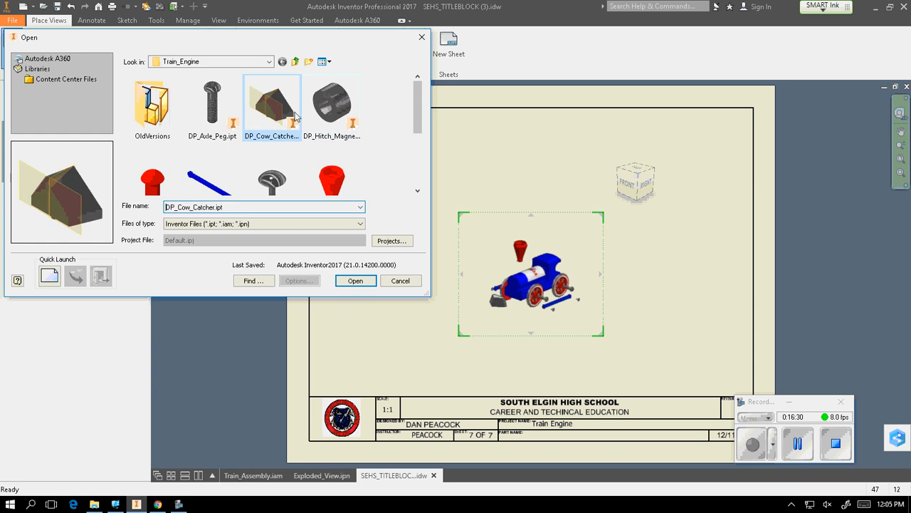
click(356, 281)
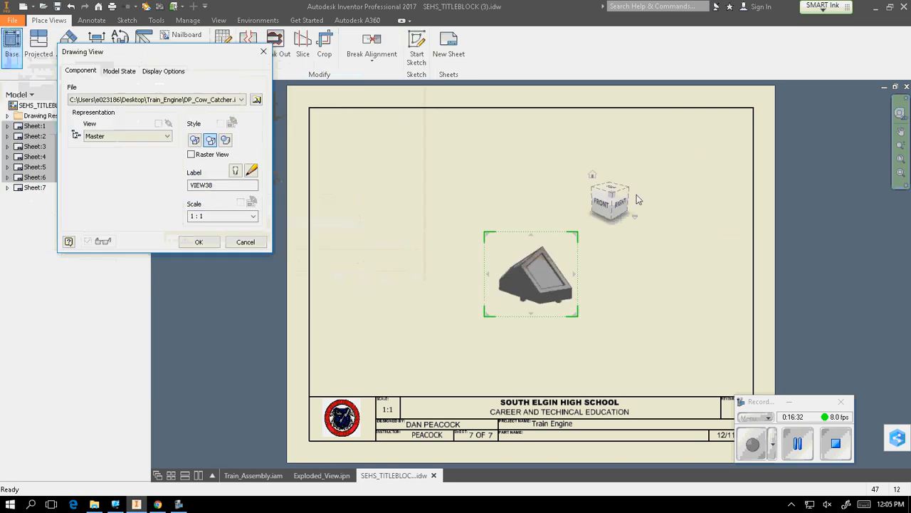
Step: Orient the cow catcher's base view to the model's Top face, turned upside down
click(602, 201)
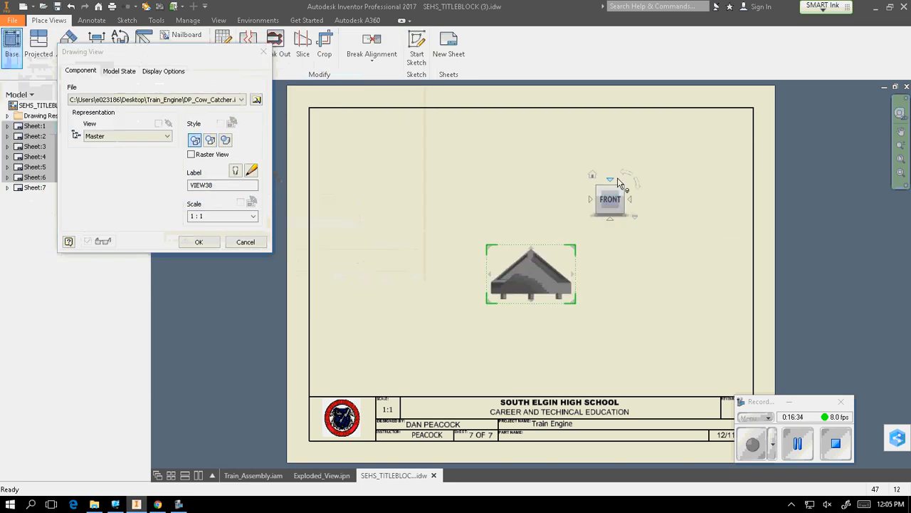
click(625, 174)
click(622, 175)
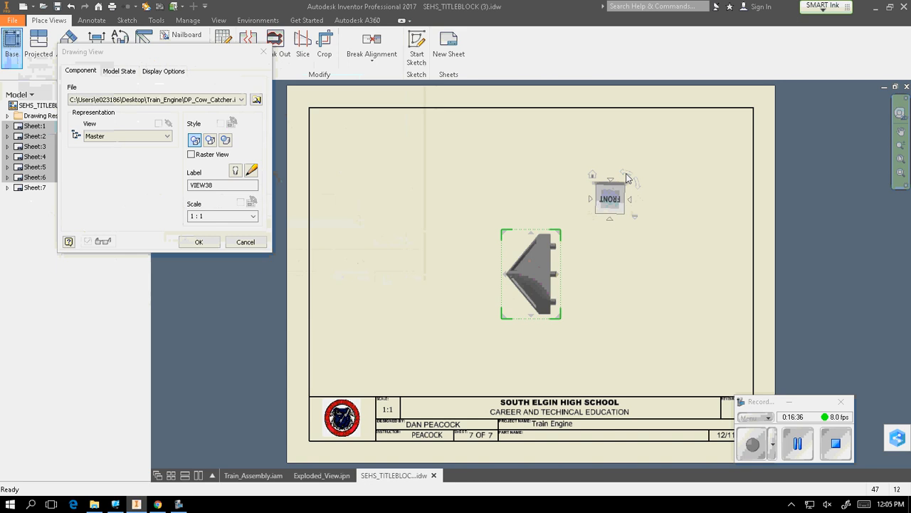
click(610, 178)
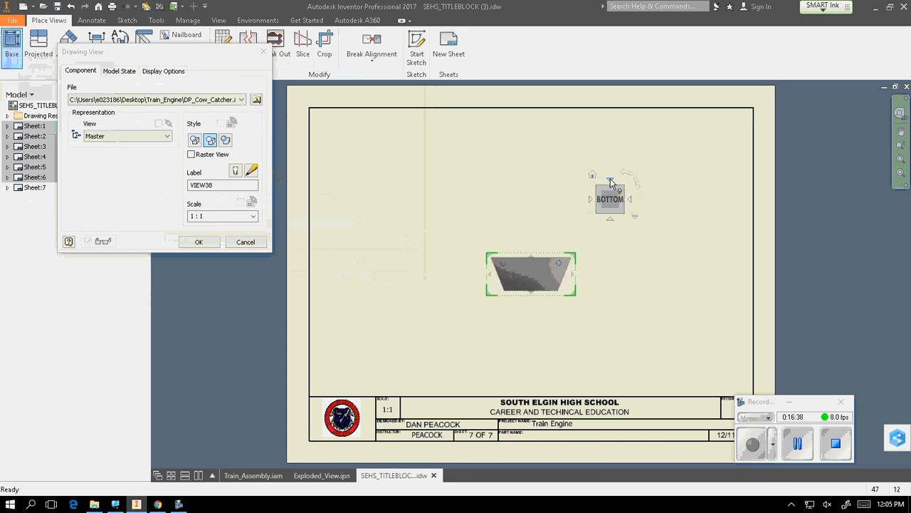
click(610, 178)
click(611, 178)
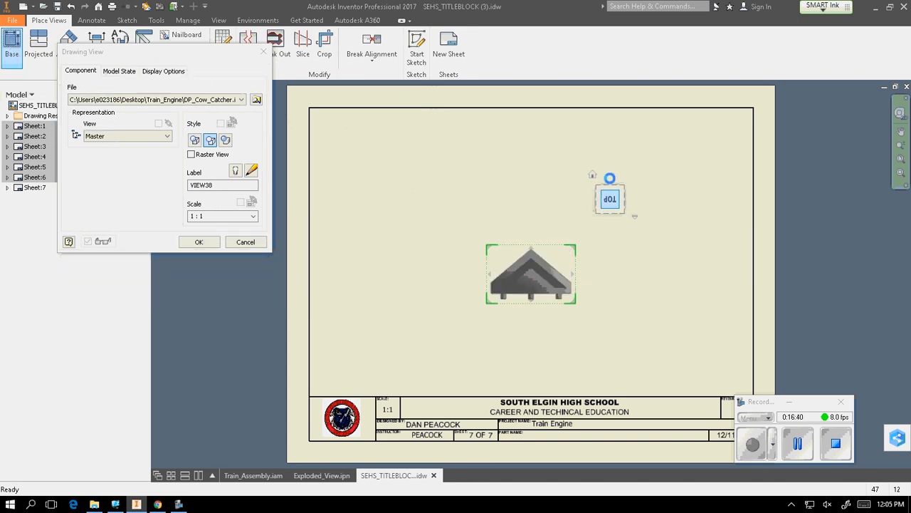
Step: Place the cow catcher's base view in the sheet's lower left area and project top, right side and isometric views from it
drag(541, 252, 424, 334)
click(423, 330)
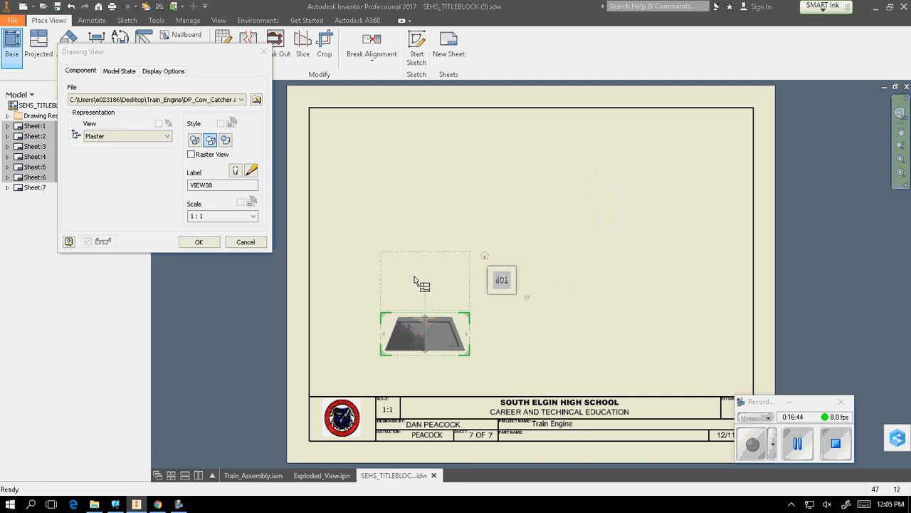
click(426, 175)
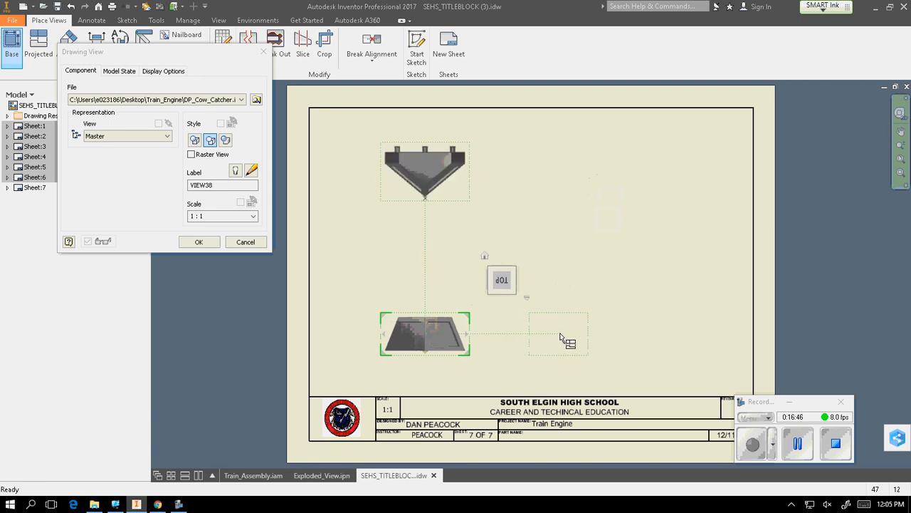
click(617, 183)
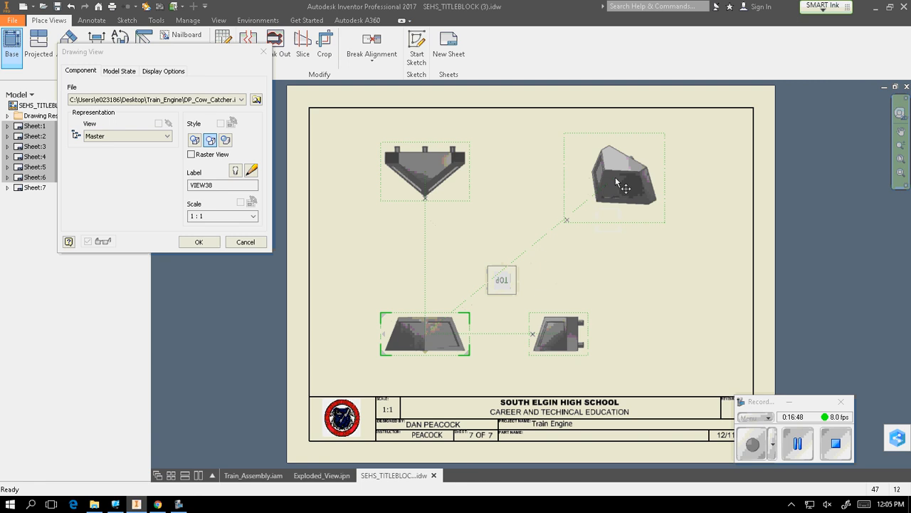
right_click(617, 183)
click(668, 179)
click(585, 333)
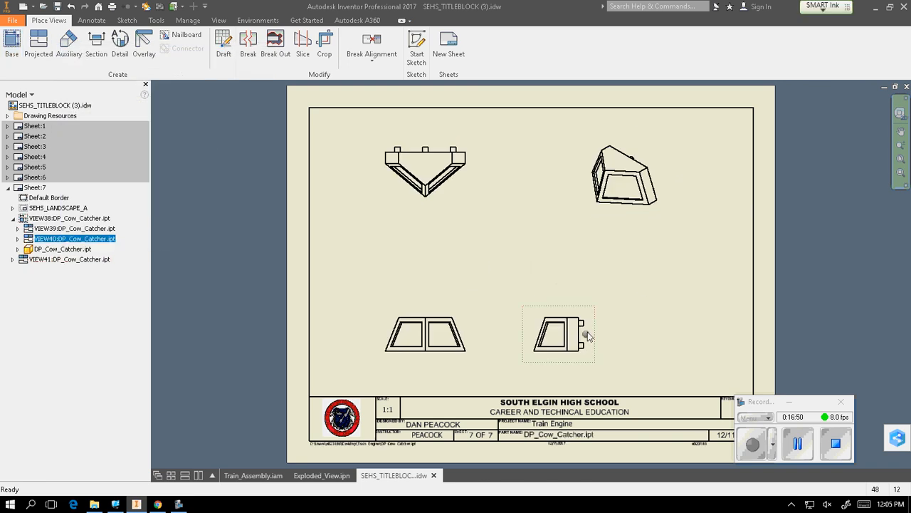
right_click(585, 333)
click(638, 318)
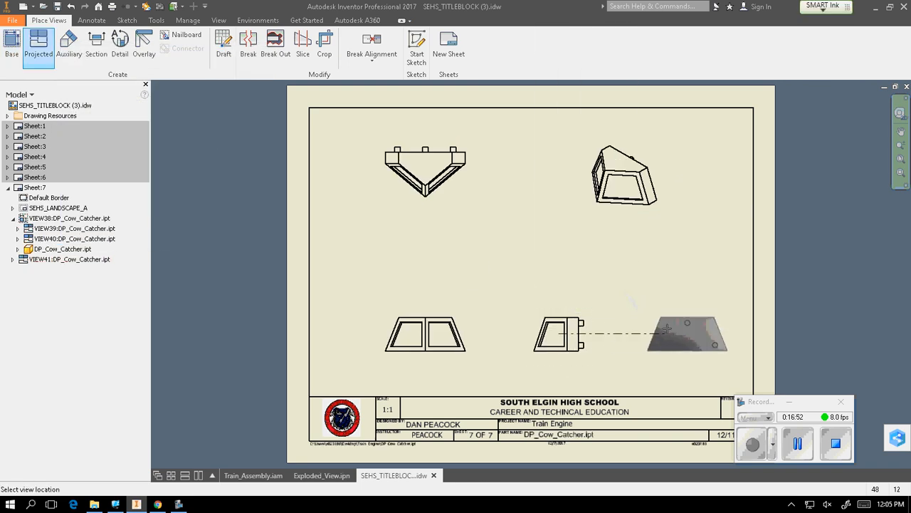
right_click(665, 329)
click(705, 329)
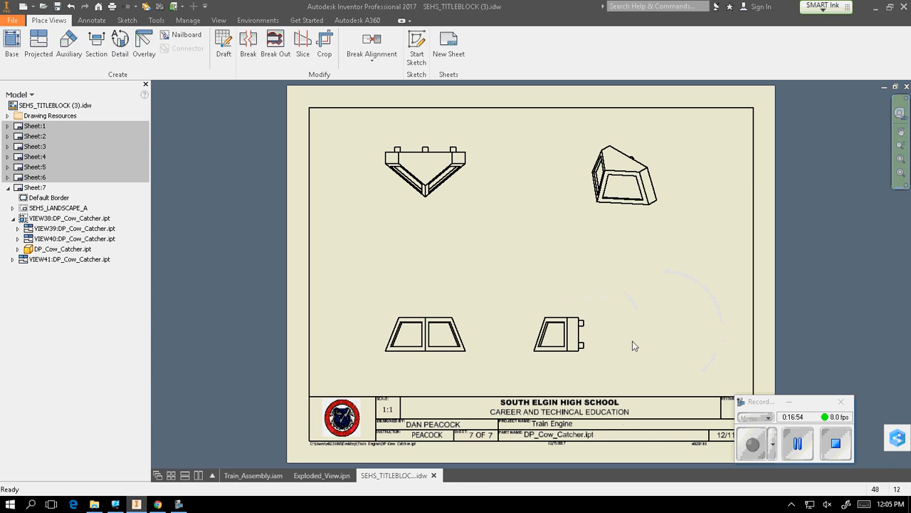
click(582, 333)
right_click(586, 313)
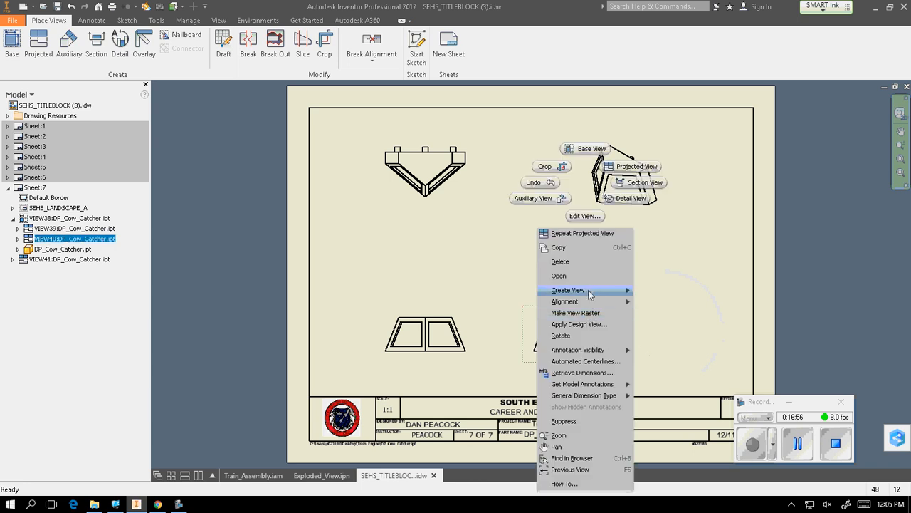
click(609, 291)
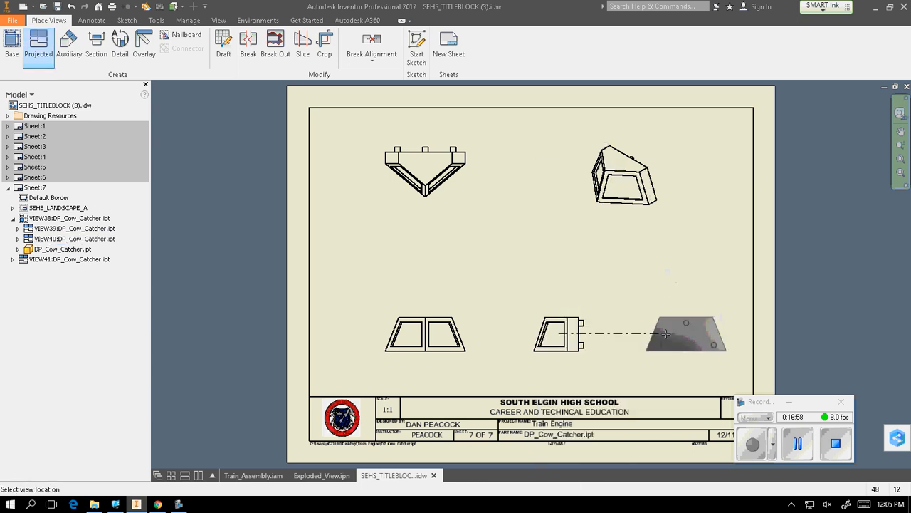
right_click(665, 334)
click(709, 333)
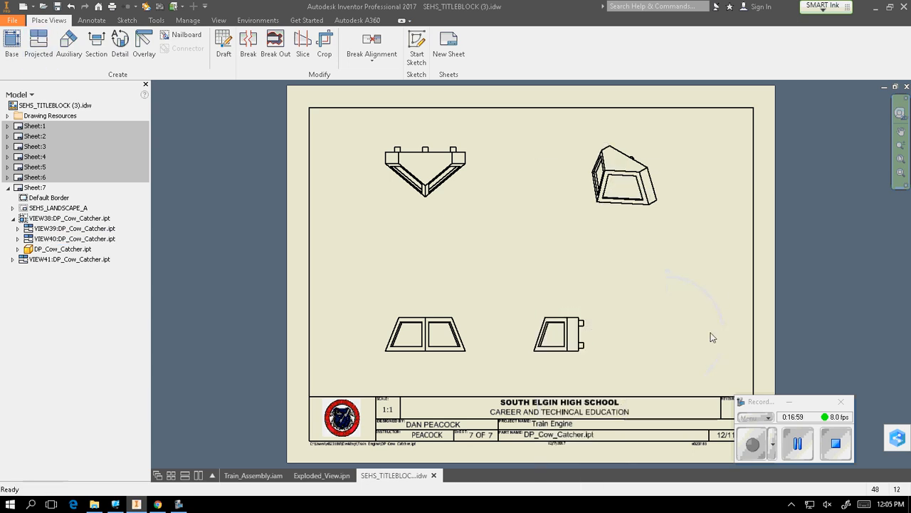
double_click(588, 310)
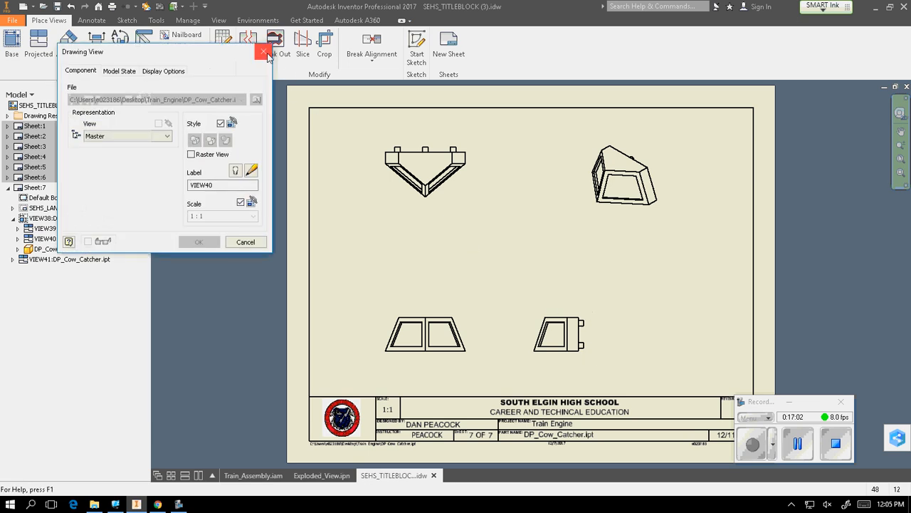
click(263, 52)
Step: Project a rear view from the cow catcher's side view and place it to the right, showing the face with three pegs
right_click(584, 312)
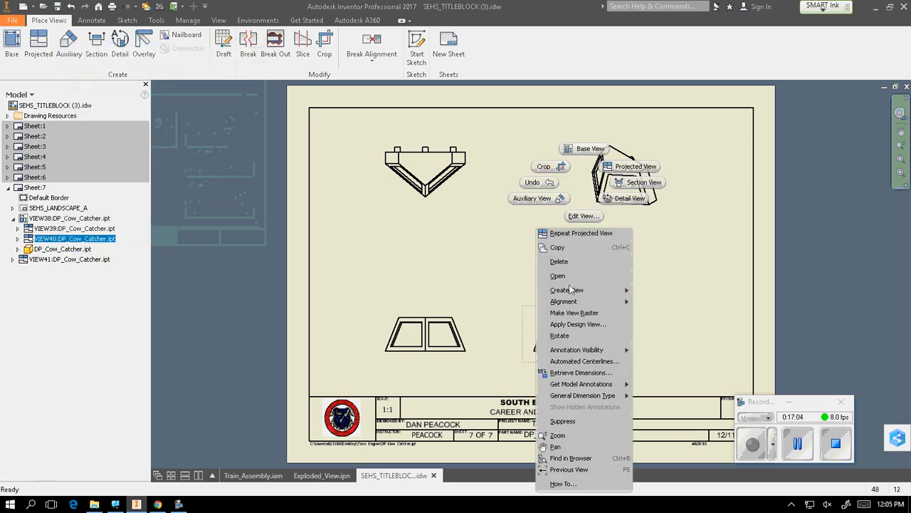
mouse_move(576, 292)
click(680, 292)
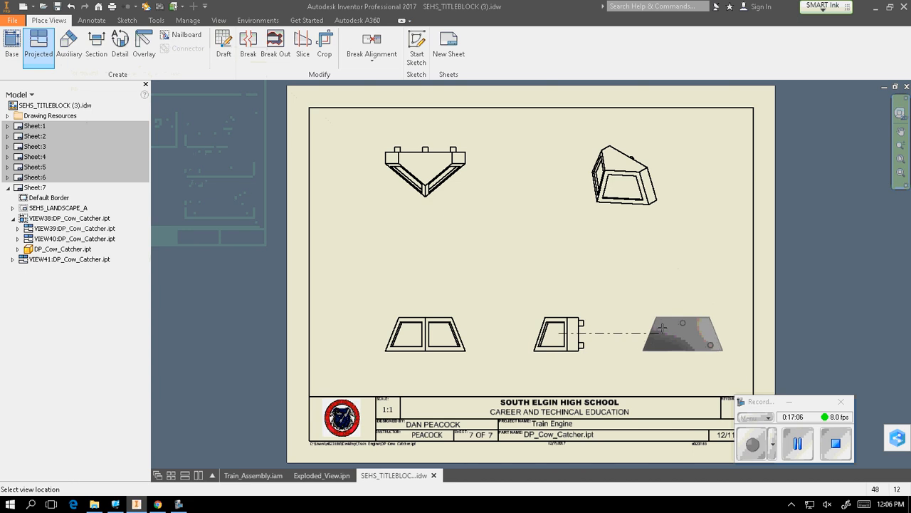
click(662, 328)
right_click(662, 330)
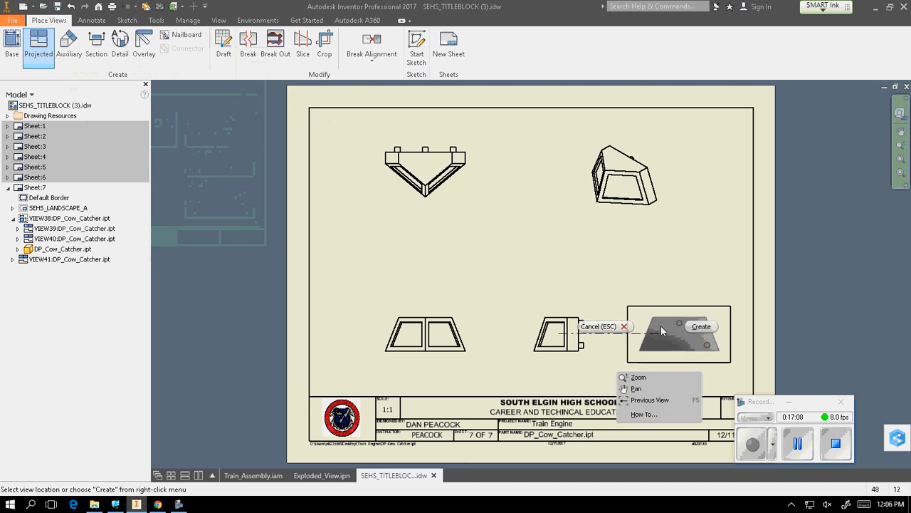
click(701, 326)
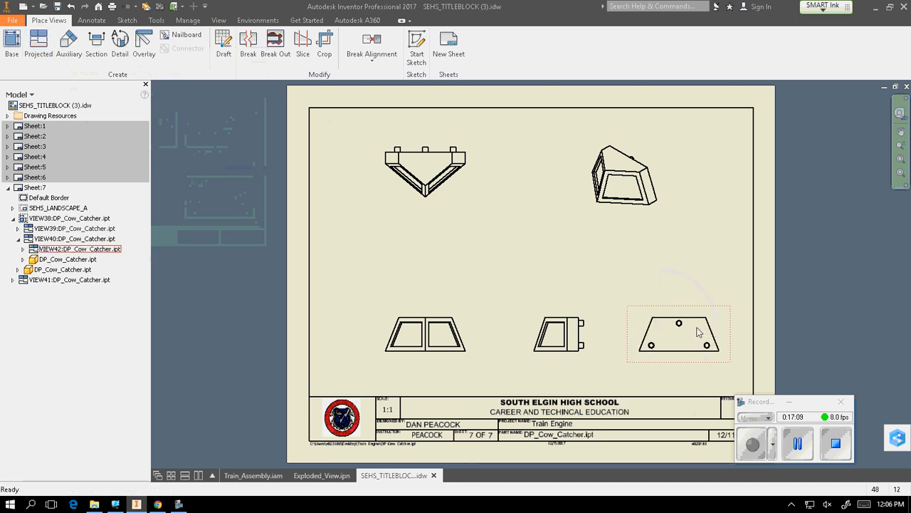
Step: Set the cow catcher's isometric view to the shaded style
double_click(601, 208)
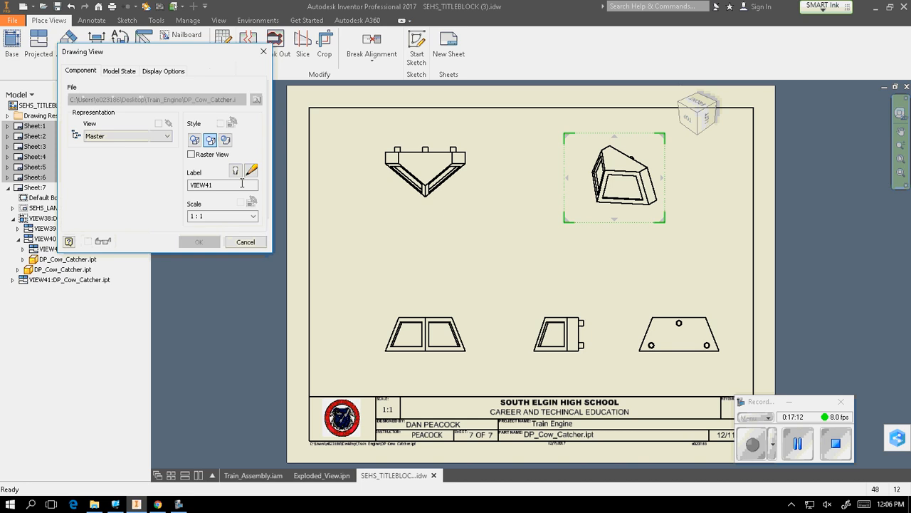
click(226, 139)
click(199, 242)
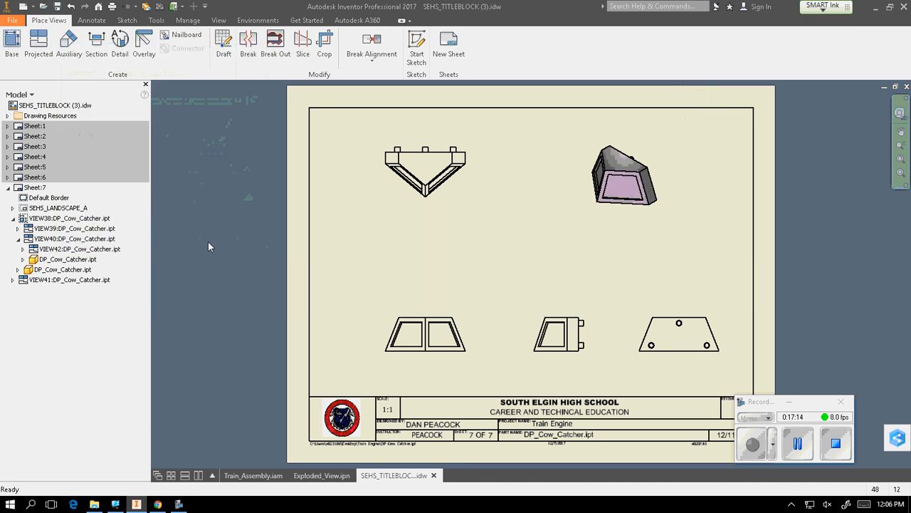